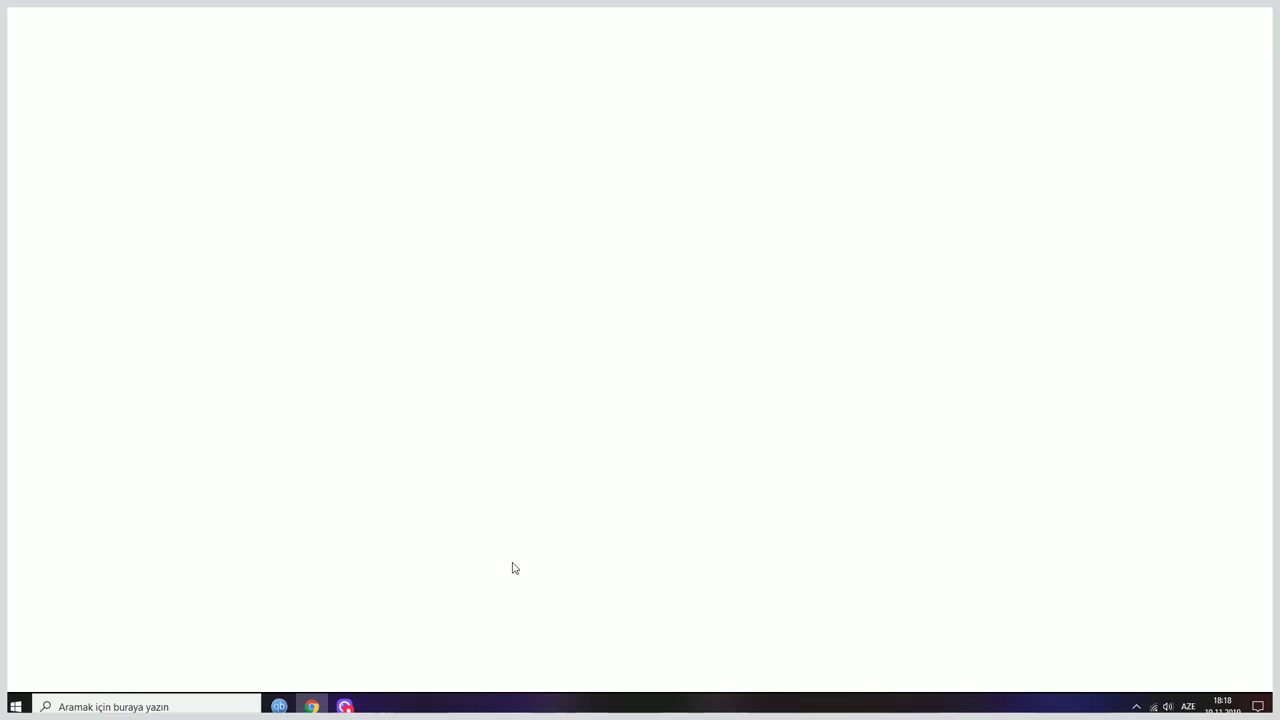
- Open miraculousladybug.to and go from its home page to the page showing all videos
{"action": "type", "text": "miraculousladybug.to"}
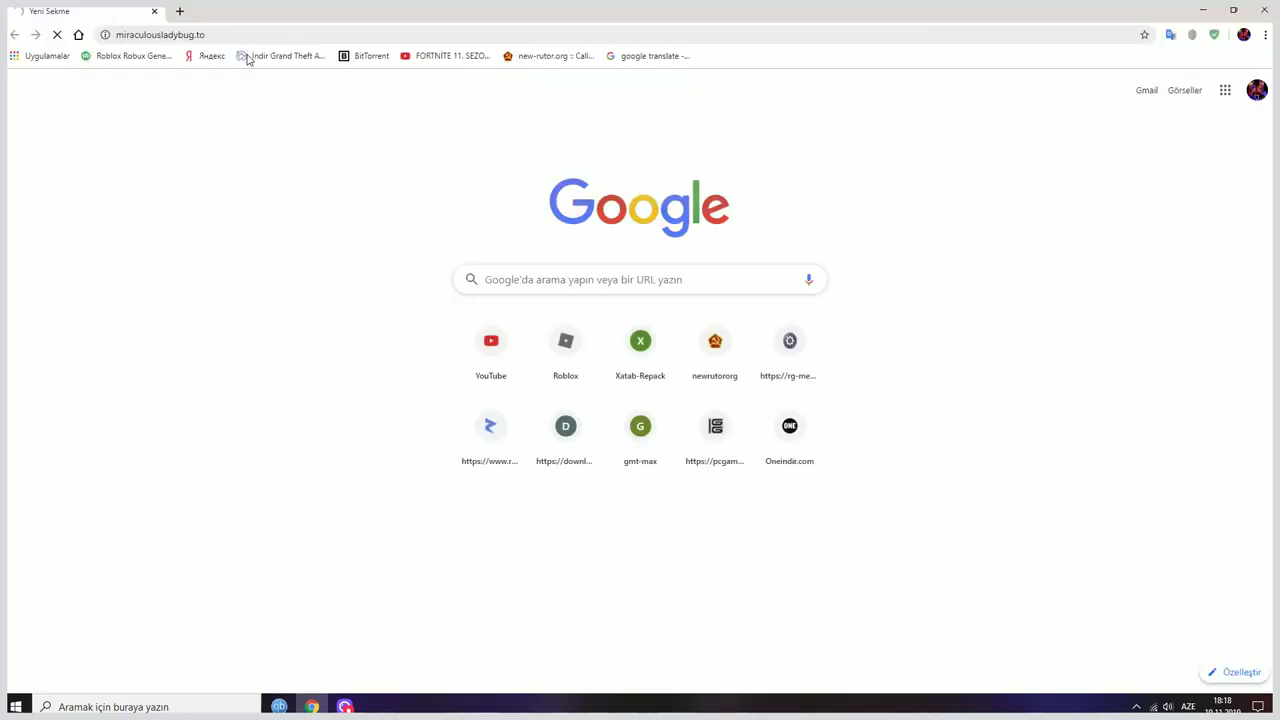
{"action": "left_click", "coordinate": [248, 54]}
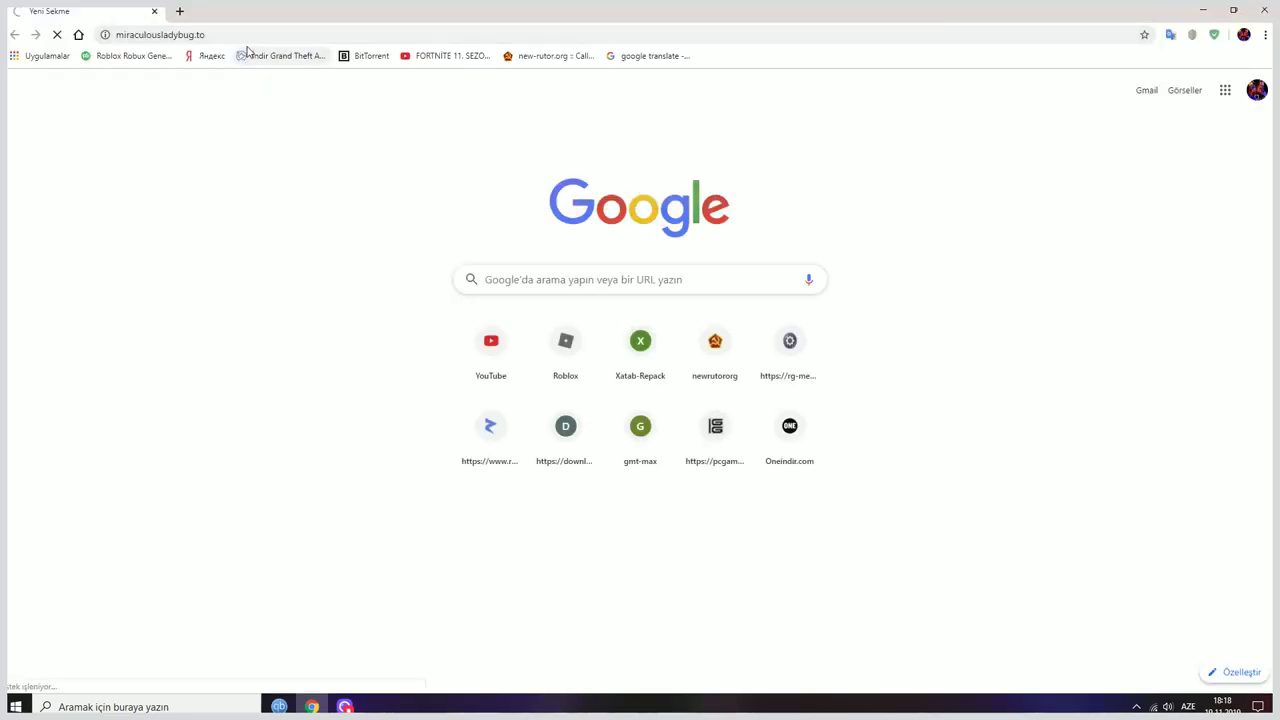
{"action": "scroll", "coordinate": [908, 531], "scroll_direction": "down", "scroll_amount": 10}
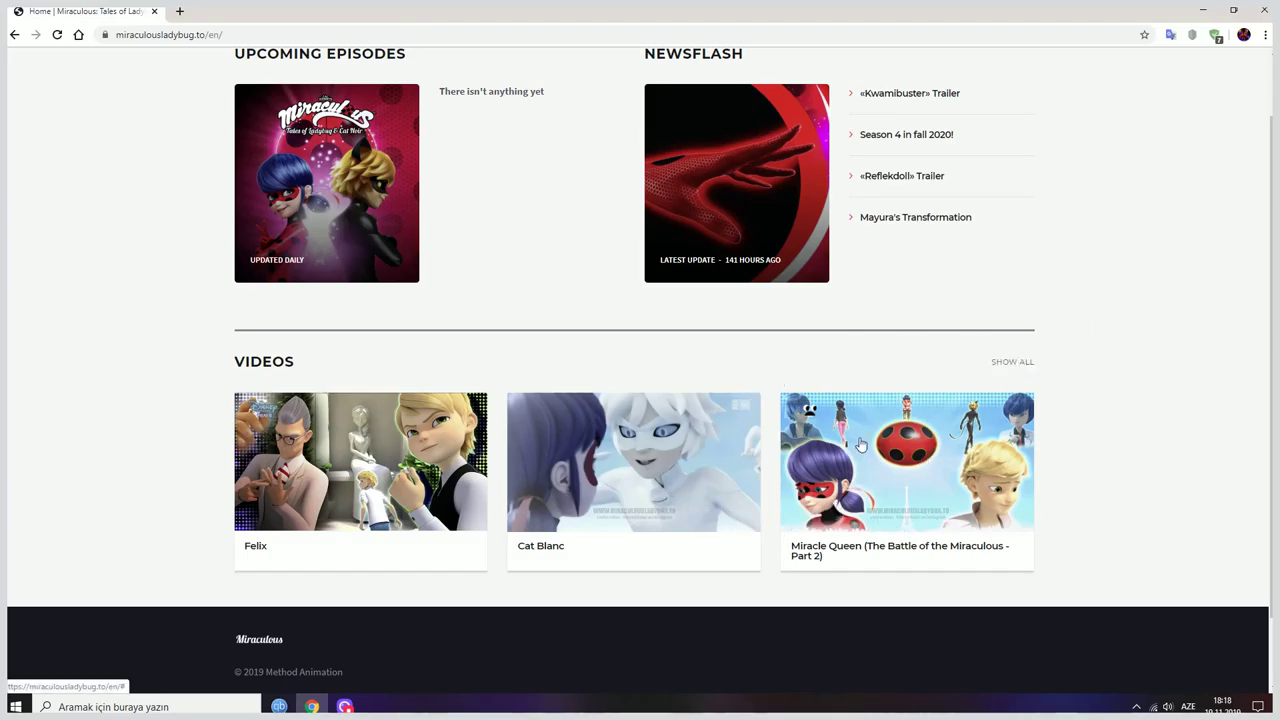
{"action": "scroll", "coordinate": [854, 514], "scroll_direction": "up", "scroll_amount": 1}
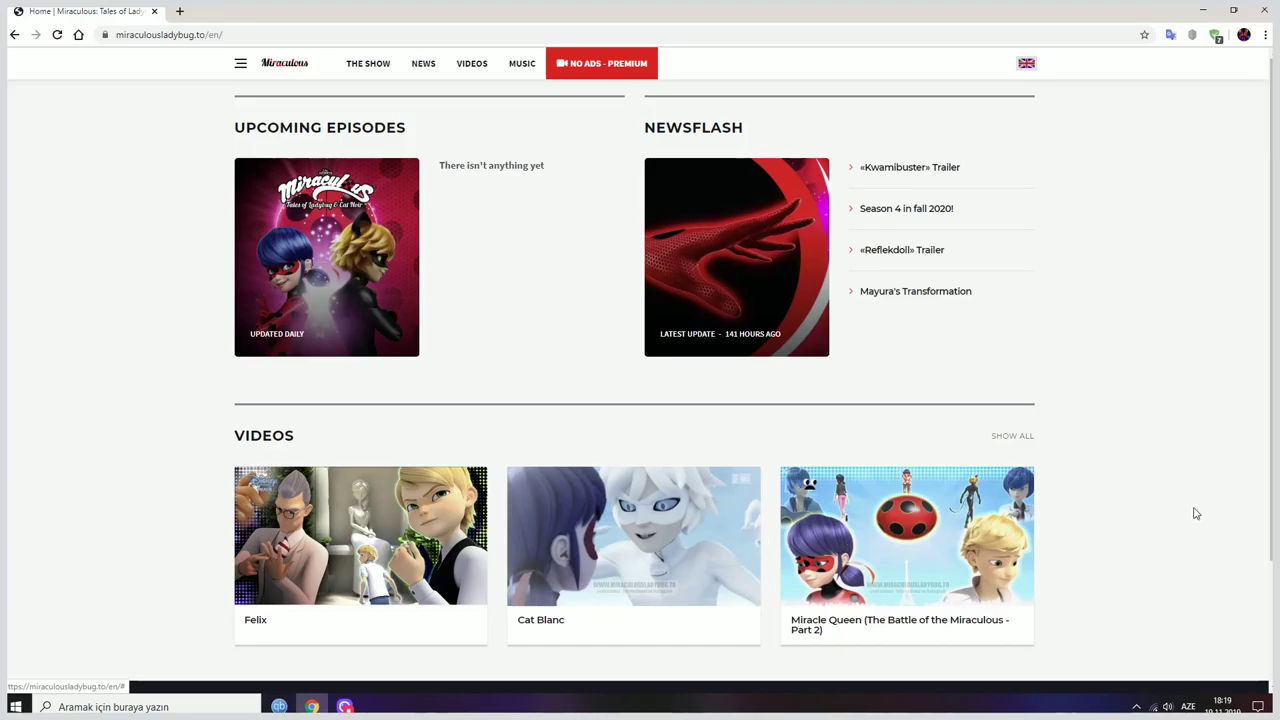
{"action": "left_click", "coordinate": [1007, 439]}
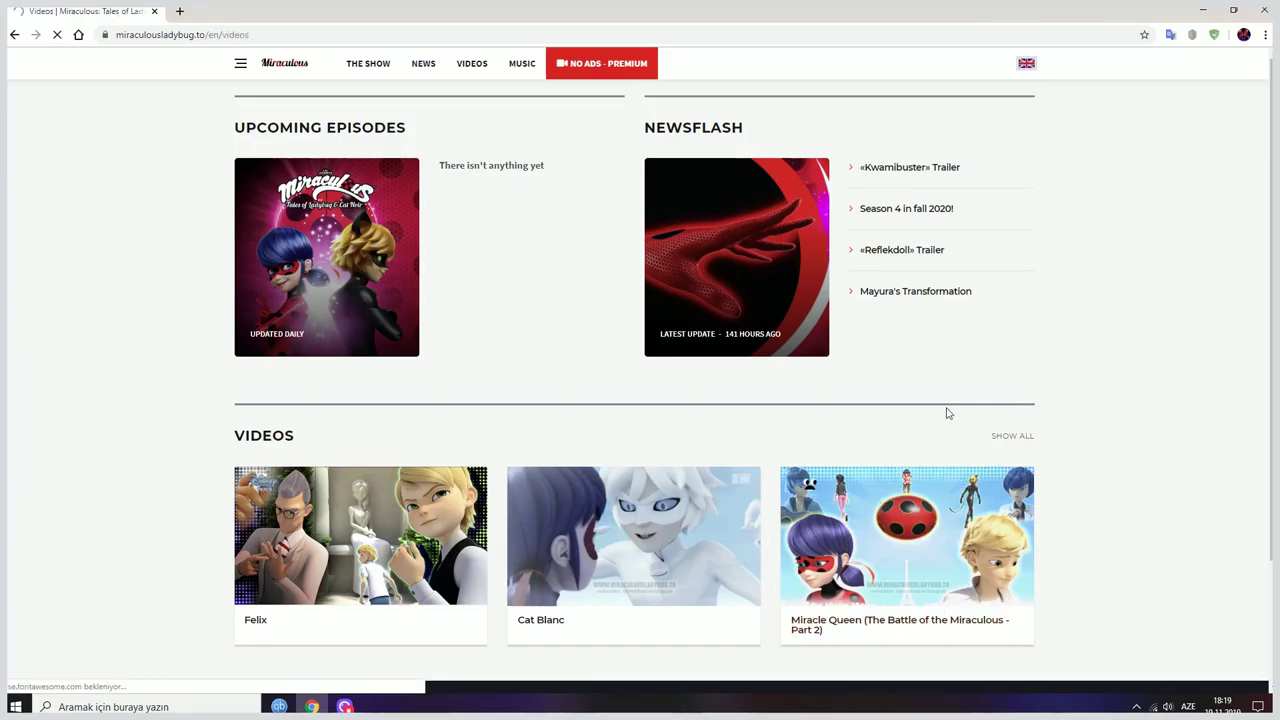
- Look through the Season 1 full episodes on the videos page
{"action": "scroll", "coordinate": [866, 391], "scroll_direction": "down", "scroll_amount": 6}
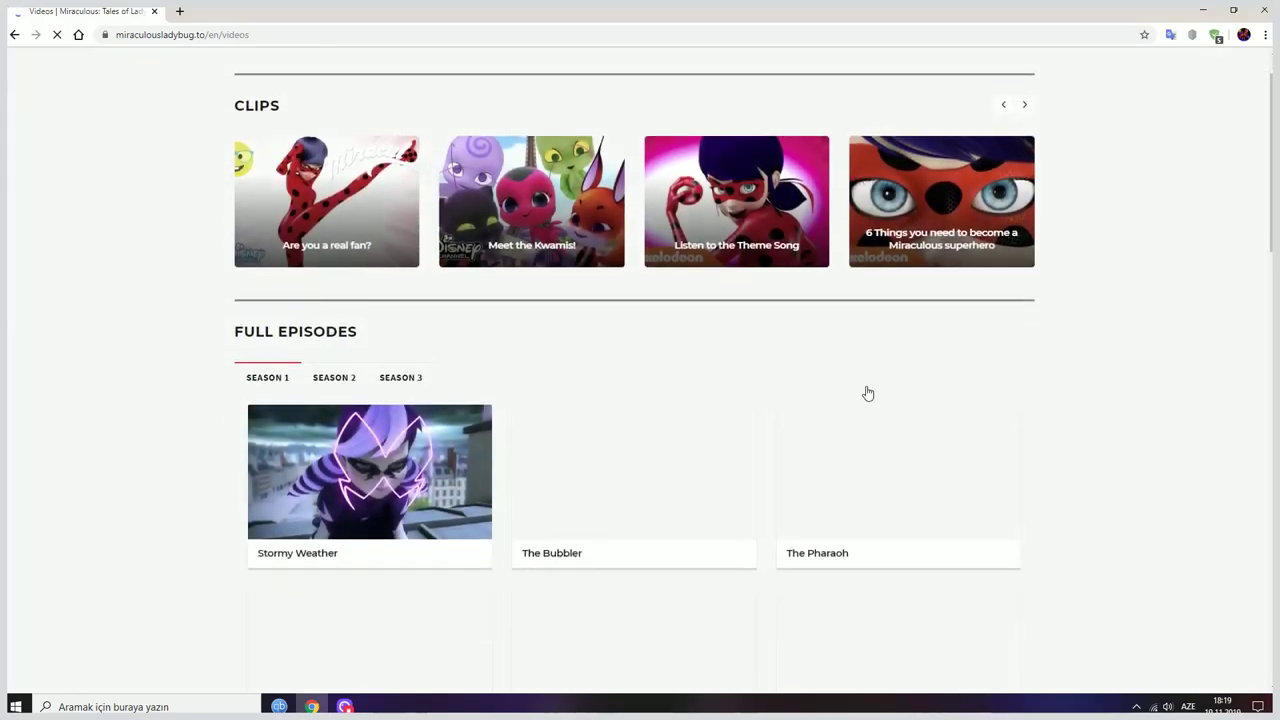
{"action": "scroll", "coordinate": [1123, 451], "scroll_direction": "down", "scroll_amount": 10}
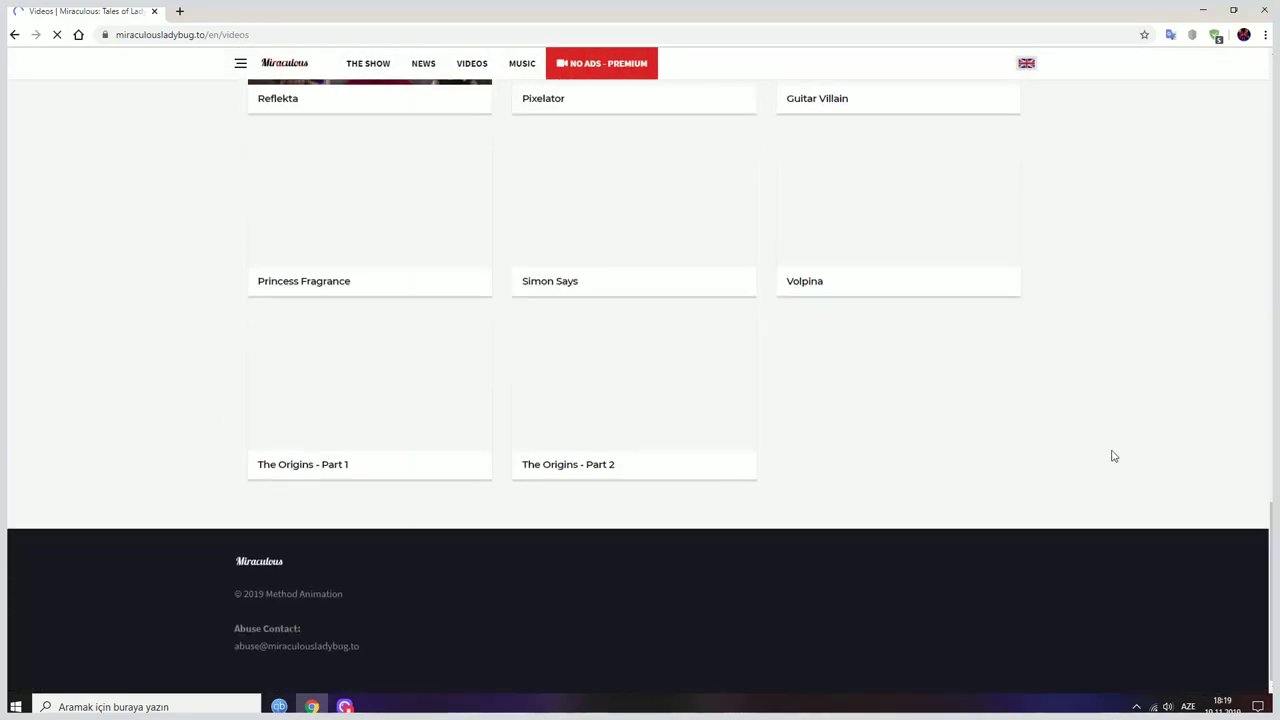
{"action": "scroll", "coordinate": [1114, 454], "scroll_direction": "up", "scroll_amount": 10}
{"action": "scroll", "coordinate": [1128, 477], "scroll_direction": "down", "scroll_amount": 3}
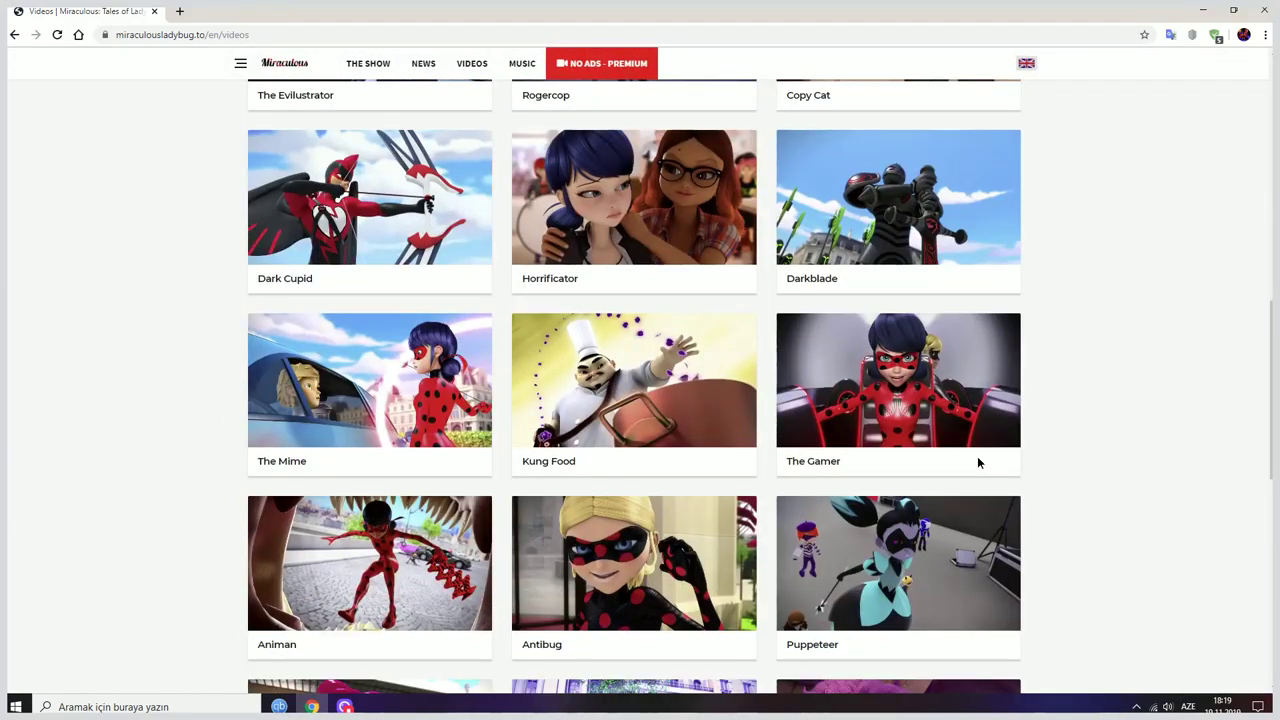
{"action": "left_click_drag", "start_coordinate": [977, 457], "coordinate": [582, 423]}
{"action": "scroll", "coordinate": [1071, 440], "scroll_direction": "down", "scroll_amount": 7}
{"action": "scroll", "coordinate": [1063, 445], "scroll_direction": "up", "scroll_amount": 8}
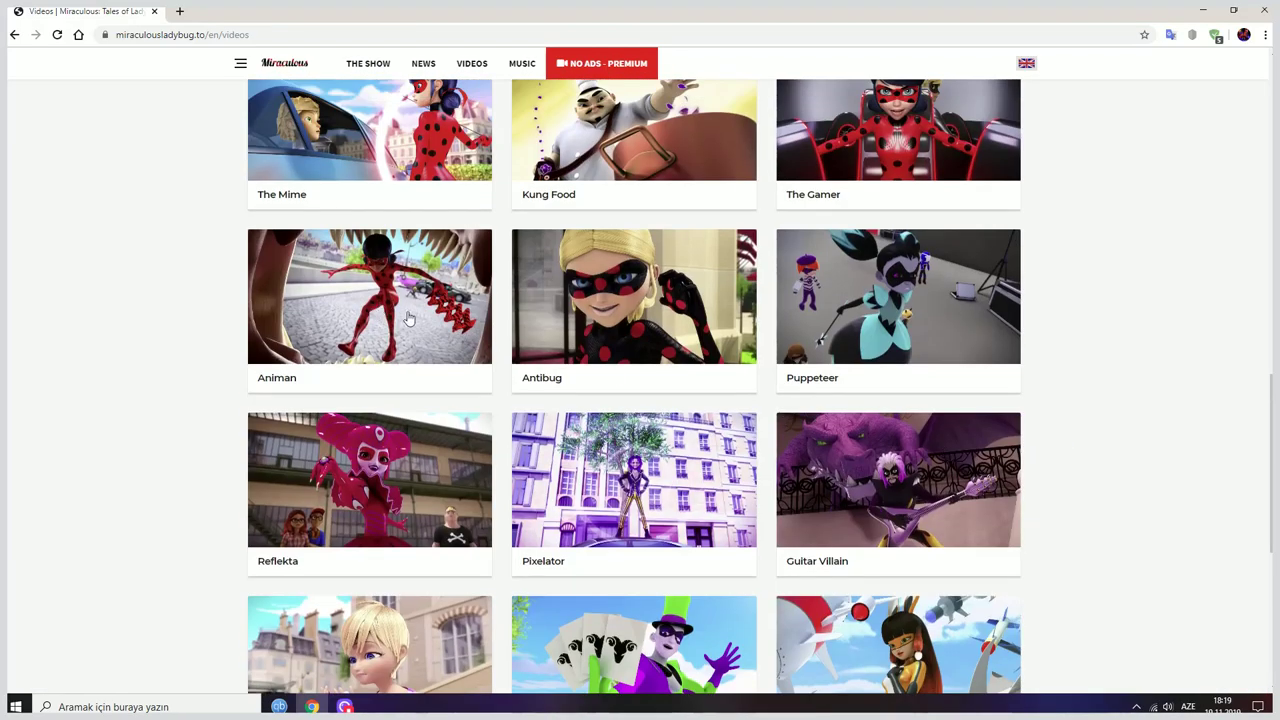
{"action": "scroll", "coordinate": [447, 325], "scroll_direction": "up", "scroll_amount": 8}
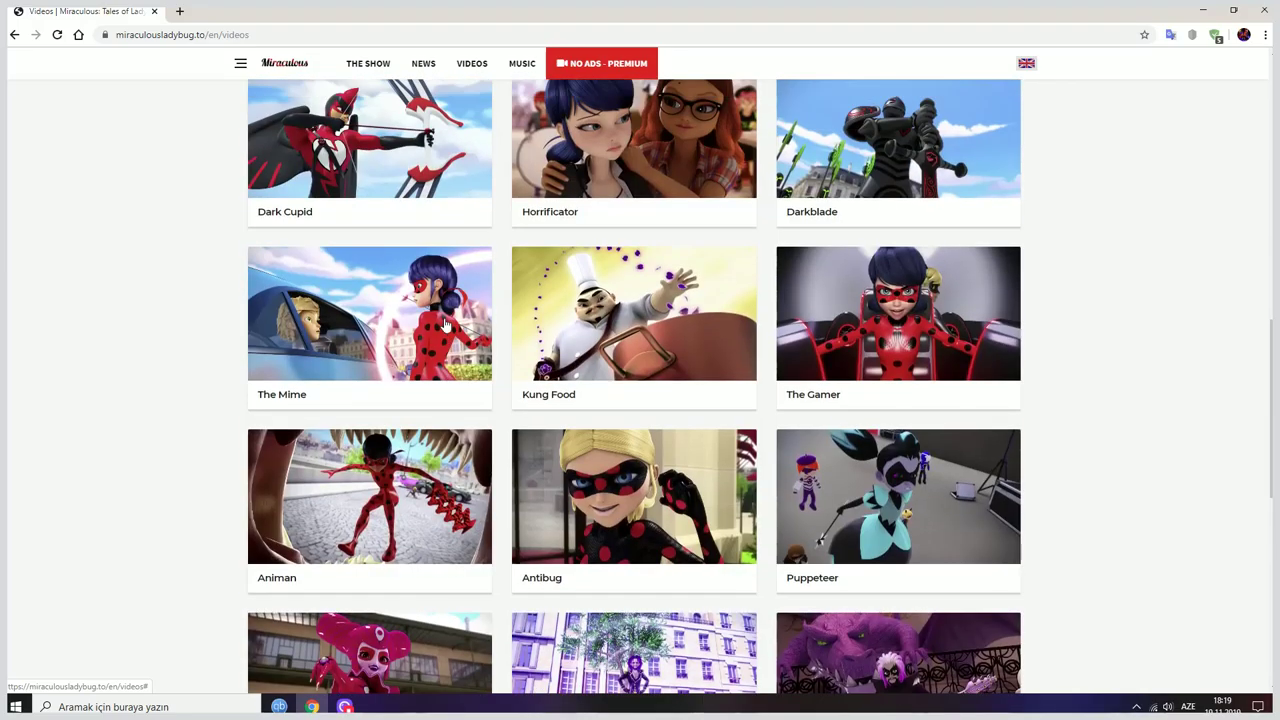
{"action": "scroll", "coordinate": [475, 343], "scroll_direction": "down", "scroll_amount": 4}
{"action": "scroll", "coordinate": [475, 343], "scroll_direction": "up", "scroll_amount": 5}
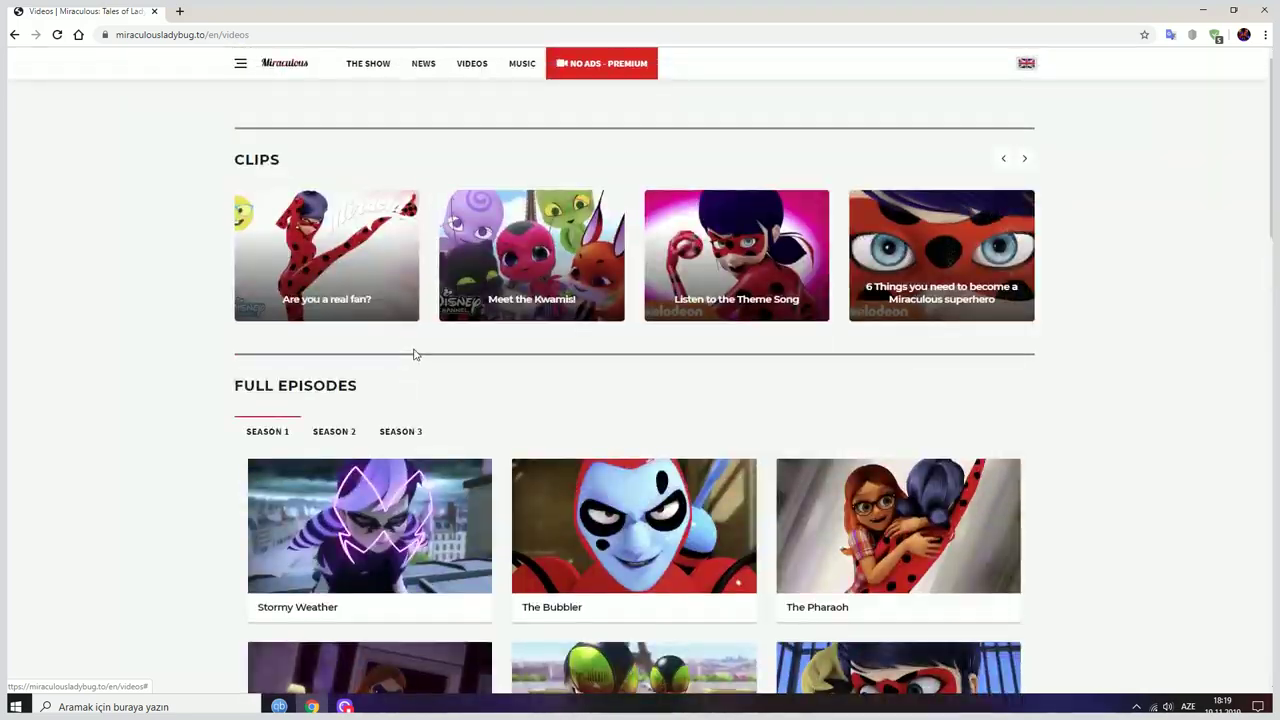
- Switch the full episodes list to Season 2 and look through its episodes
{"action": "left_click", "coordinate": [334, 431]}
{"action": "scroll", "coordinate": [420, 646], "scroll_direction": "down", "scroll_amount": 4}
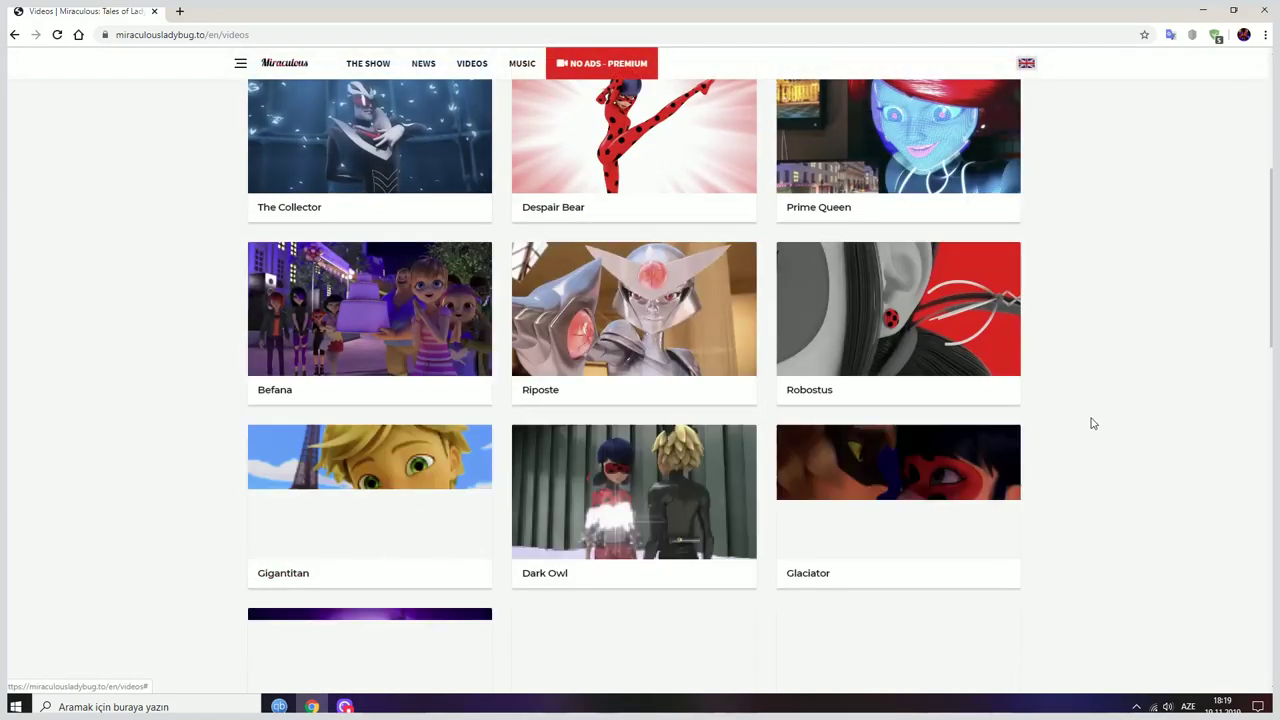
{"action": "scroll", "coordinate": [907, 288], "scroll_direction": "down", "scroll_amount": 5}
{"action": "scroll", "coordinate": [1143, 309], "scroll_direction": "up", "scroll_amount": 5}
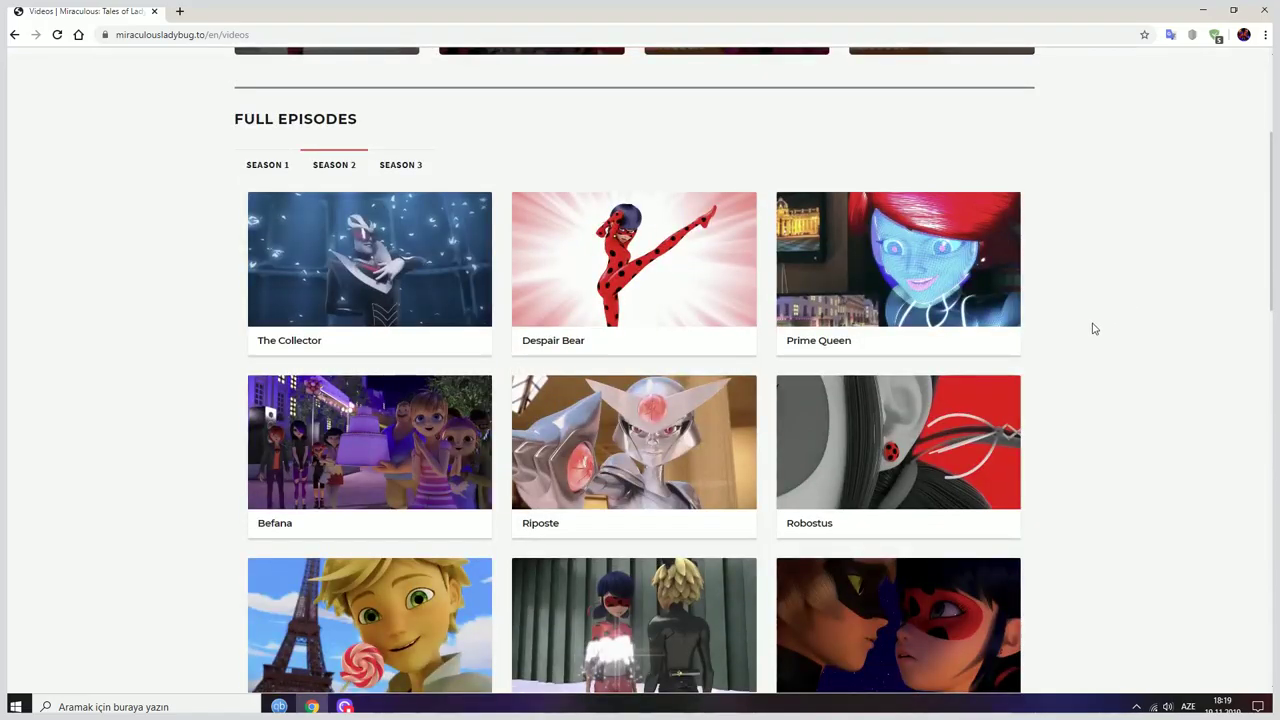
{"action": "scroll", "coordinate": [970, 456], "scroll_direction": "down", "scroll_amount": 13}
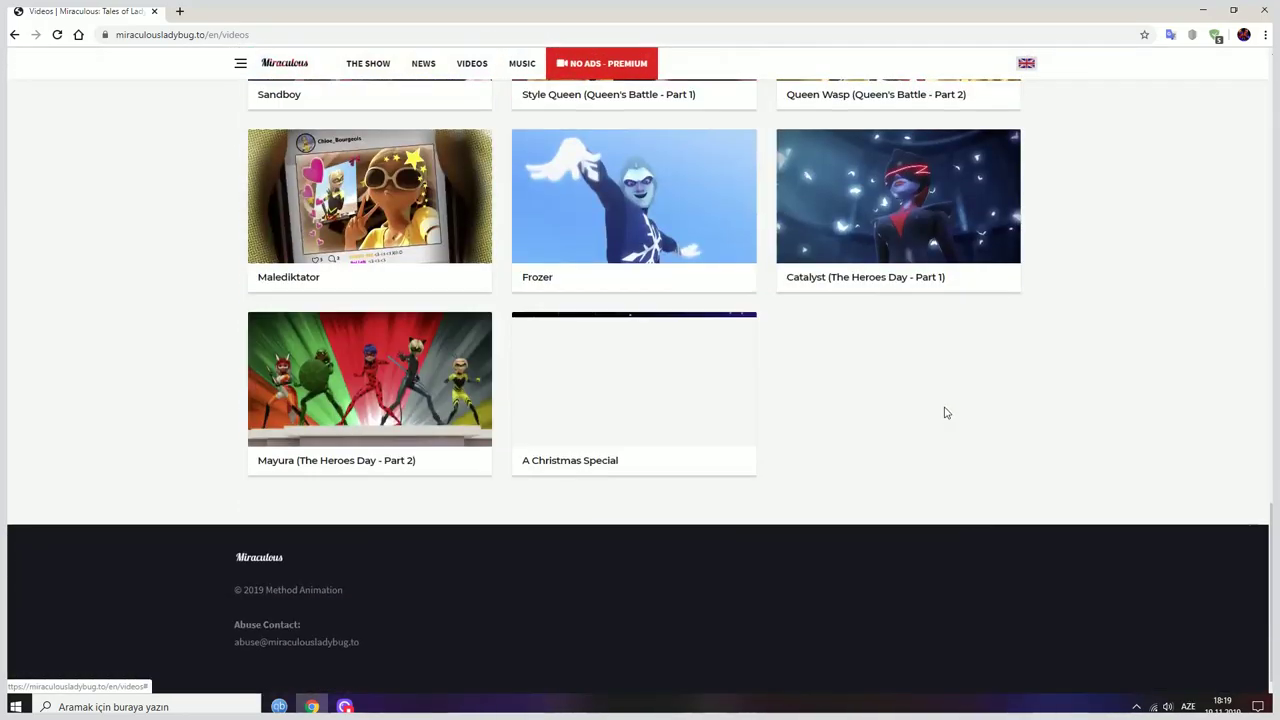
{"action": "scroll", "coordinate": [943, 411], "scroll_direction": "up", "scroll_amount": 5}
{"action": "scroll", "coordinate": [810, 452], "scroll_direction": "down", "scroll_amount": 5}
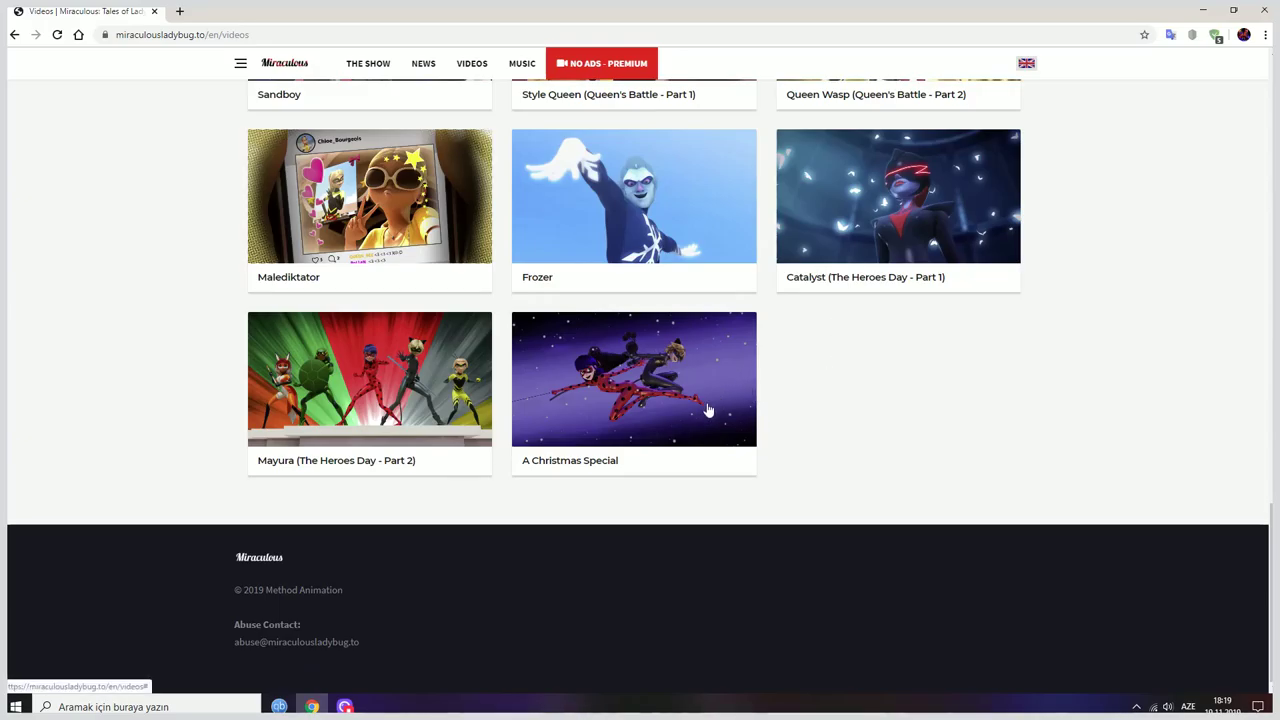
{"action": "scroll", "coordinate": [707, 410], "scroll_direction": "up", "scroll_amount": 10}
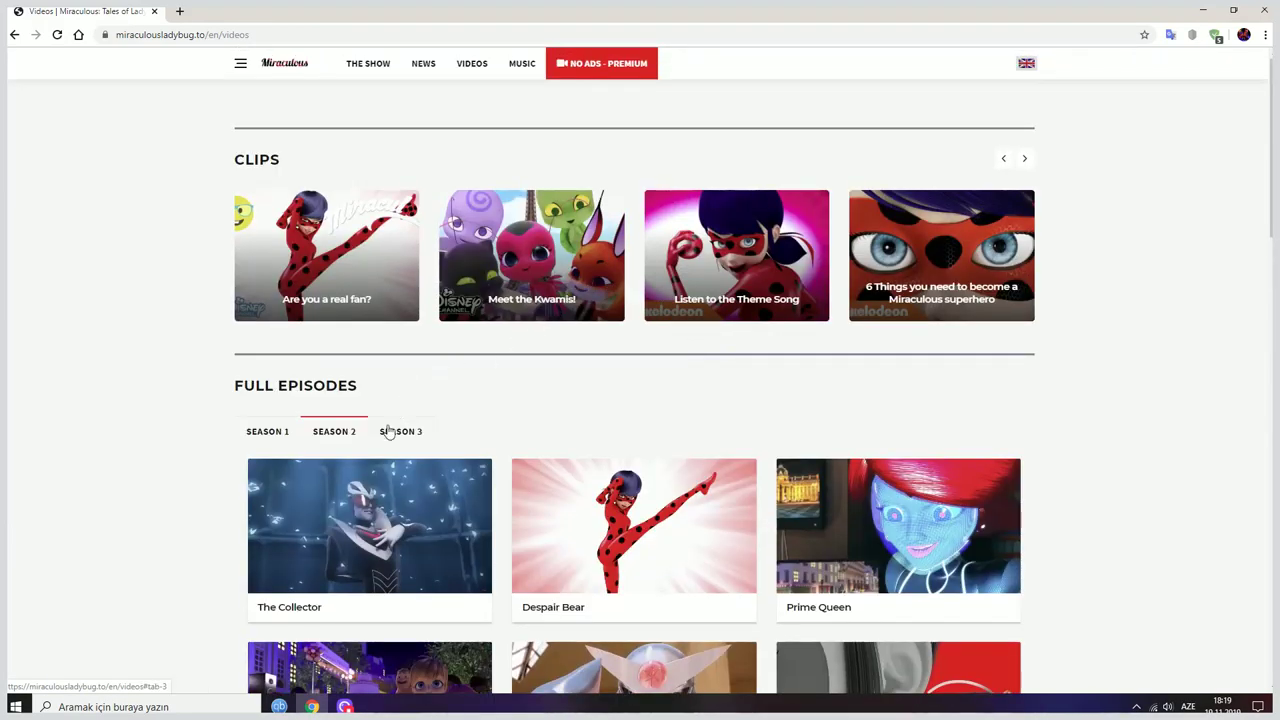
- Look through the Season 3 full episodes and close the website
{"action": "left_click", "coordinate": [388, 431]}
{"action": "scroll", "coordinate": [574, 431], "scroll_direction": "down", "scroll_amount": 12}
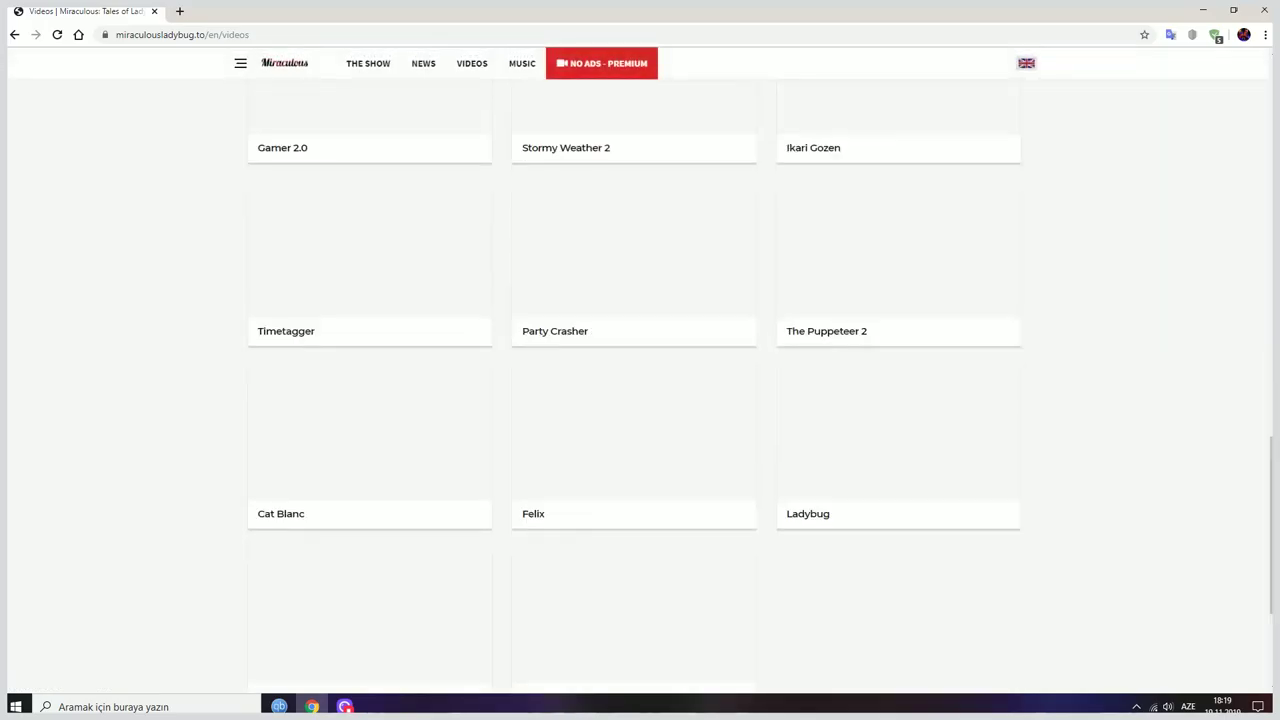
{"action": "scroll", "coordinate": [1146, 429], "scroll_direction": "down", "scroll_amount": 3}
{"action": "scroll", "coordinate": [1023, 417], "scroll_direction": "up", "scroll_amount": 3}
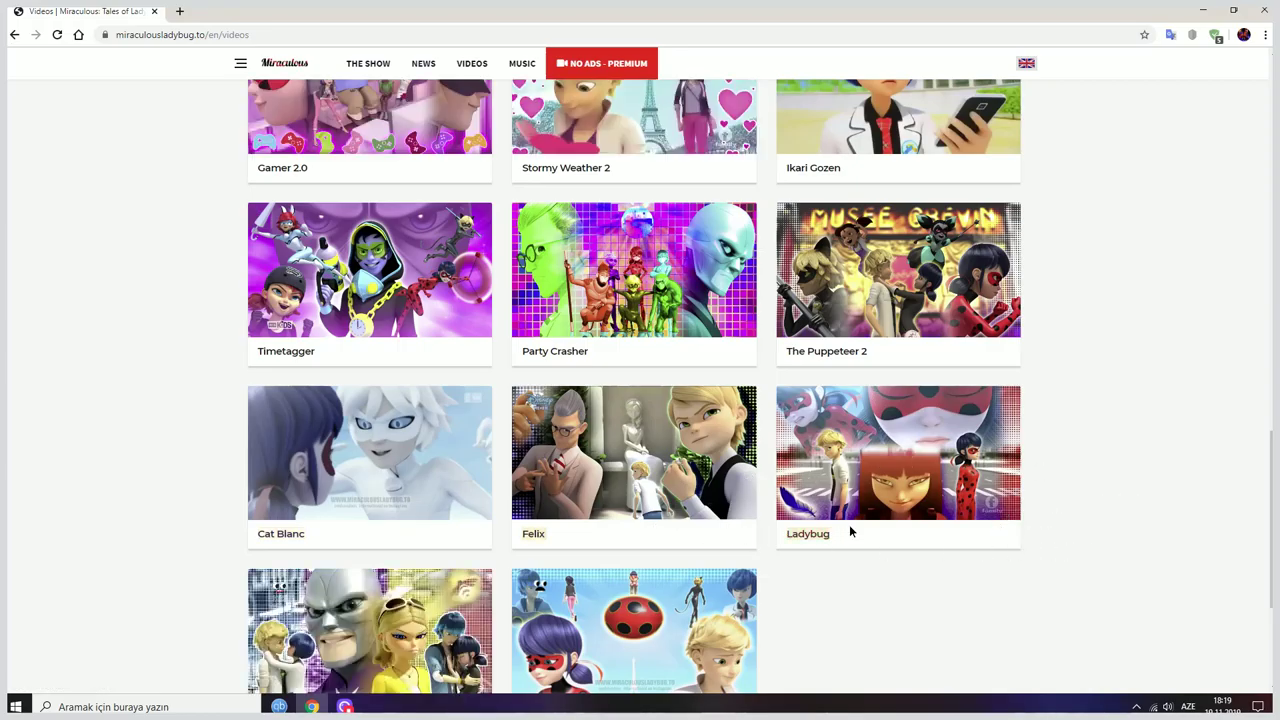
{"action": "scroll", "coordinate": [1060, 417], "scroll_direction": "up", "scroll_amount": 3}
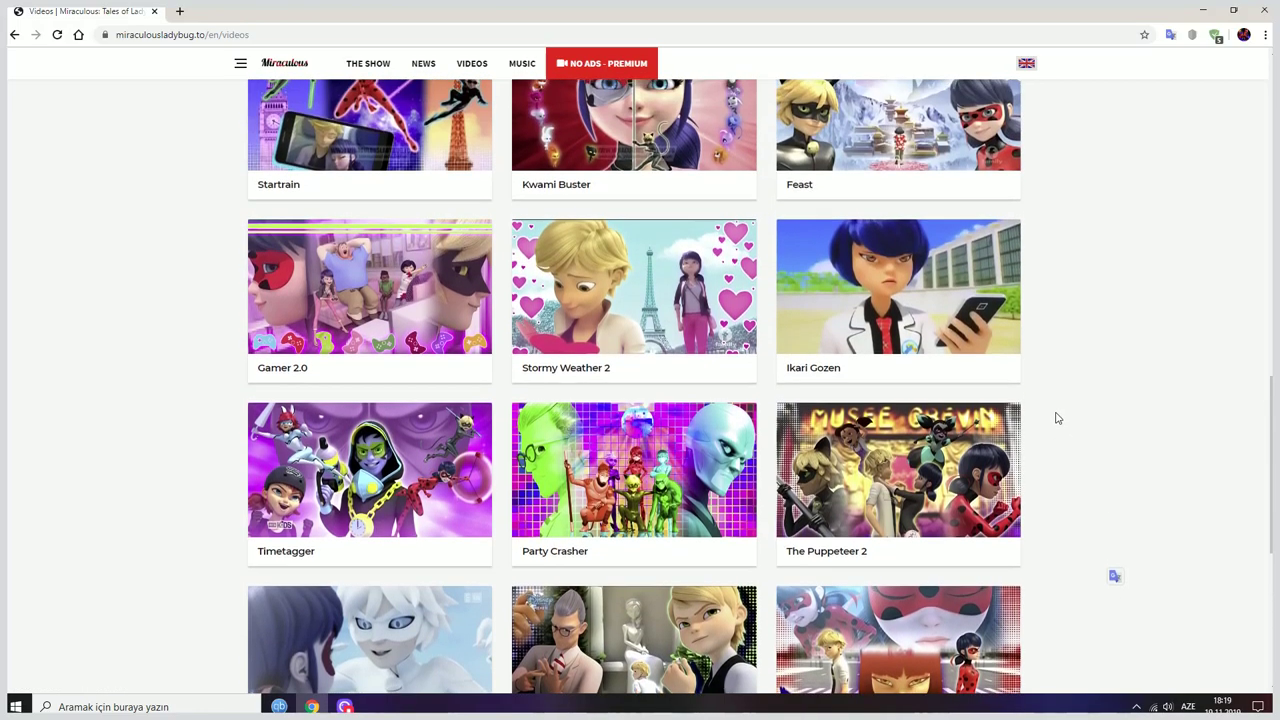
{"action": "scroll", "coordinate": [1058, 418], "scroll_direction": "up", "scroll_amount": 1}
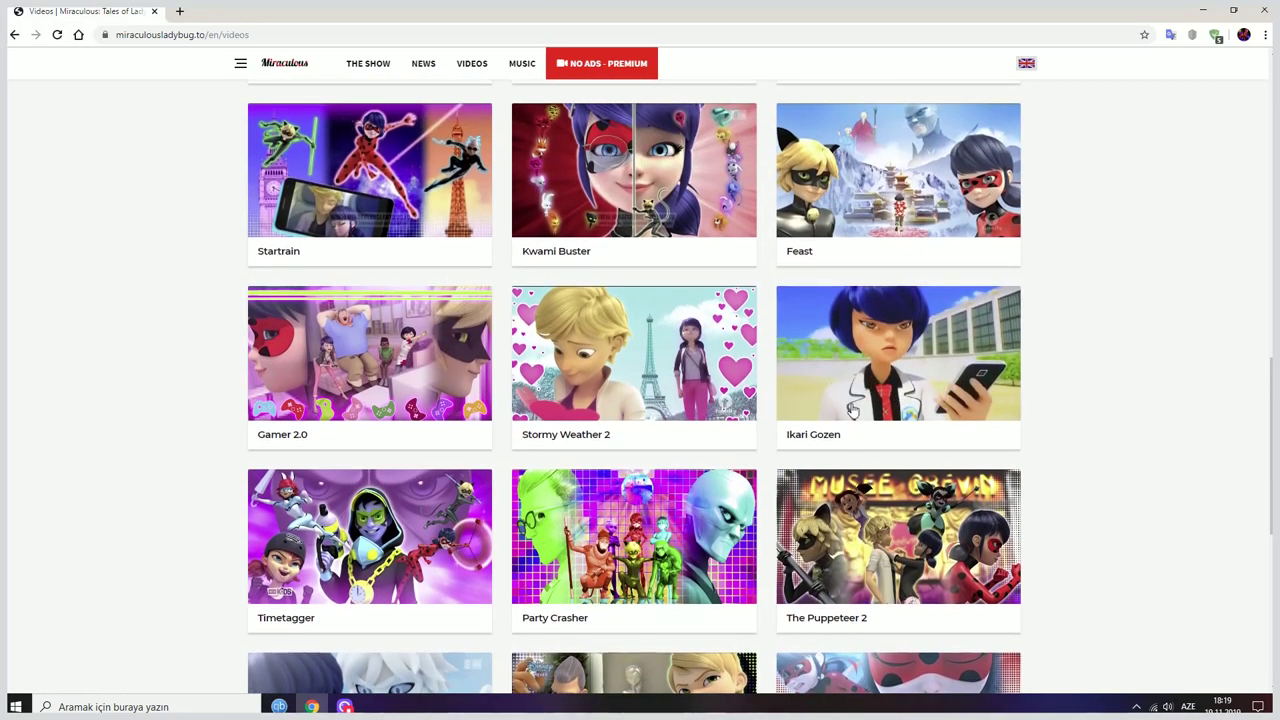
{"action": "scroll", "coordinate": [751, 508], "scroll_direction": "down", "scroll_amount": 5}
{"action": "scroll", "coordinate": [534, 603], "scroll_direction": "up", "scroll_amount": 3}
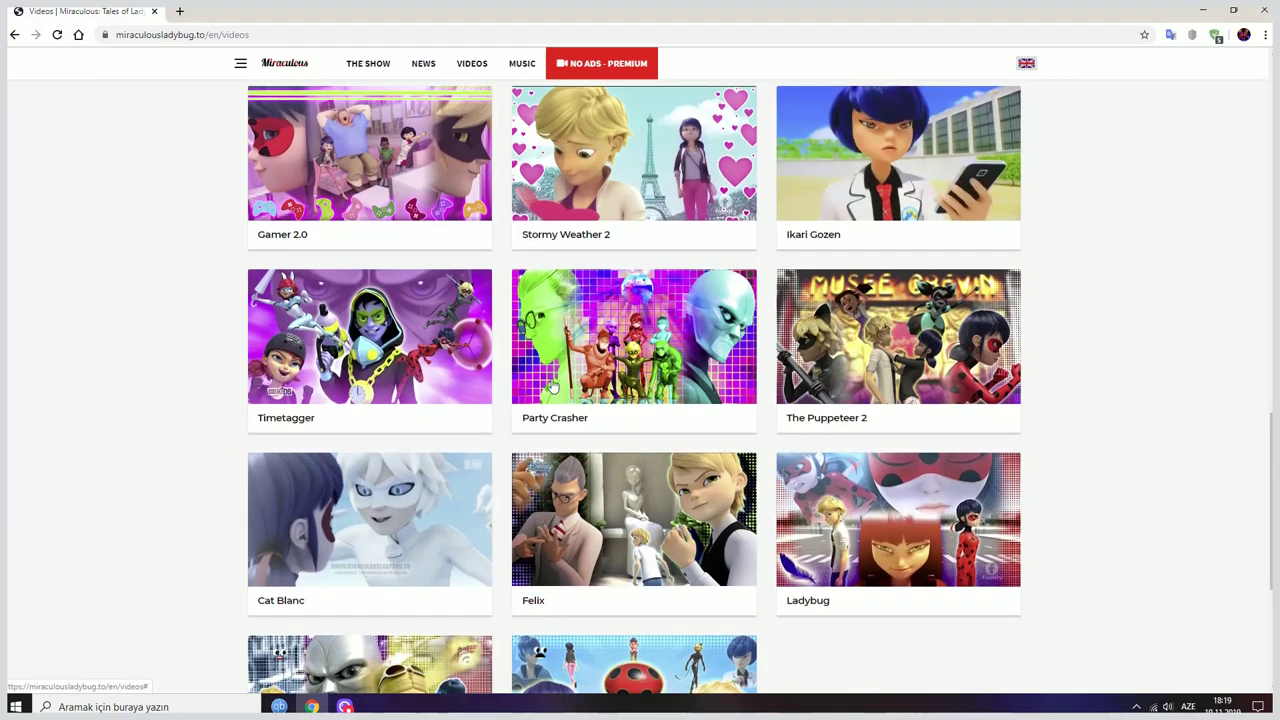
{"action": "scroll", "coordinate": [700, 470], "scroll_direction": "up", "scroll_amount": 4}
{"action": "scroll", "coordinate": [700, 470], "scroll_direction": "up", "scroll_amount": 10}
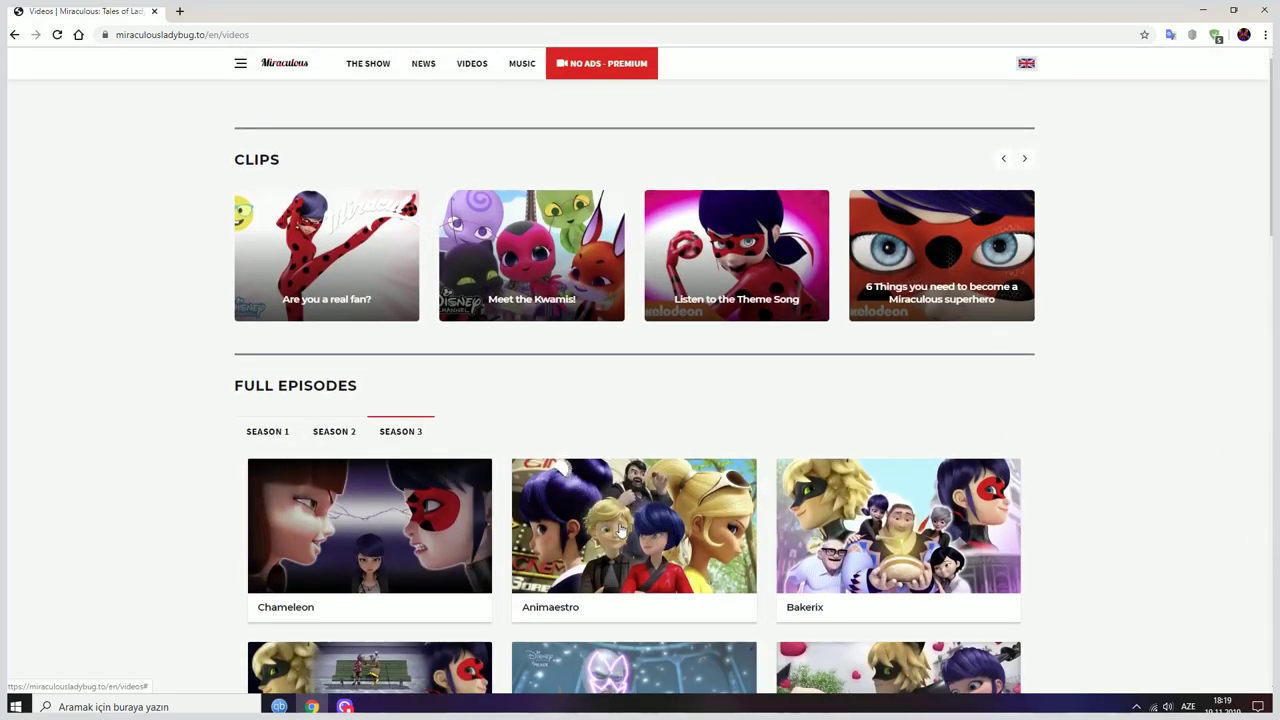
{"action": "scroll", "coordinate": [628, 532], "scroll_direction": "down", "scroll_amount": 5}
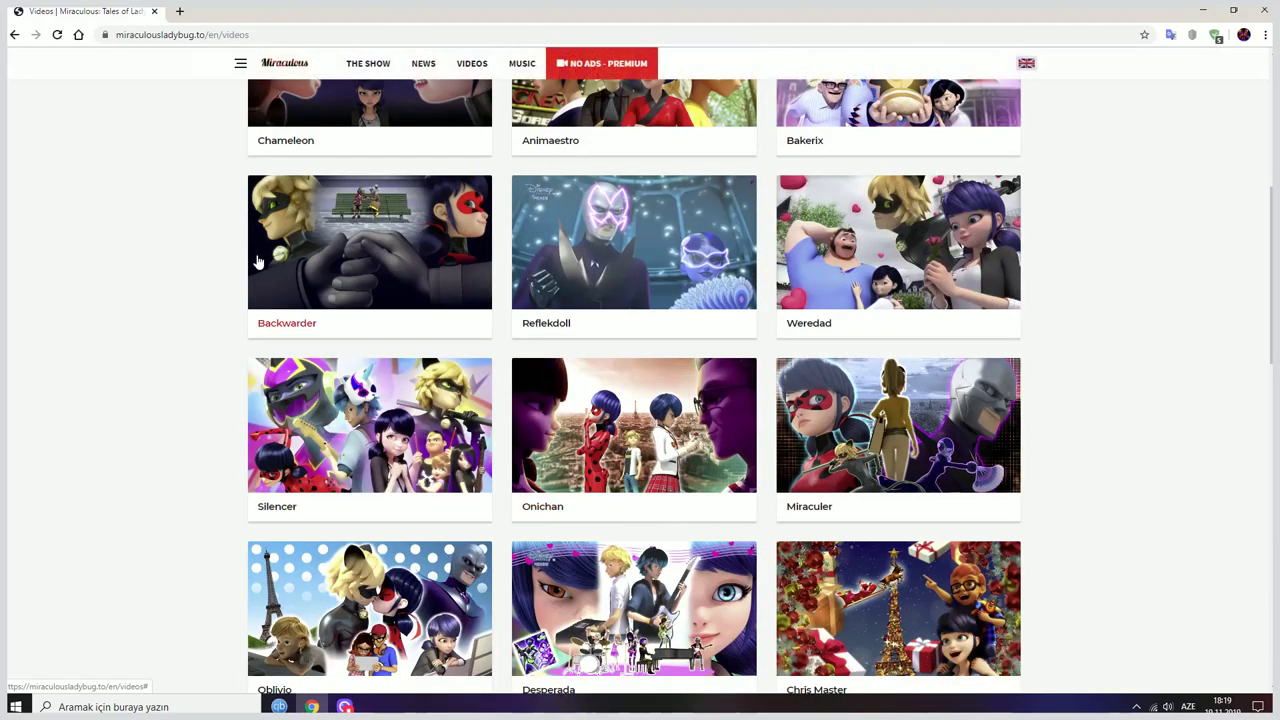
{"action": "left_click", "coordinate": [154, 11]}
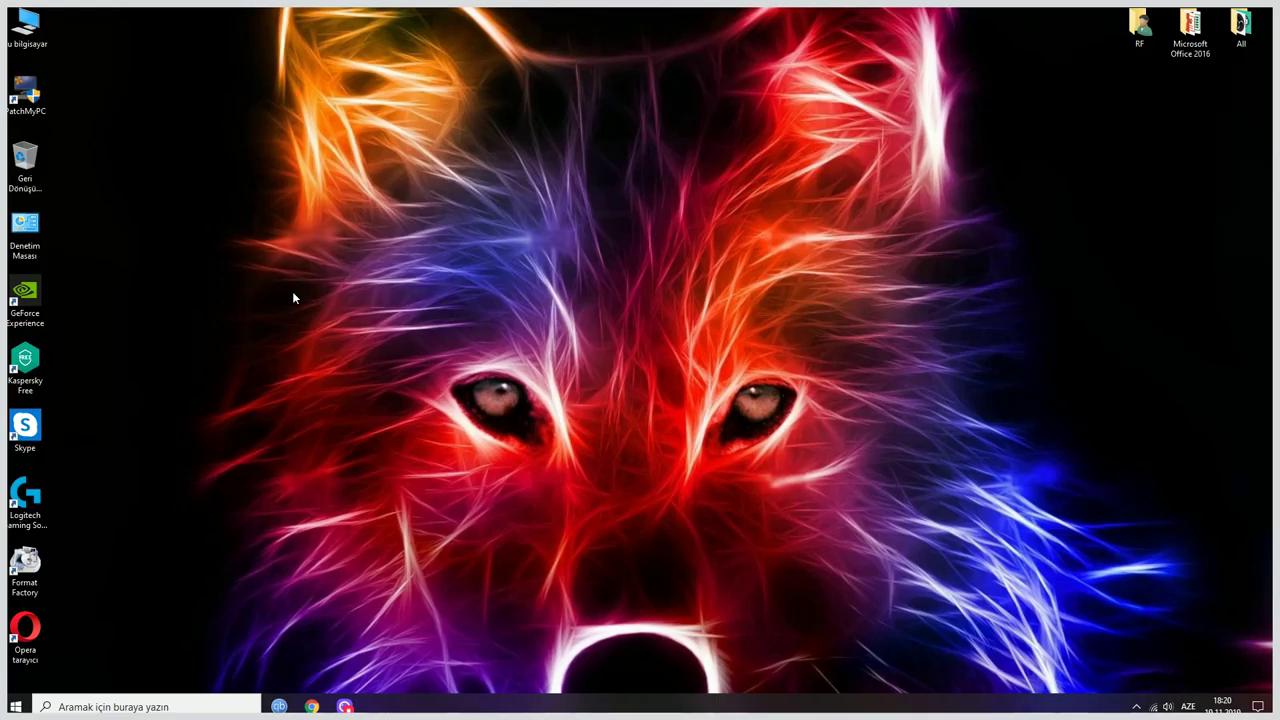
{"action": "key", "text": "shift+F10"}
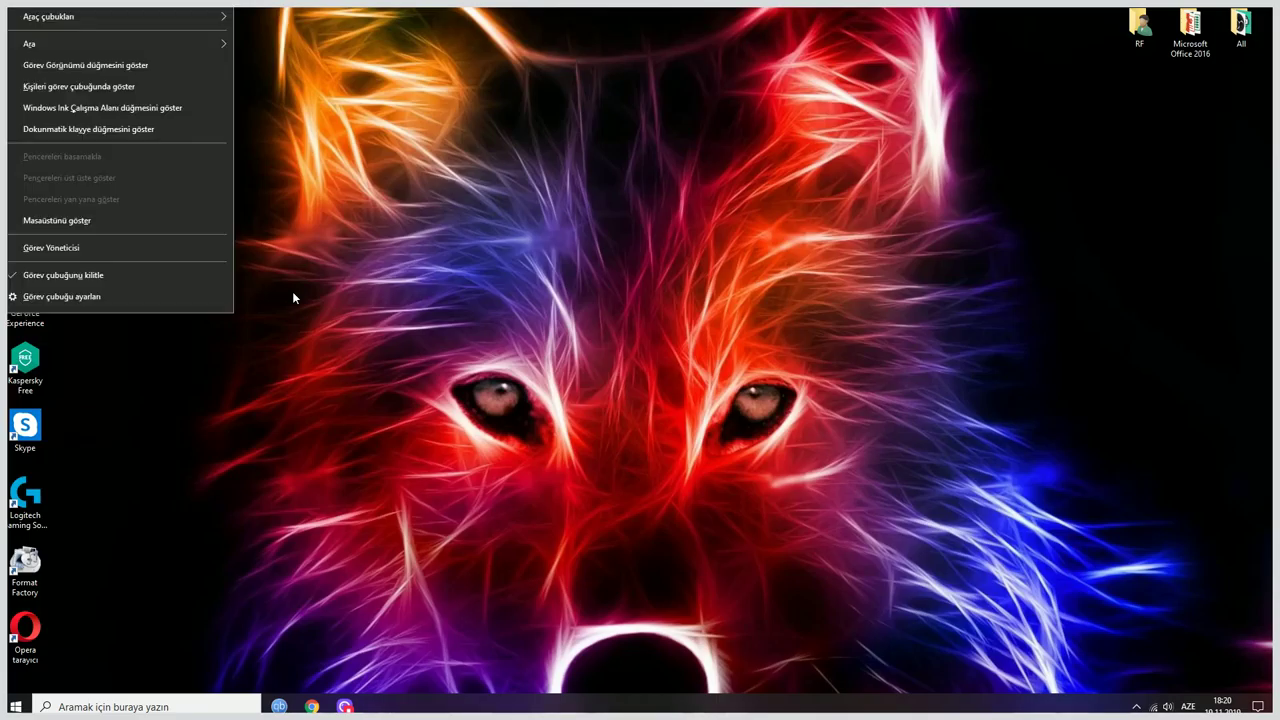
{"action": "key", "text": "super"}
{"action": "key", "text": "shift+F10"}
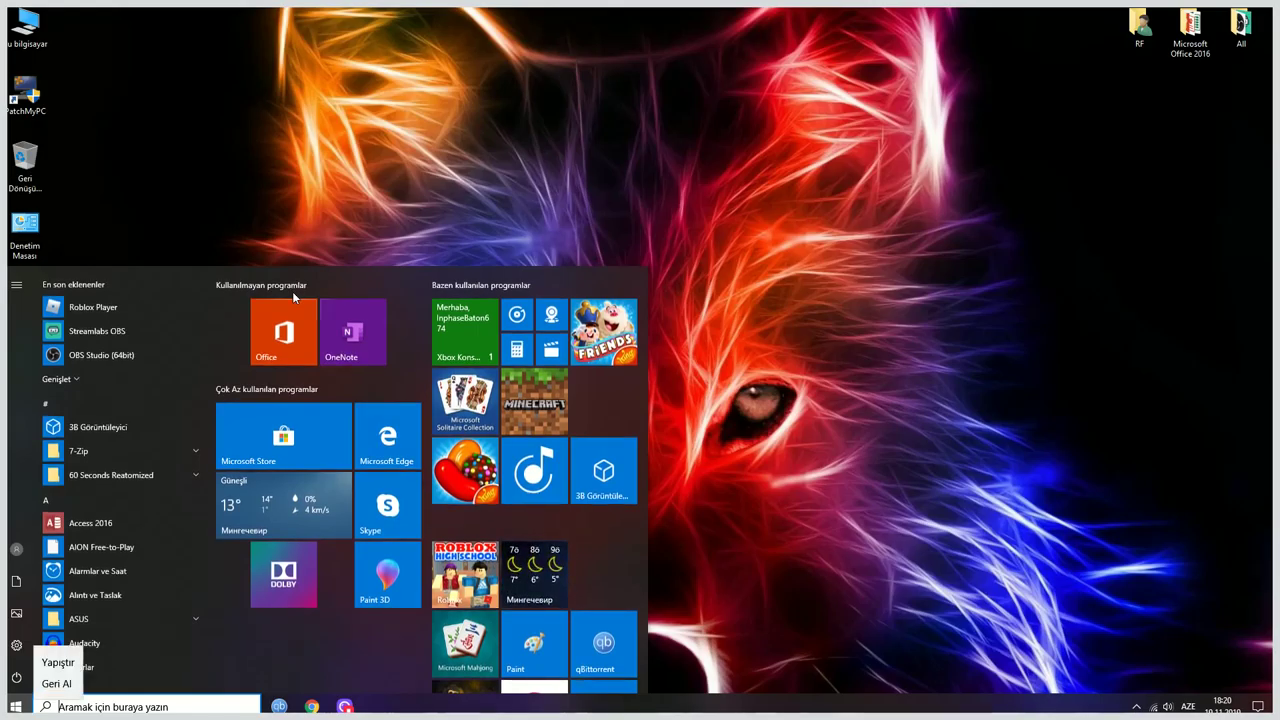
{"action": "key", "text": "super"}
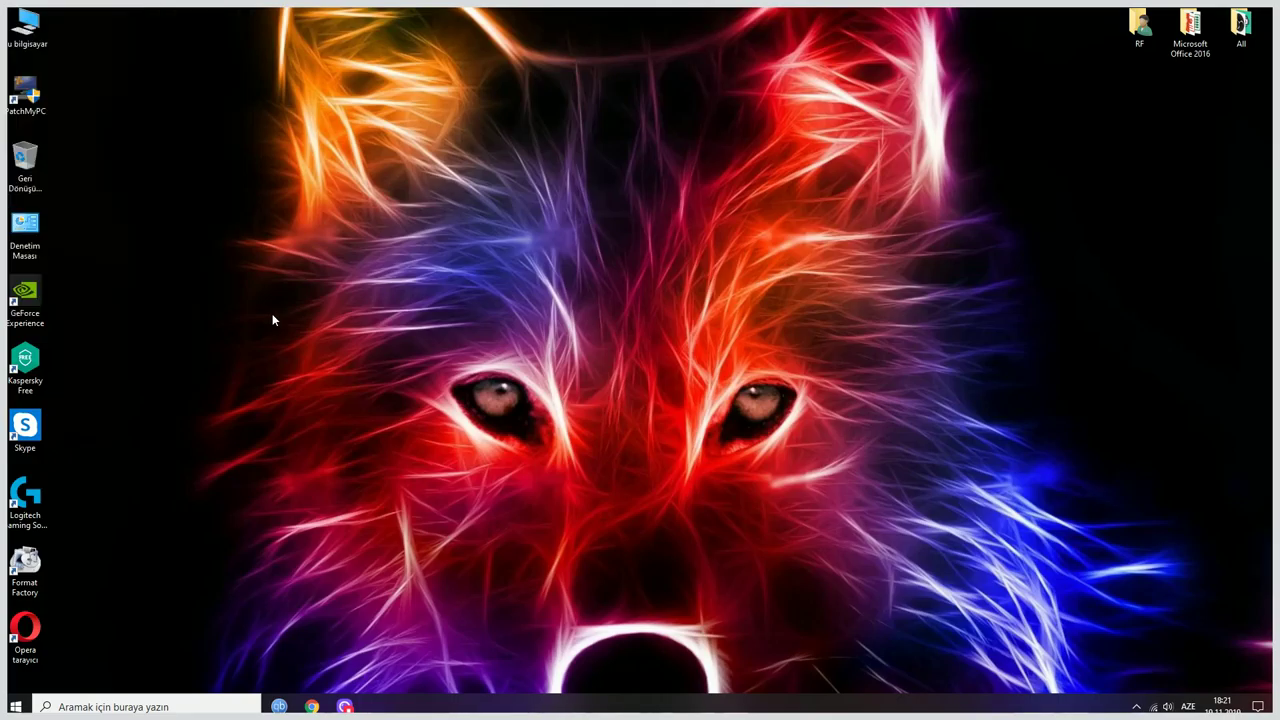
{"action": "right_click", "coordinate": [493, 408]}
{"action": "left_click_drag", "start_coordinate": [491, 388], "coordinate": [522, 419]}
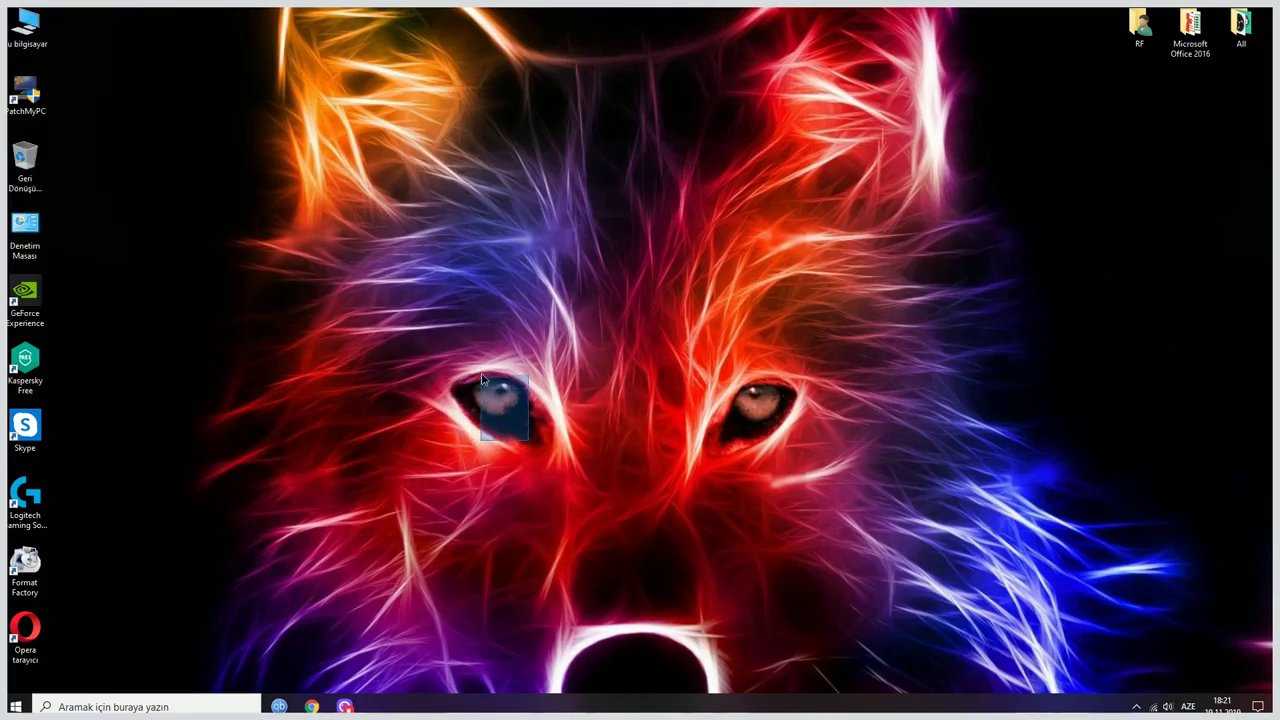
{"action": "left_click_drag", "start_coordinate": [529, 442], "coordinate": [869, 640]}
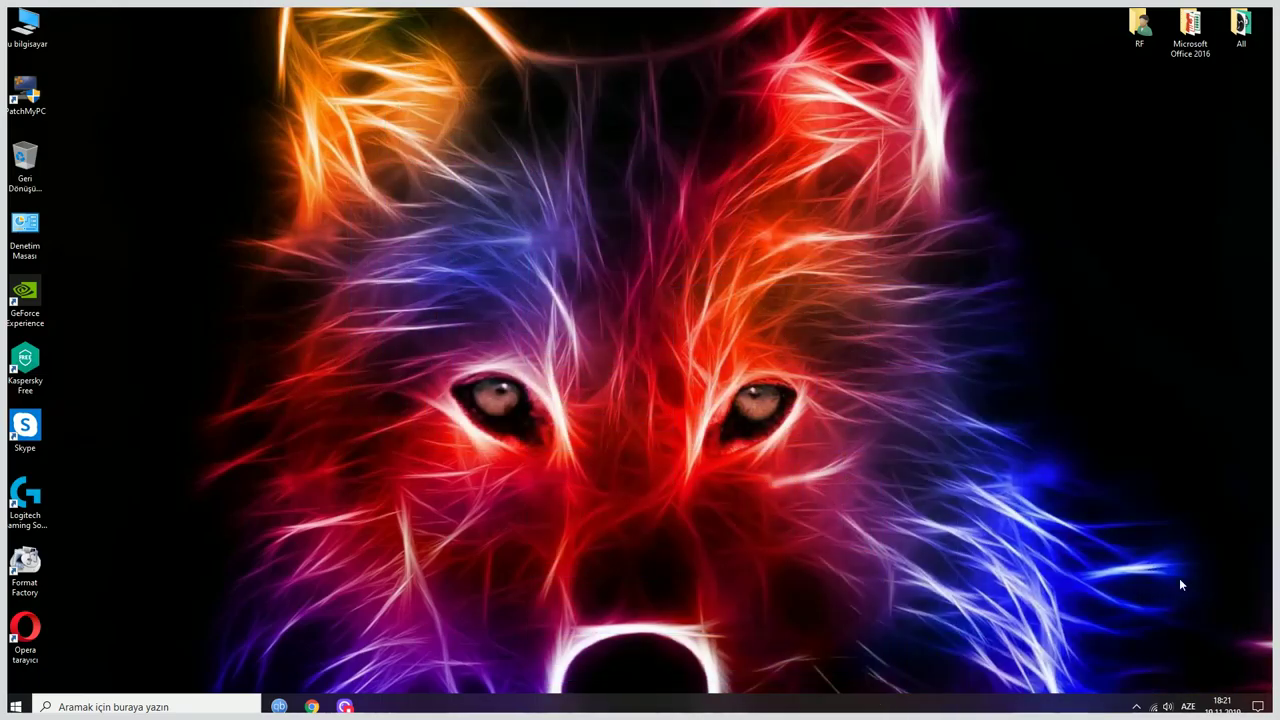
{"action": "left_click_drag", "start_coordinate": [465, 357], "coordinate": [489, 388]}
{"action": "left_click_drag", "start_coordinate": [788, 410], "coordinate": [703, 373]}
{"action": "left_click_drag", "start_coordinate": [786, 436], "coordinate": [513, 411]}
{"action": "left_click_drag", "start_coordinate": [791, 418], "coordinate": [765, 375]}
{"action": "left_click_drag", "start_coordinate": [784, 424], "coordinate": [772, 398]}
{"action": "left_click_drag", "start_coordinate": [770, 386], "coordinate": [740, 393]}
{"action": "left_click_drag", "start_coordinate": [838, 544], "coordinate": [722, 464]}
{"action": "left_click_drag", "start_coordinate": [770, 394], "coordinate": [732, 450]}
{"action": "left_click_drag", "start_coordinate": [776, 370], "coordinate": [766, 321]}
{"action": "left_click_drag", "start_coordinate": [795, 400], "coordinate": [787, 350]}
{"action": "left_click_drag", "start_coordinate": [783, 427], "coordinate": [745, 382]}
{"action": "left_click_drag", "start_coordinate": [780, 422], "coordinate": [734, 381]}
{"action": "left_click_drag", "start_coordinate": [790, 436], "coordinate": [747, 386]}
{"action": "left_click_drag", "start_coordinate": [776, 412], "coordinate": [690, 336]}
{"action": "left_click_drag", "start_coordinate": [686, 443], "coordinate": [300, 455]}
{"action": "left_click_drag", "start_coordinate": [543, 457], "coordinate": [600, 420]}
{"action": "left_click_drag", "start_coordinate": [566, 348], "coordinate": [440, 404]}
{"action": "left_click_drag", "start_coordinate": [542, 396], "coordinate": [491, 365]}
{"action": "left_click_drag", "start_coordinate": [833, 451], "coordinate": [713, 401]}
{"action": "left_click_drag", "start_coordinate": [790, 414], "coordinate": [730, 392]}
{"action": "mouse_move", "coordinate": [536, 398]}
{"action": "left_mouse_down"}
{"action": "mouse_move", "coordinate": [436, 370]}
{"action": "mouse_move", "coordinate": [540, 430]}
{"action": "left_mouse_up"}
{"action": "left_click_drag", "start_coordinate": [781, 415], "coordinate": [738, 386]}
- Open Chrome's browsing history at chrome://history and delete today's 18:19 entry for the miraculousladybug.to videos page
{"action": "left_click", "coordinate": [312, 706]}
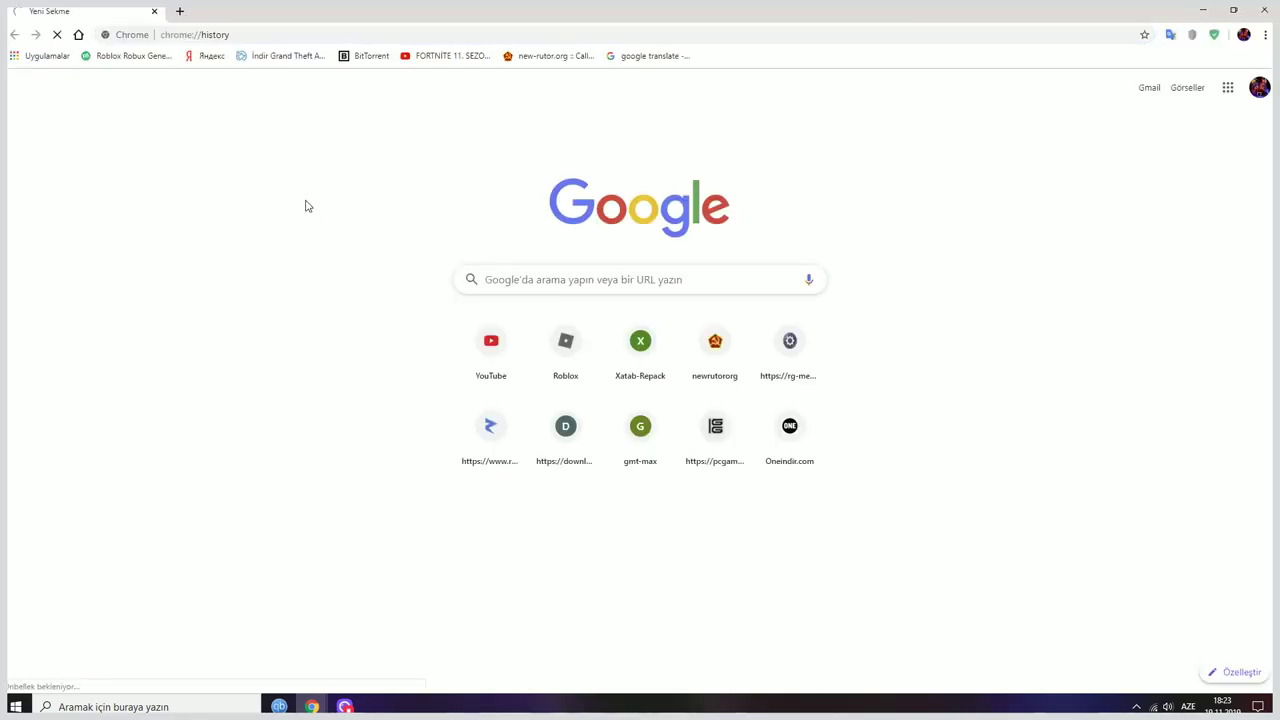
{"action": "left_click_drag", "start_coordinate": [894, 168], "coordinate": [415, 118]}
{"action": "scroll", "coordinate": [1170, 505], "scroll_direction": "down", "scroll_amount": 8}
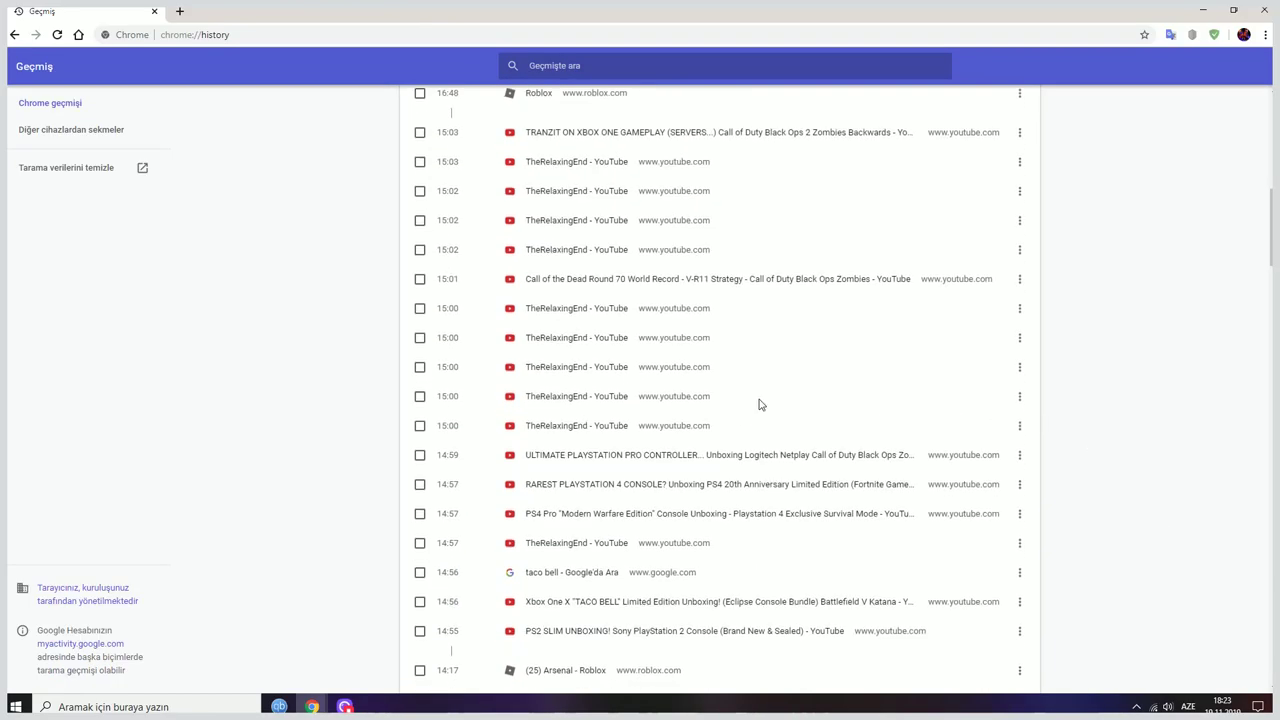
{"action": "scroll", "coordinate": [390, 375], "scroll_direction": "up", "scroll_amount": 4}
{"action": "scroll", "coordinate": [404, 376], "scroll_direction": "up", "scroll_amount": 4}
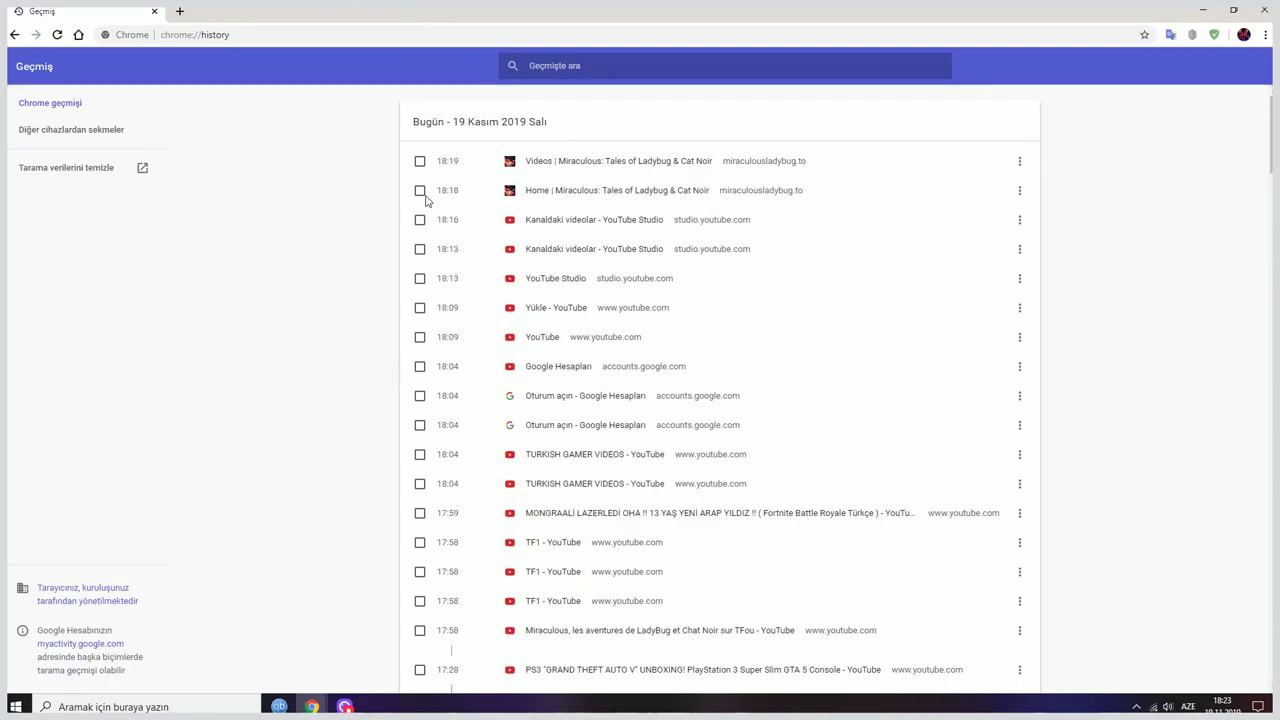
{"action": "left_click", "coordinate": [419, 162]}
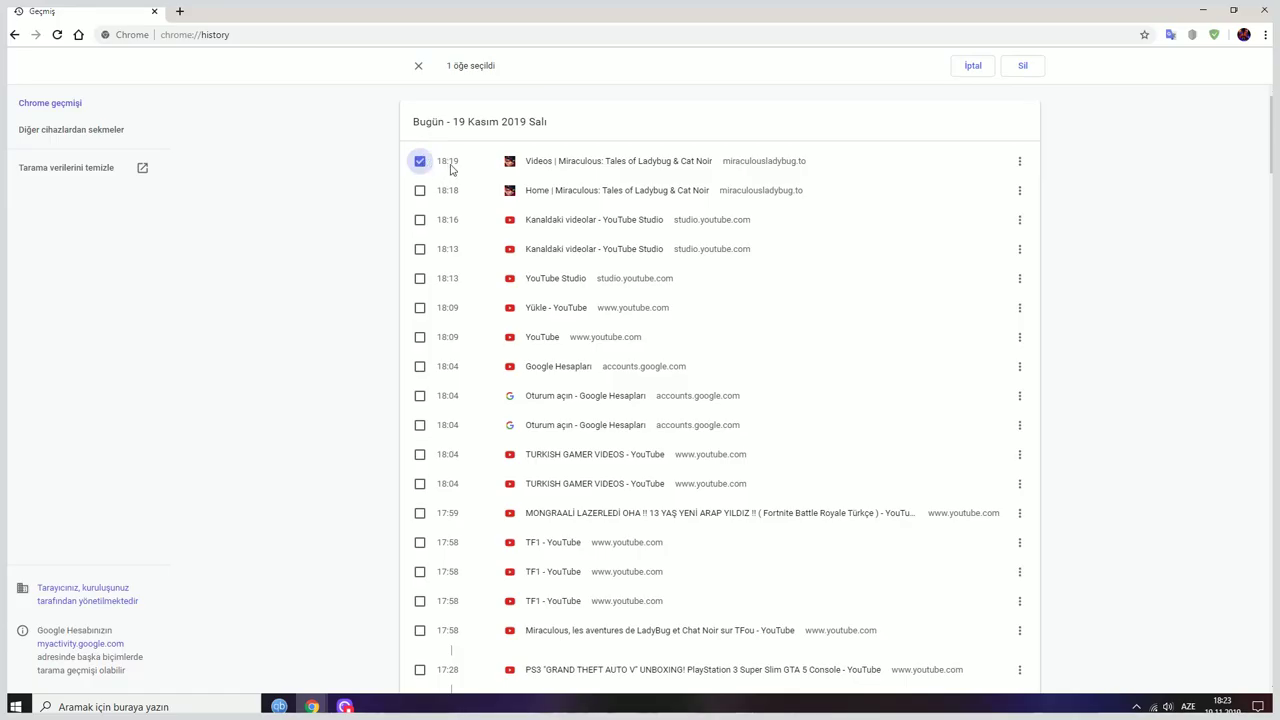
{"action": "key", "text": "Delete"}
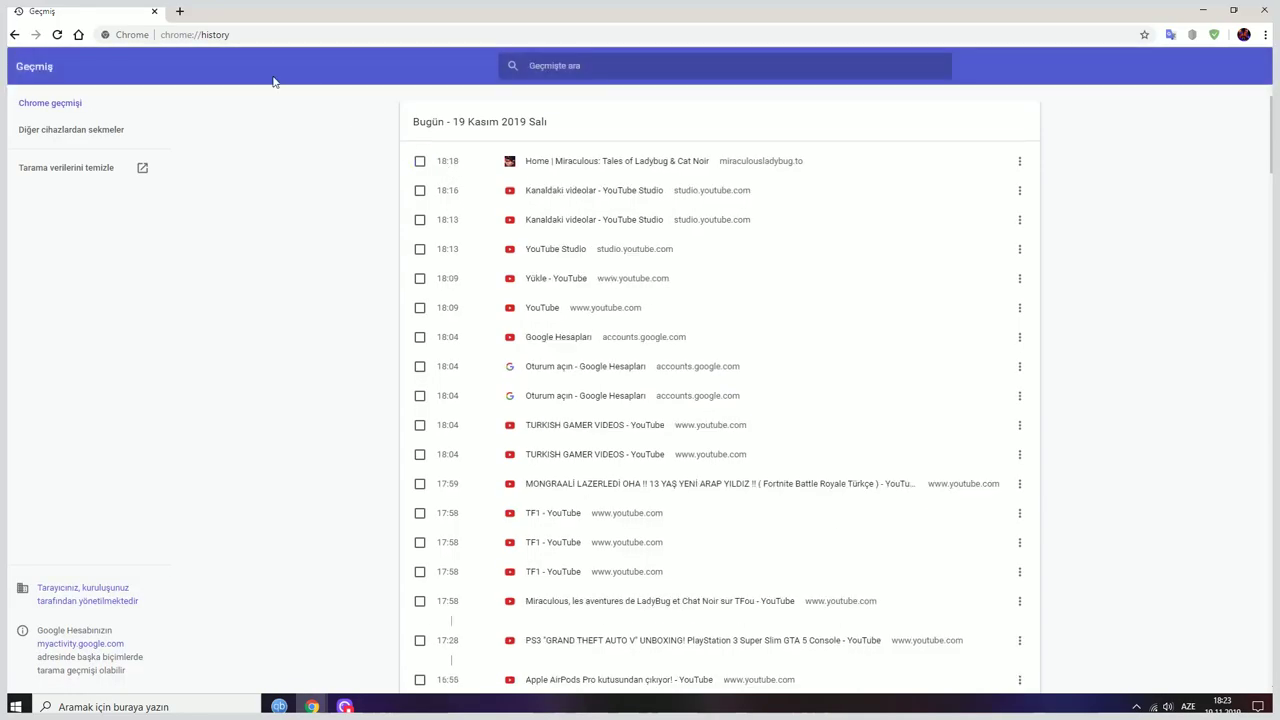
- Open a new tab and close the history tab
{"action": "left_click", "coordinate": [179, 10]}
{"action": "left_click", "coordinate": [153, 10]}
{"action": "left_click", "coordinate": [155, 11]}
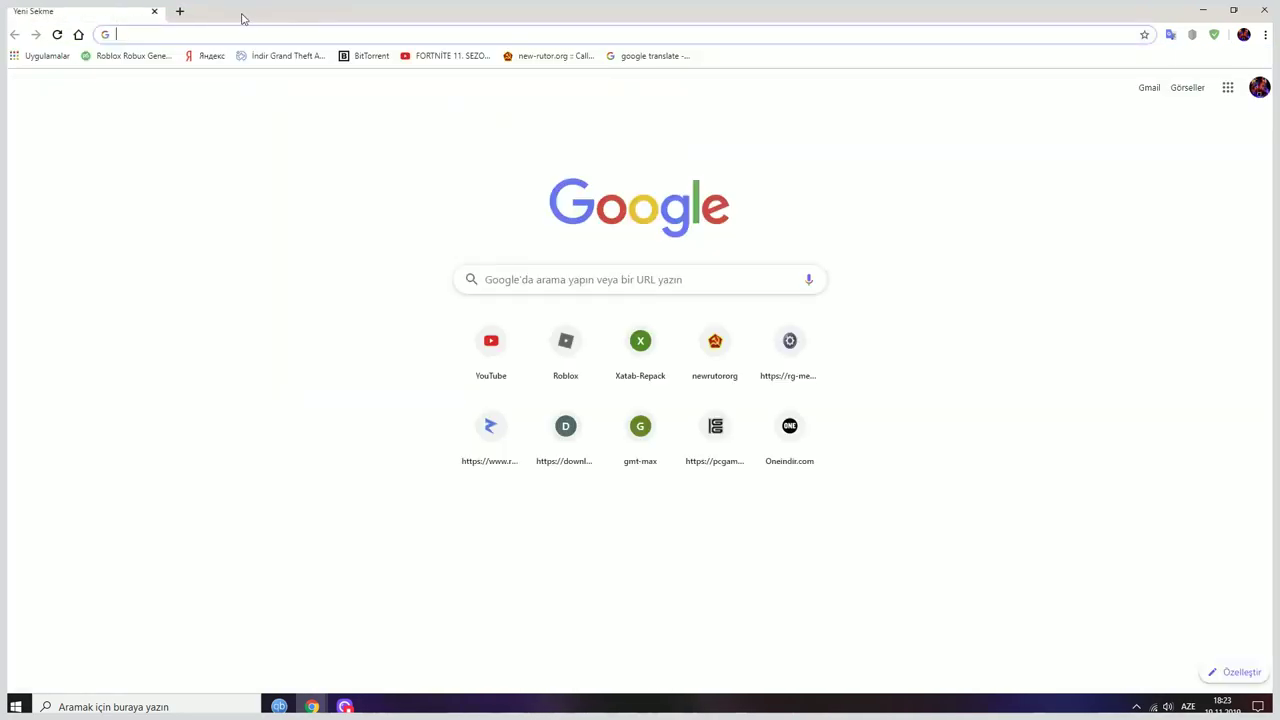
- Search the web for google my activity and open the Google My Activity page
{"action": "type", "text": "goolge my "}
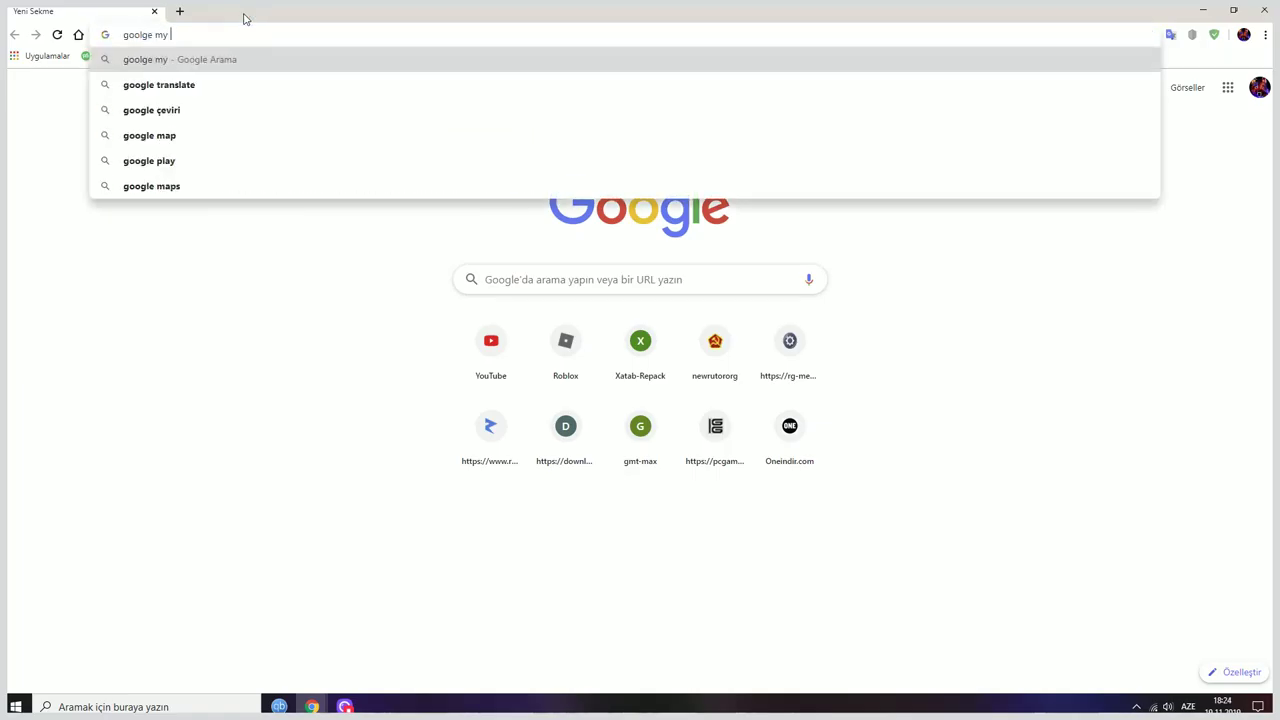
{"action": "type", "text": "activi"}
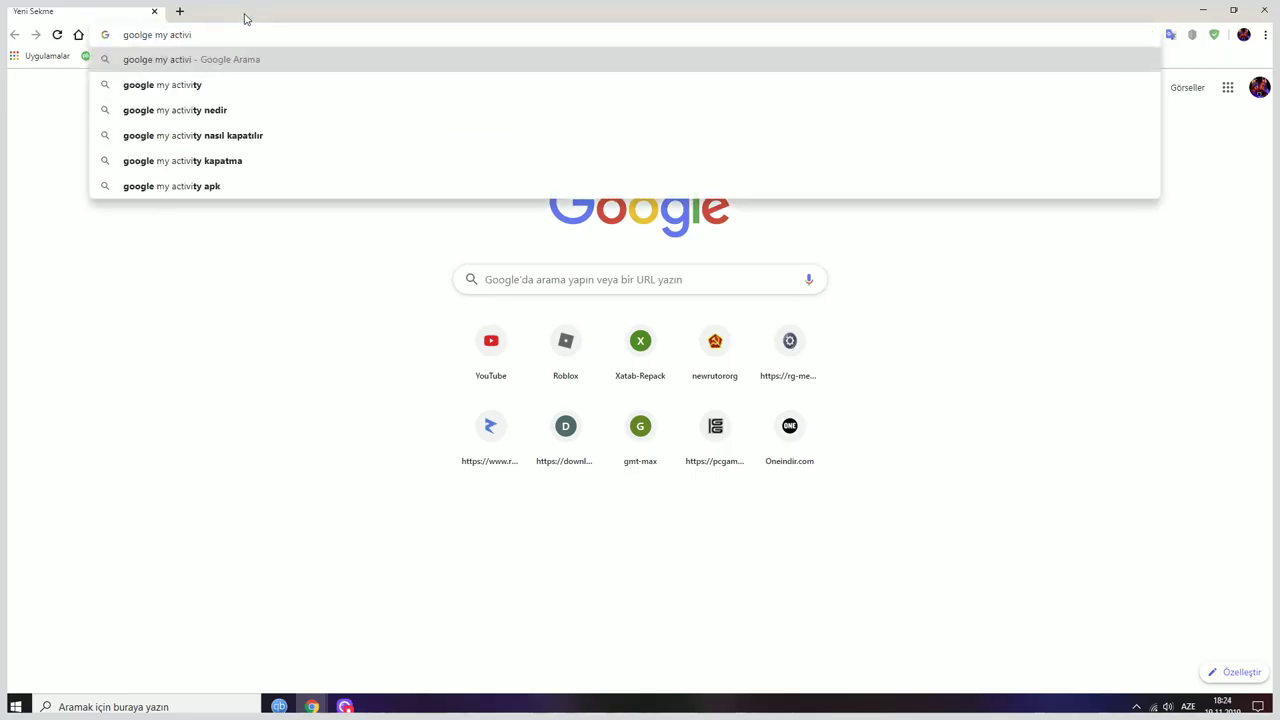
{"action": "key", "text": "Down"}
{"action": "key", "text": "Return"}
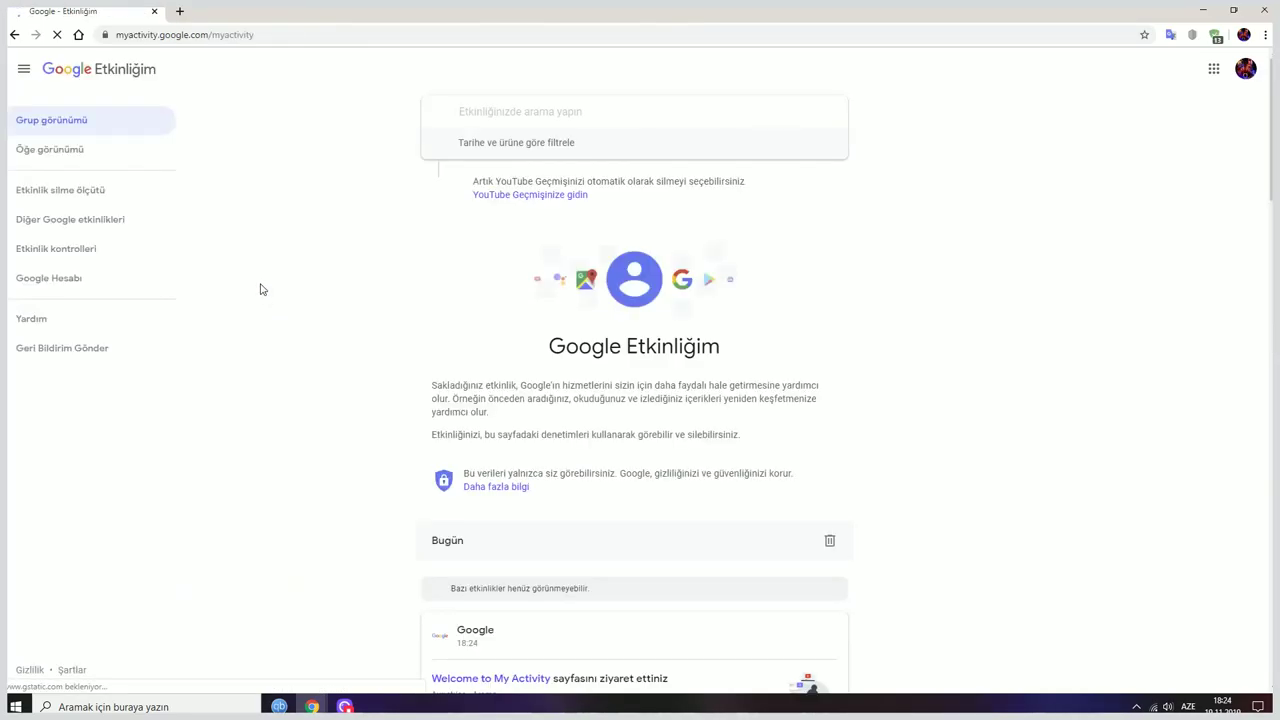
- Look through today's recorded Google activity and open the options for deleting activity by time period
{"action": "scroll", "coordinate": [260, 289], "scroll_direction": "down", "scroll_amount": 5}
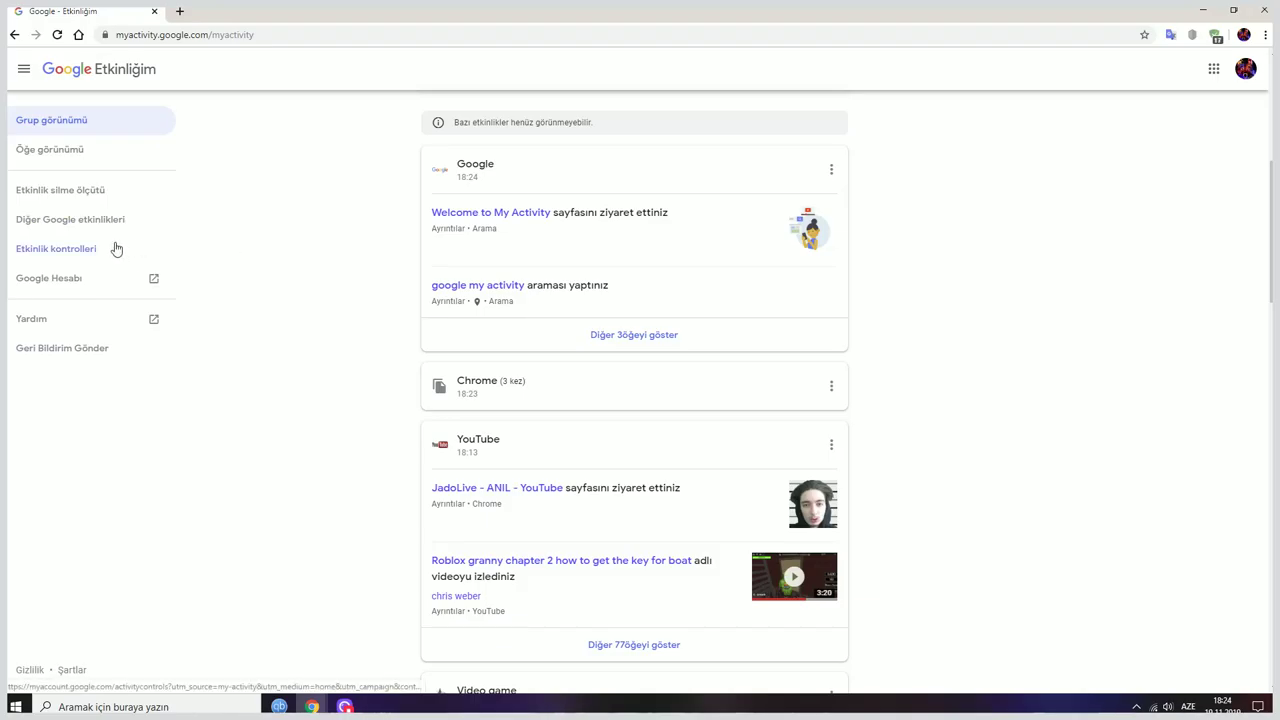
{"action": "scroll", "coordinate": [134, 266], "scroll_direction": "up", "scroll_amount": 4}
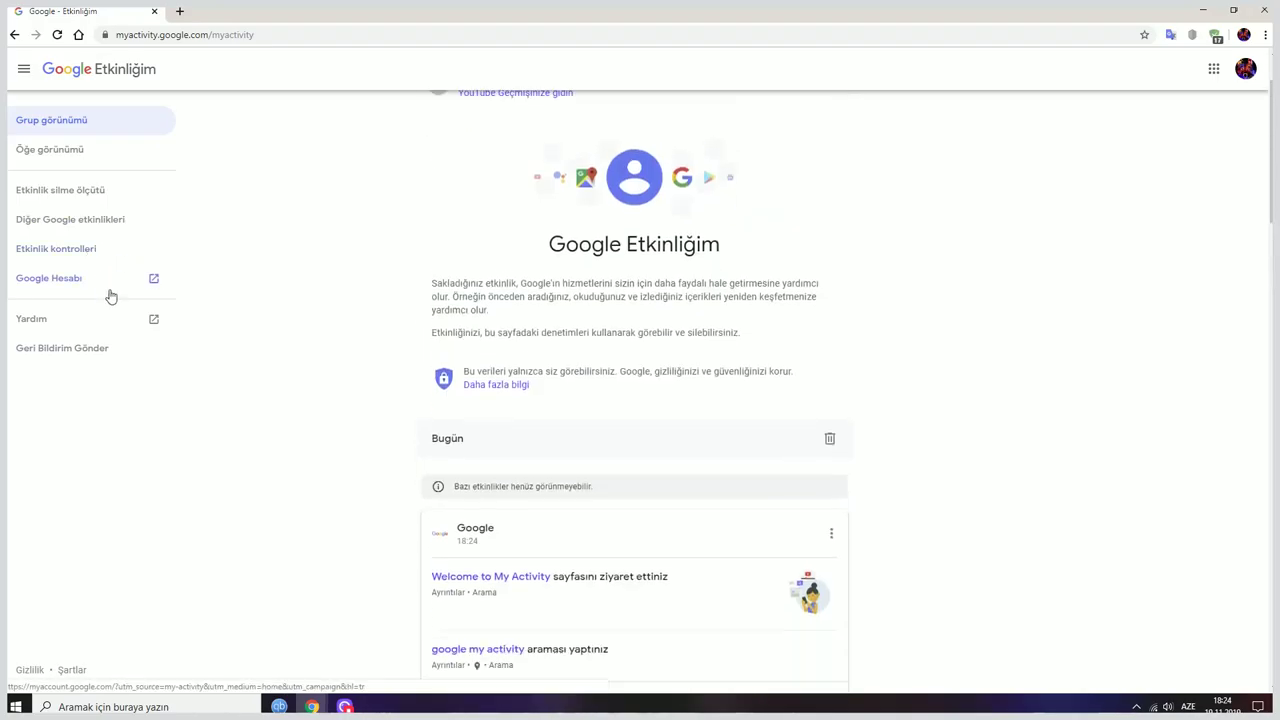
{"action": "scroll", "coordinate": [449, 248], "scroll_direction": "down", "scroll_amount": 5}
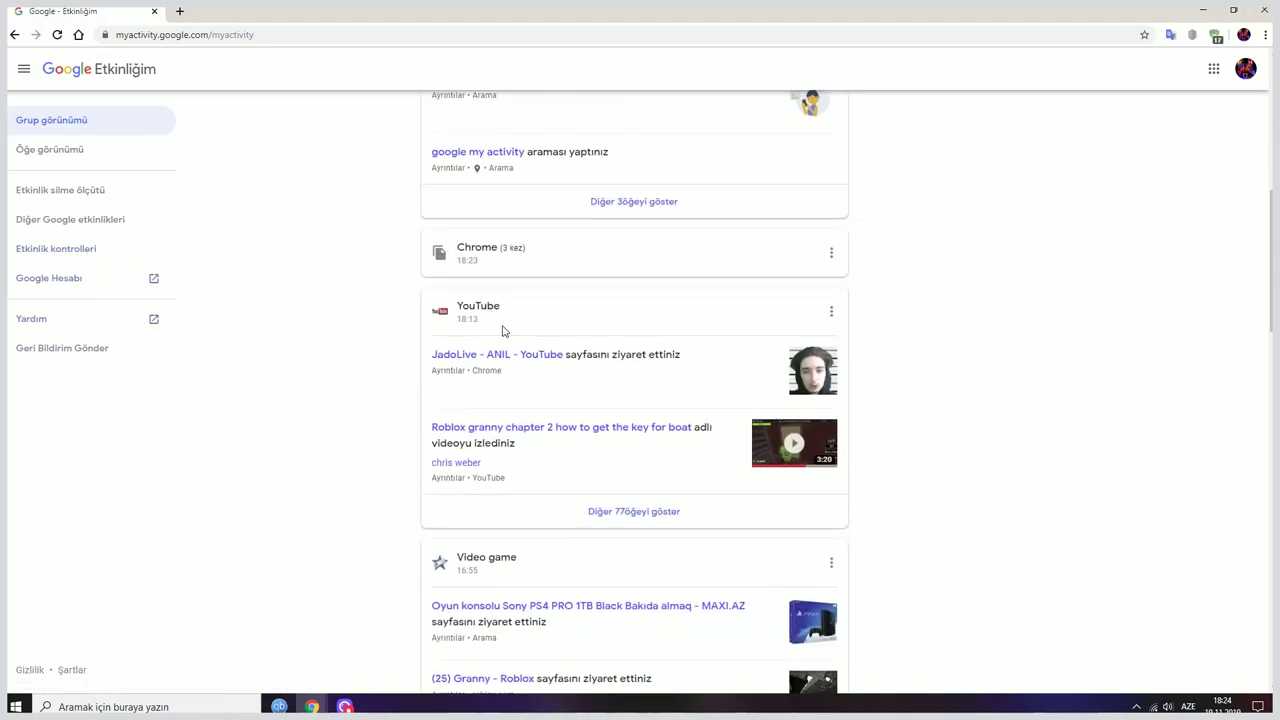
{"action": "scroll", "coordinate": [497, 335], "scroll_direction": "down", "scroll_amount": 4}
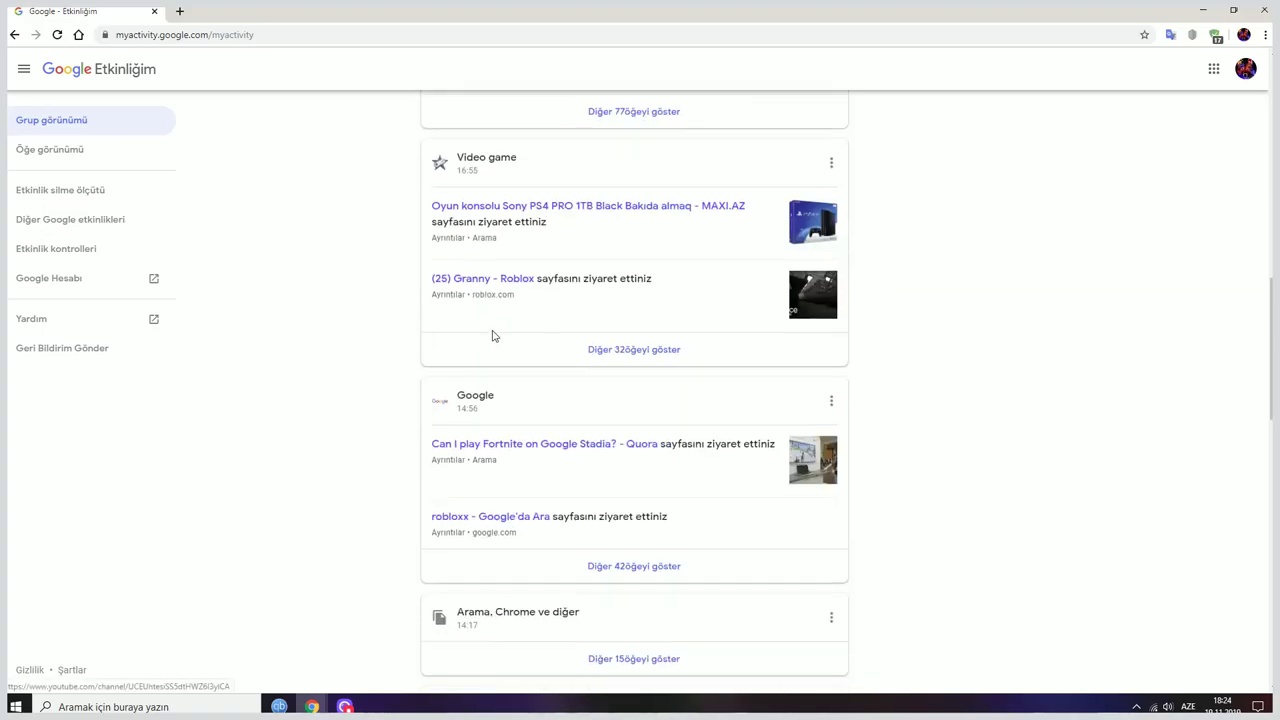
{"action": "scroll", "coordinate": [491, 332], "scroll_direction": "up", "scroll_amount": 2}
{"action": "scroll", "coordinate": [490, 328], "scroll_direction": "up", "scroll_amount": 4}
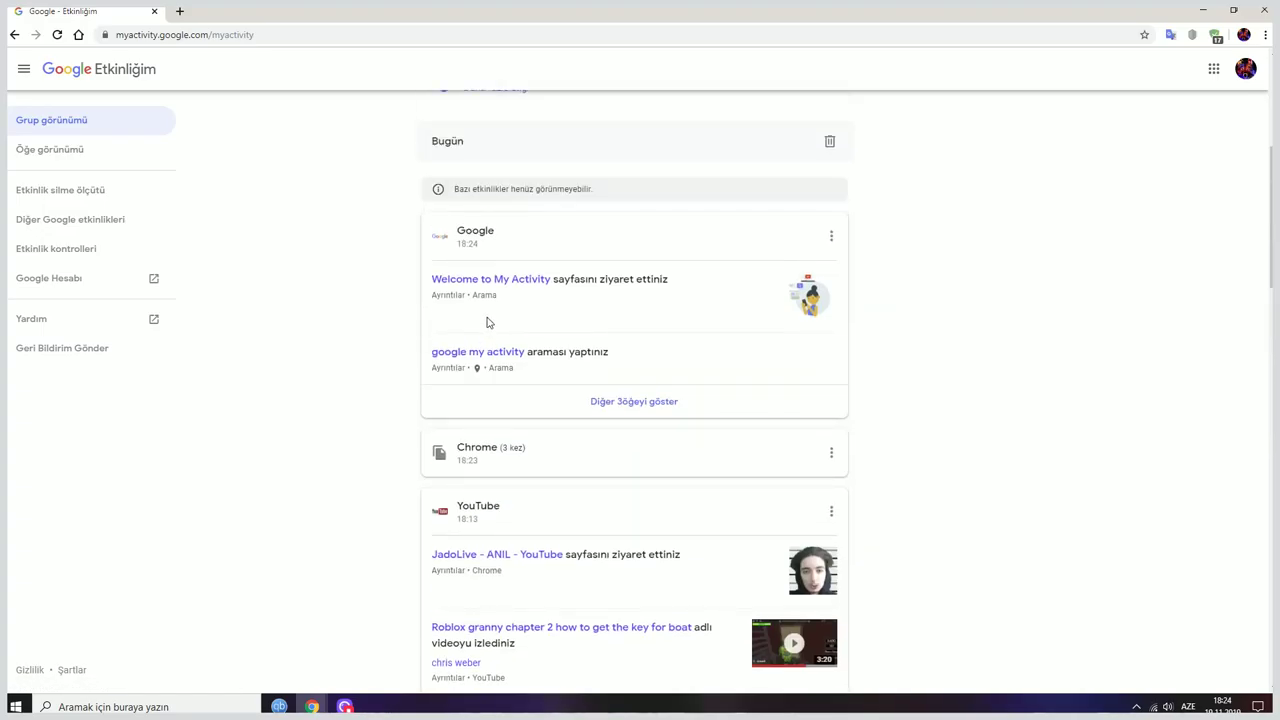
{"action": "scroll", "coordinate": [482, 309], "scroll_direction": "up", "scroll_amount": 1}
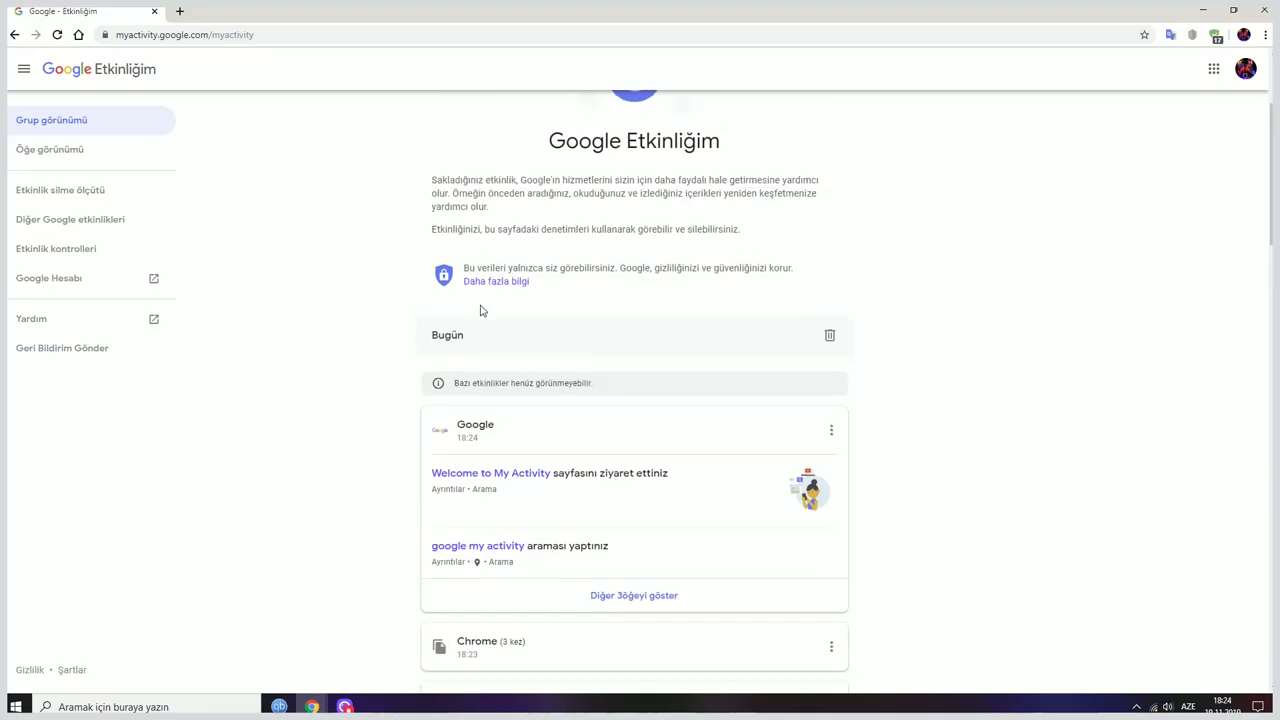
{"action": "scroll", "coordinate": [480, 311], "scroll_direction": "down", "scroll_amount": 3}
{"action": "scroll", "coordinate": [440, 290], "scroll_direction": "up", "scroll_amount": 4}
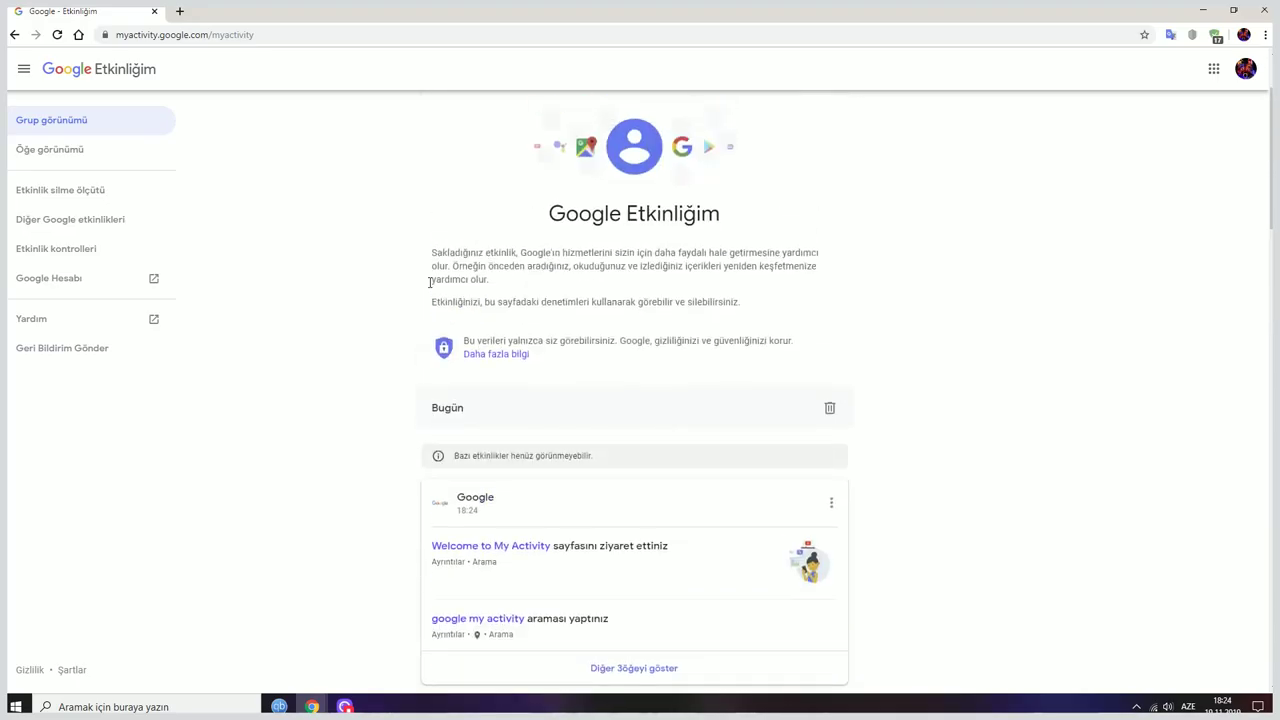
{"action": "left_click", "coordinate": [70, 196]}
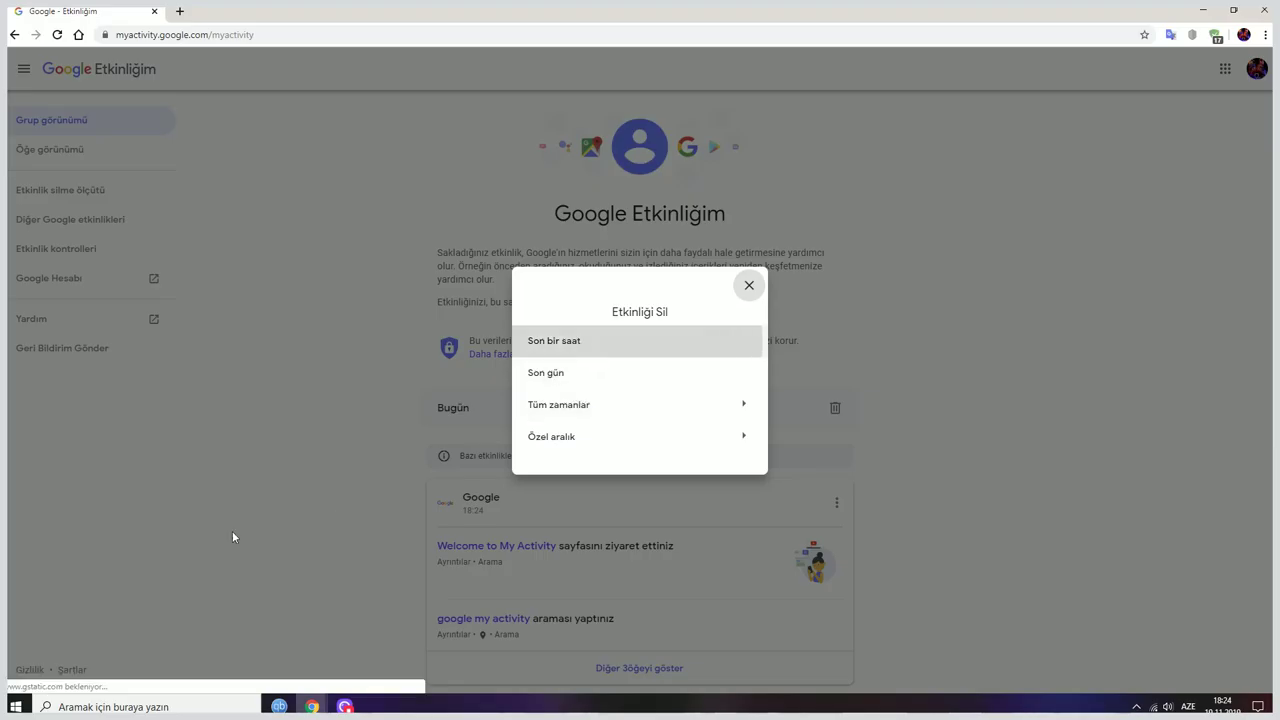
{"action": "left_click", "coordinate": [585, 341]}
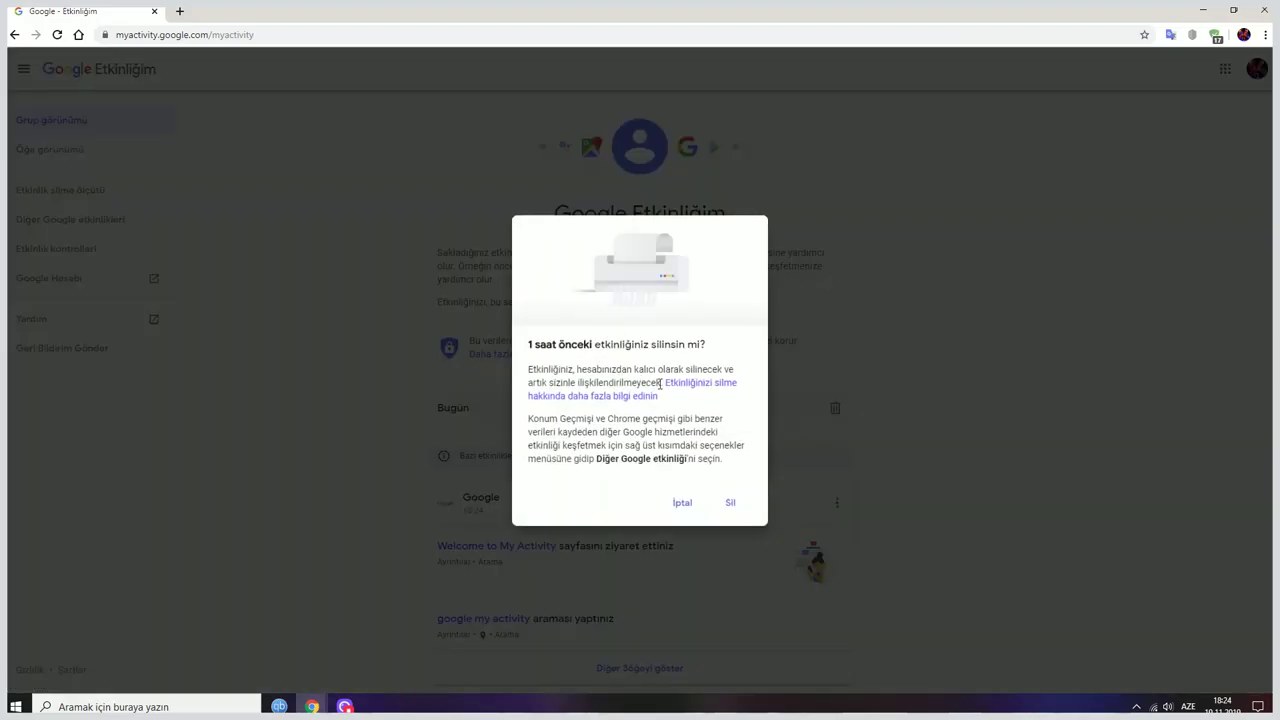
{"action": "left_click", "coordinate": [690, 505]}
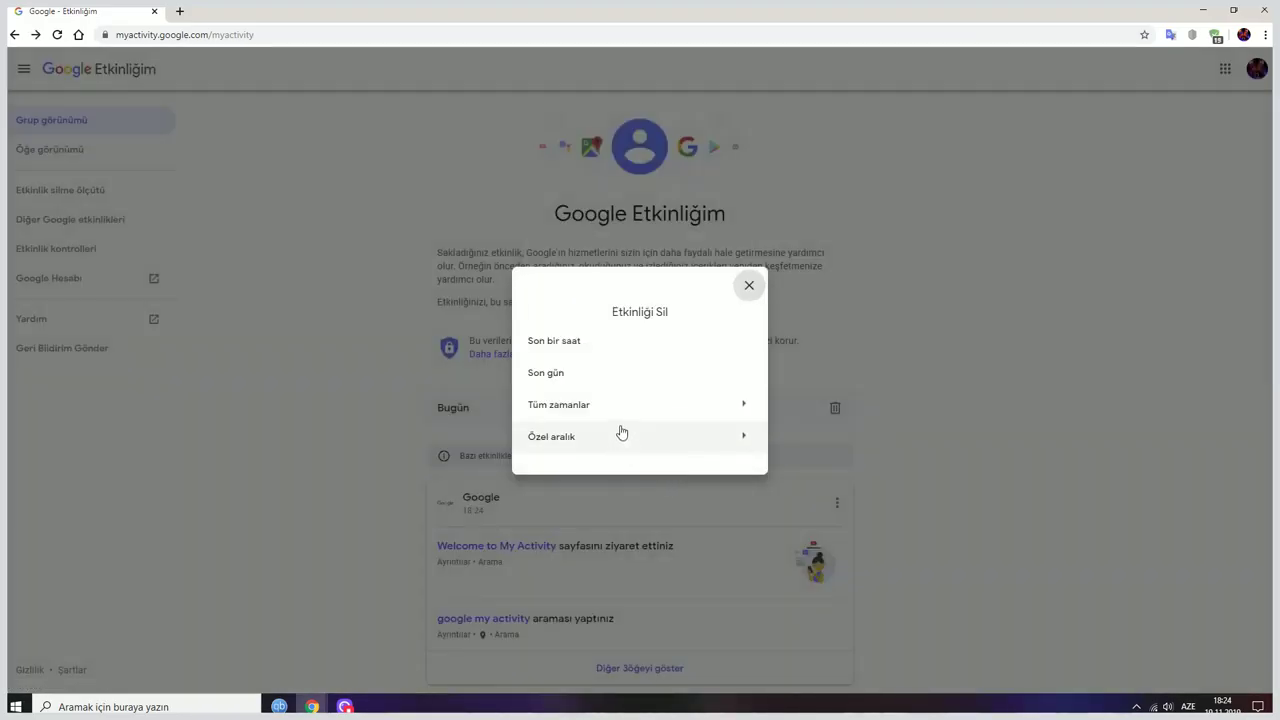
{"action": "left_click", "coordinate": [621, 433]}
{"action": "left_click", "coordinate": [507, 311]}
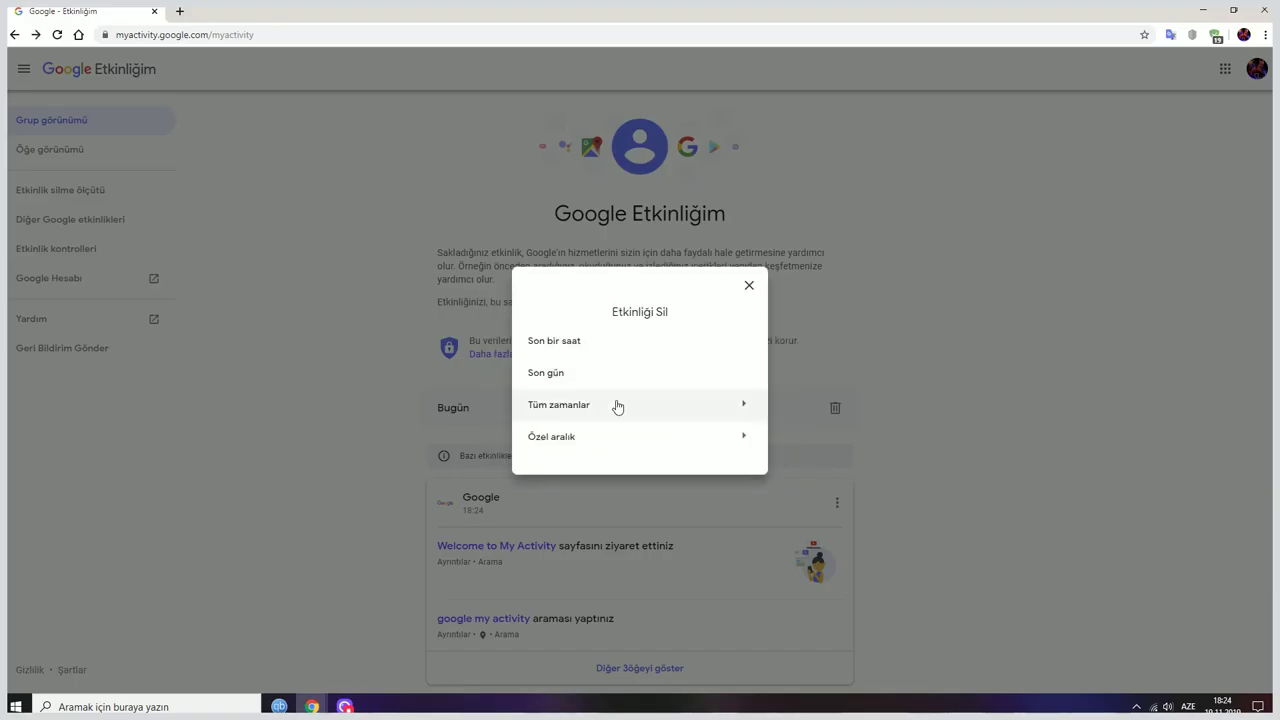
{"action": "left_click", "coordinate": [617, 405]}
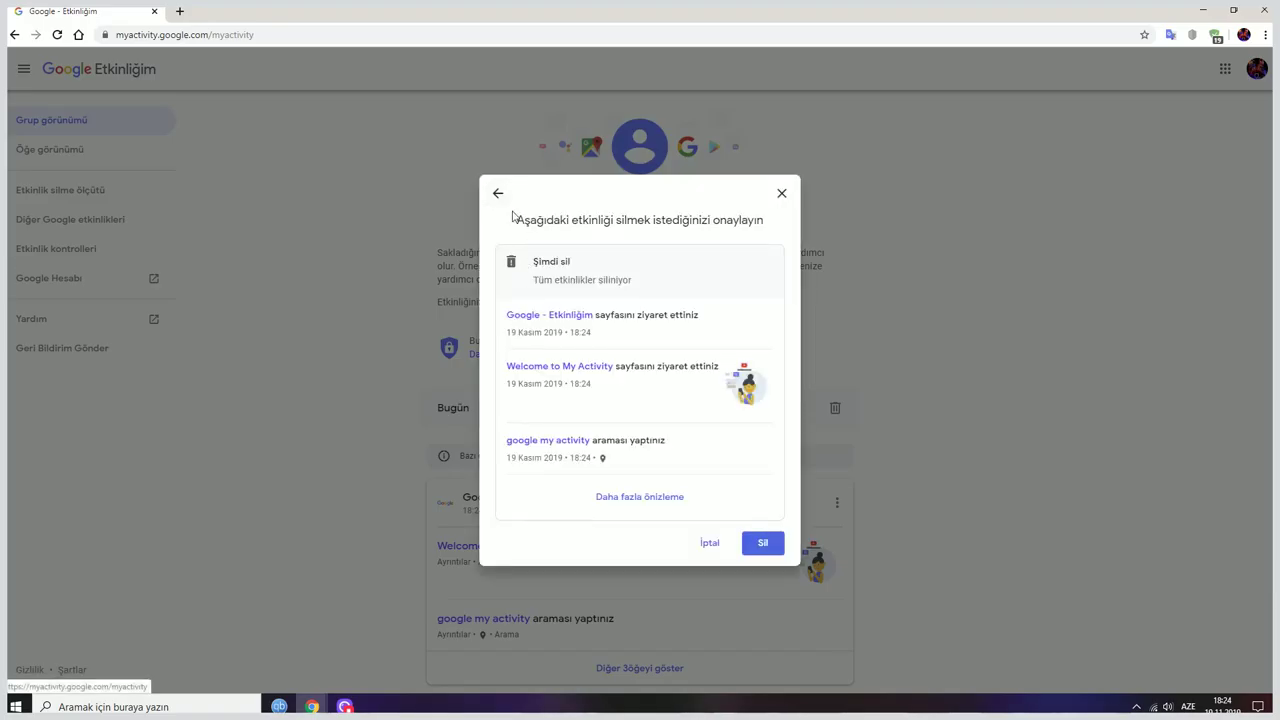
{"action": "left_click", "coordinate": [494, 192]}
{"action": "left_click", "coordinate": [553, 344]}
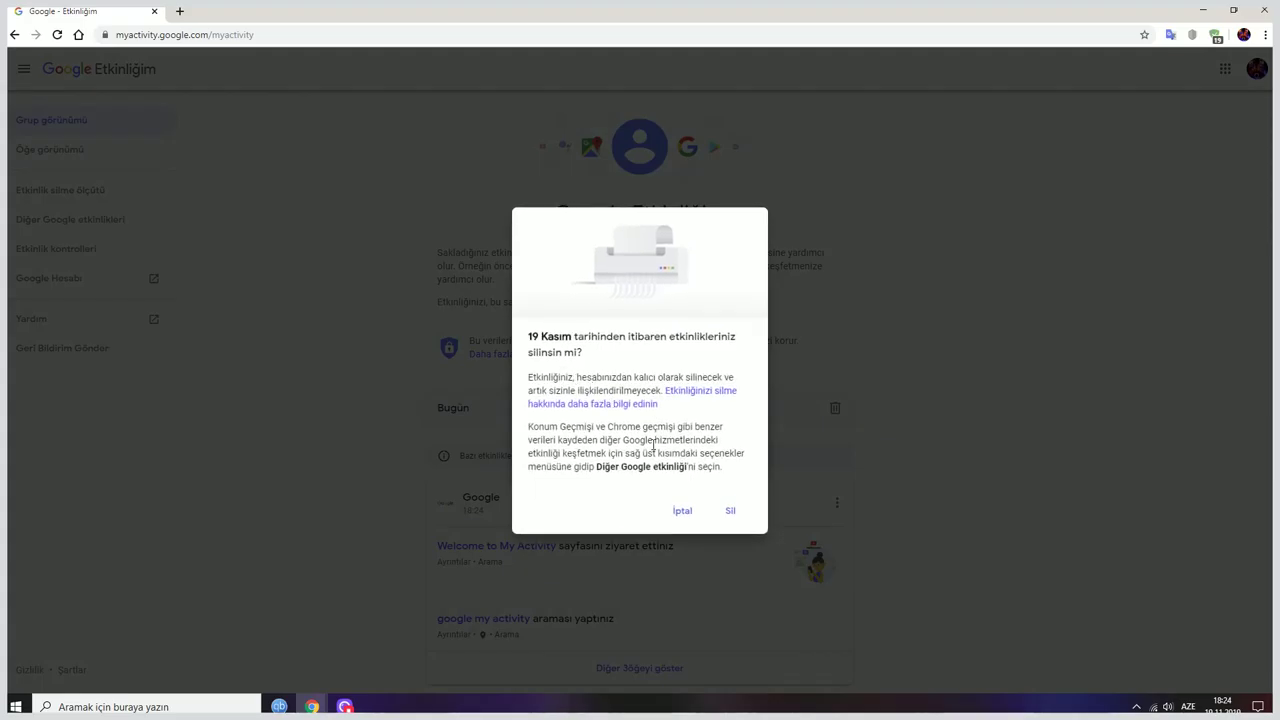
{"action": "left_click", "coordinate": [681, 512]}
- Delete all Google activity for all time and dismiss the completion notice
{"action": "left_click", "coordinate": [628, 409]}
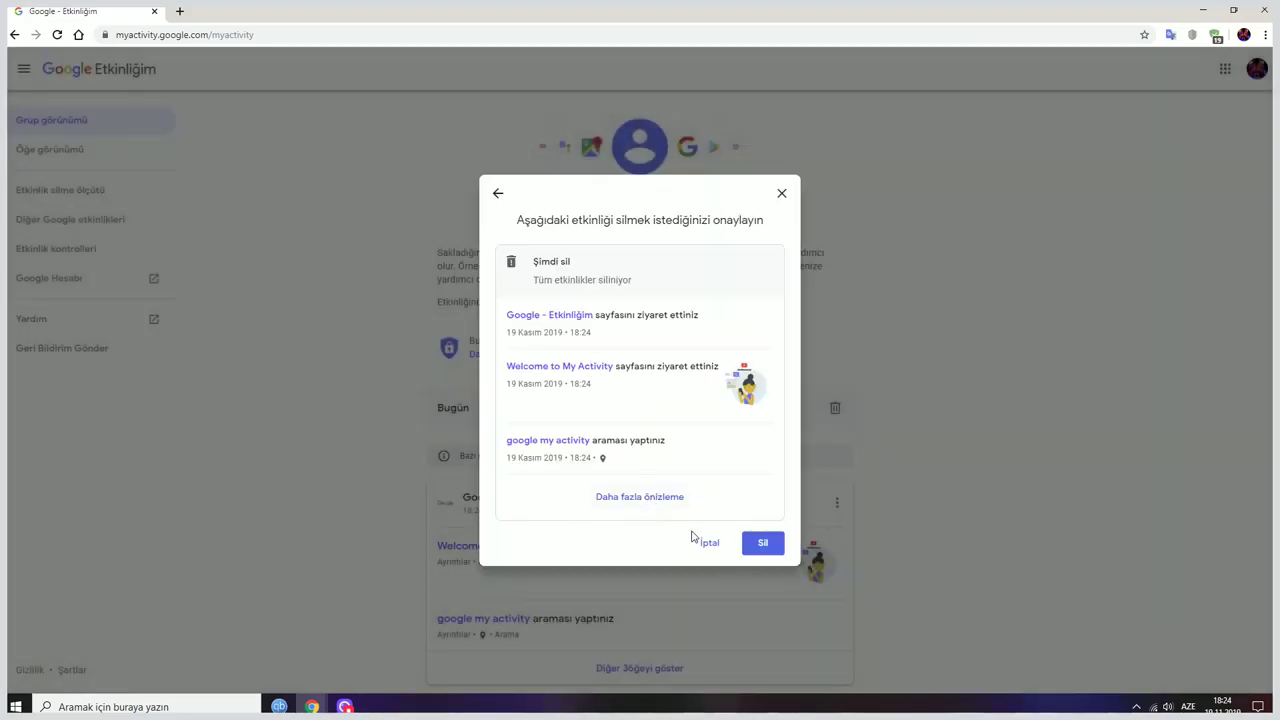
{"action": "left_click", "coordinate": [762, 543]}
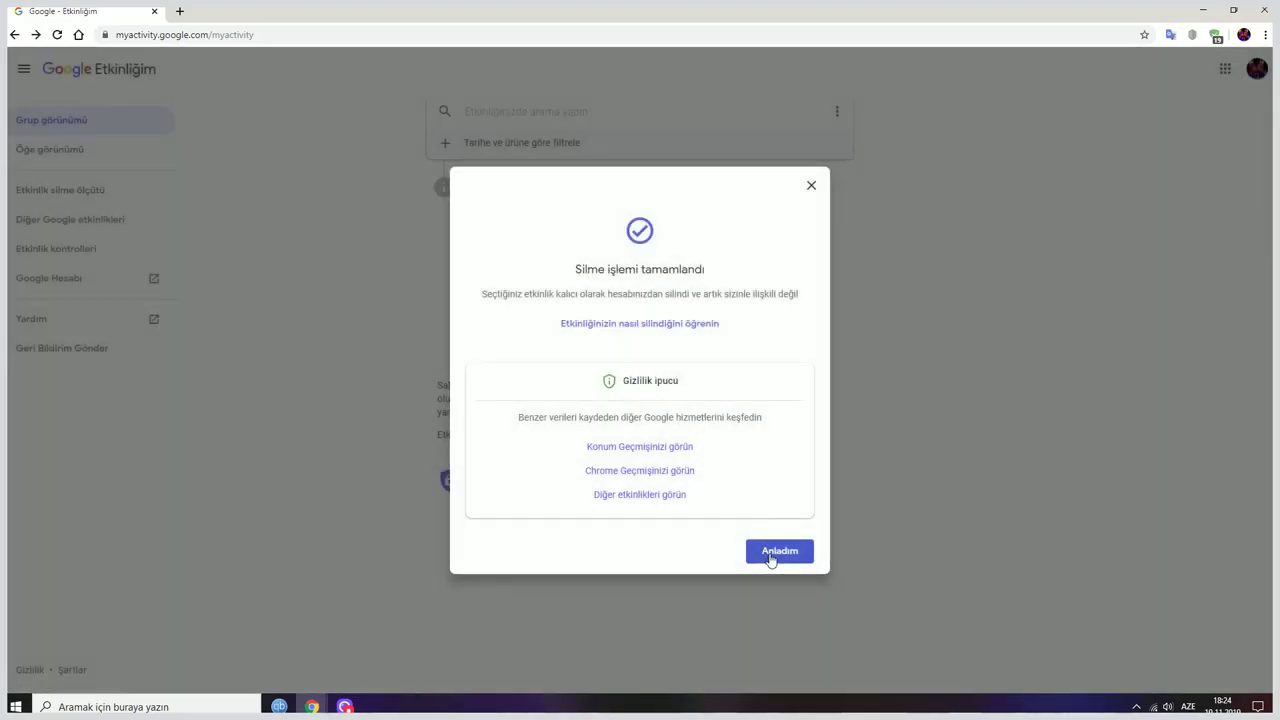
{"action": "left_click", "coordinate": [771, 558]}
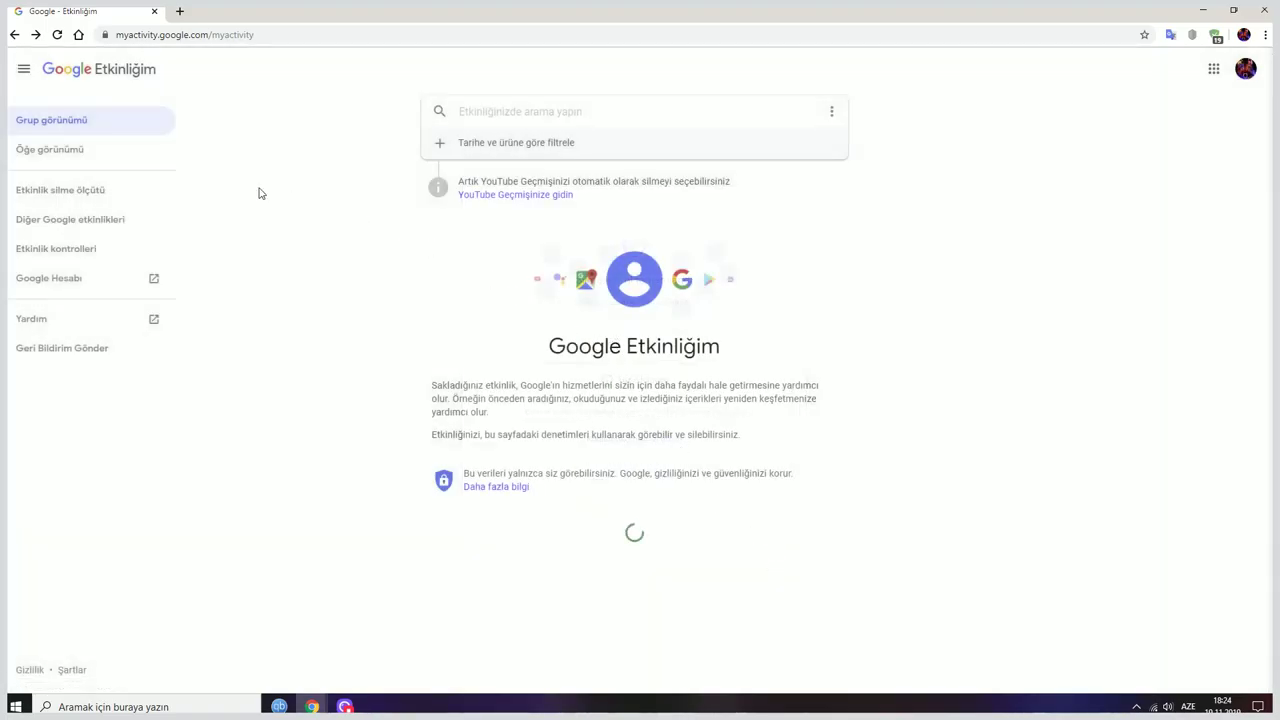
- Reopen the activity deletion options, view the custom date range form and return to the time period choices
{"action": "left_click", "coordinate": [29, 194]}
{"action": "left_click", "coordinate": [555, 437]}
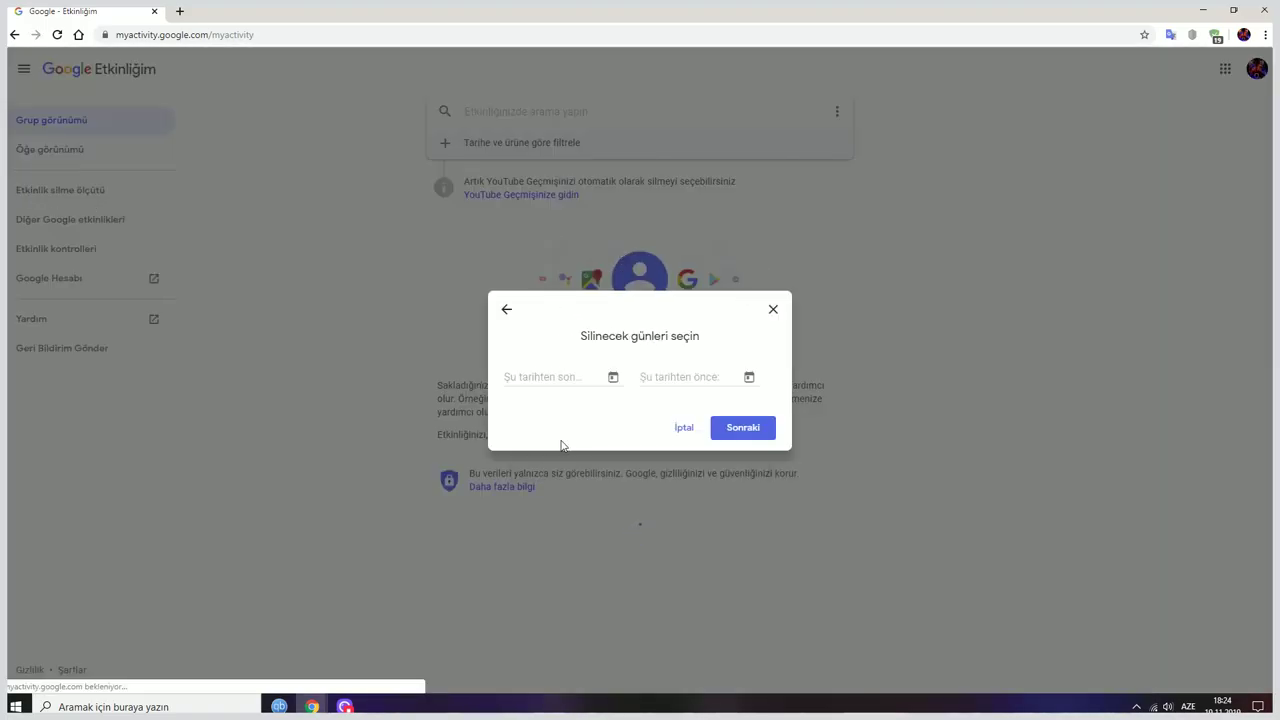
{"action": "left_click", "coordinate": [506, 309]}
- Check today's entries in Chrome's browsing history, return to Google My Activity and close the history tab
{"action": "key", "text": "ctrl+h"}
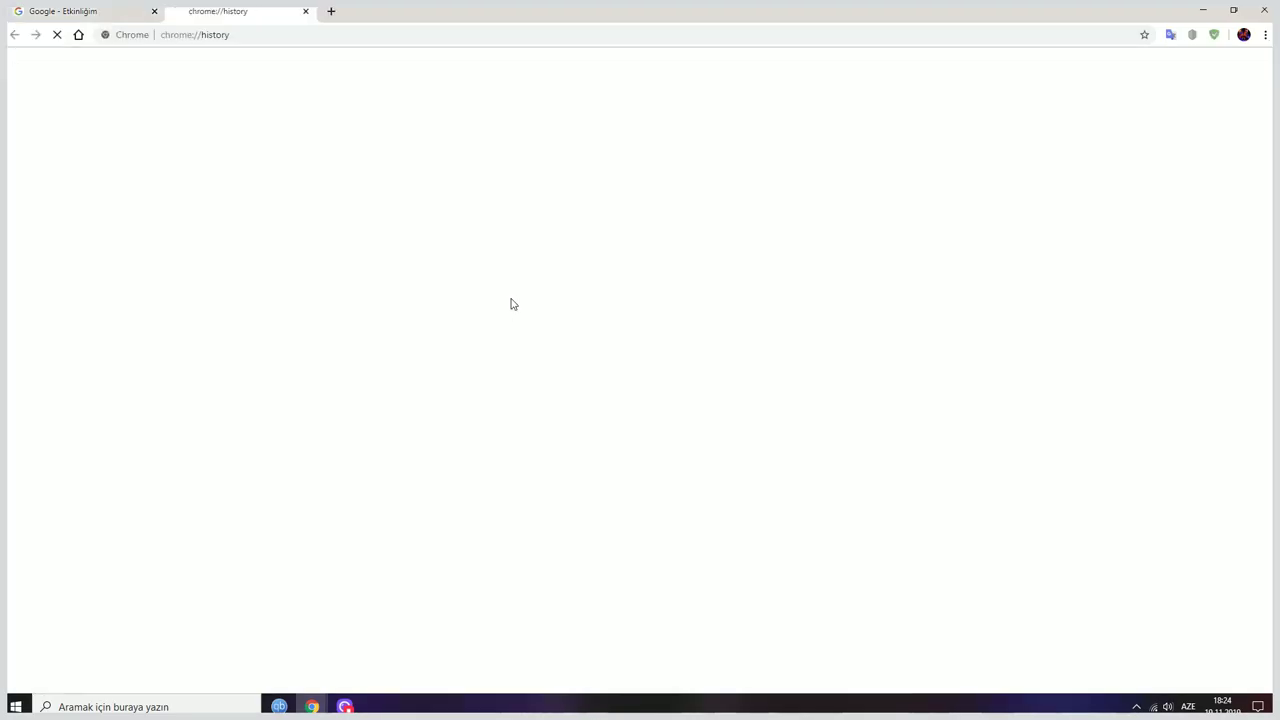
{"action": "scroll", "coordinate": [620, 366], "scroll_direction": "down", "scroll_amount": 5}
{"action": "scroll", "coordinate": [457, 331], "scroll_direction": "up", "scroll_amount": 5}
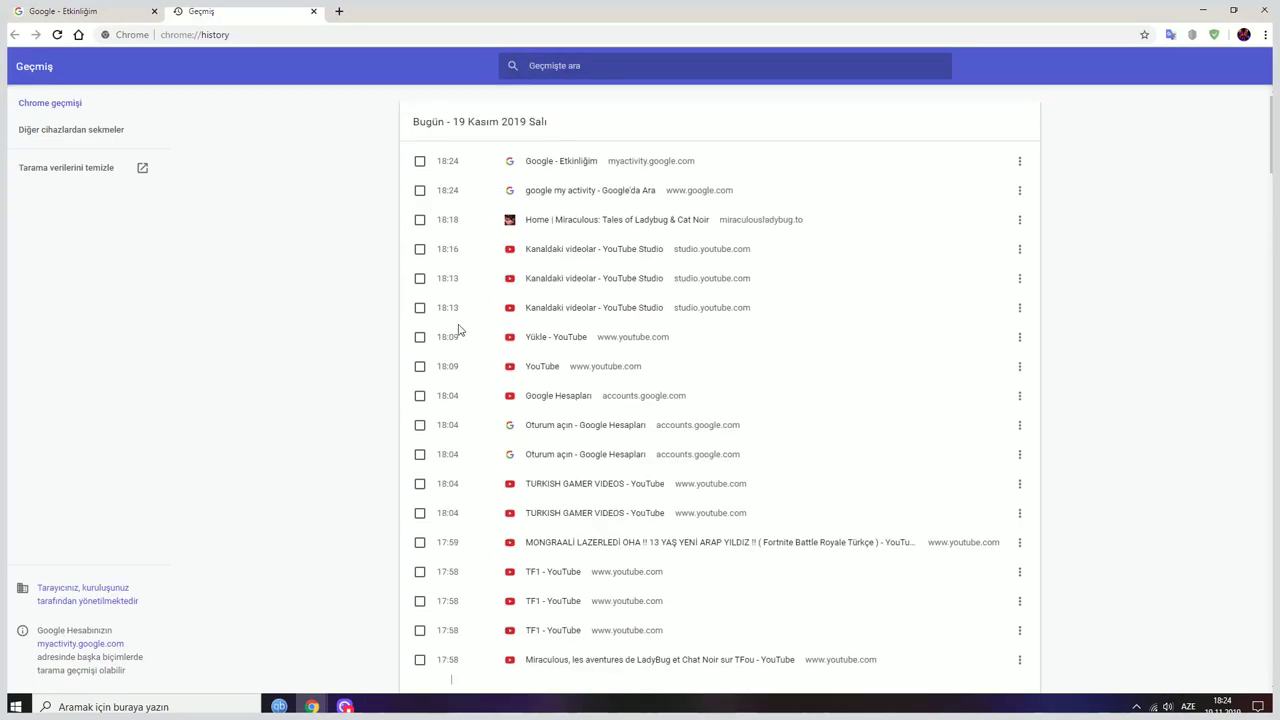
{"action": "left_click", "coordinate": [50, 11]}
{"action": "left_click", "coordinate": [313, 11]}
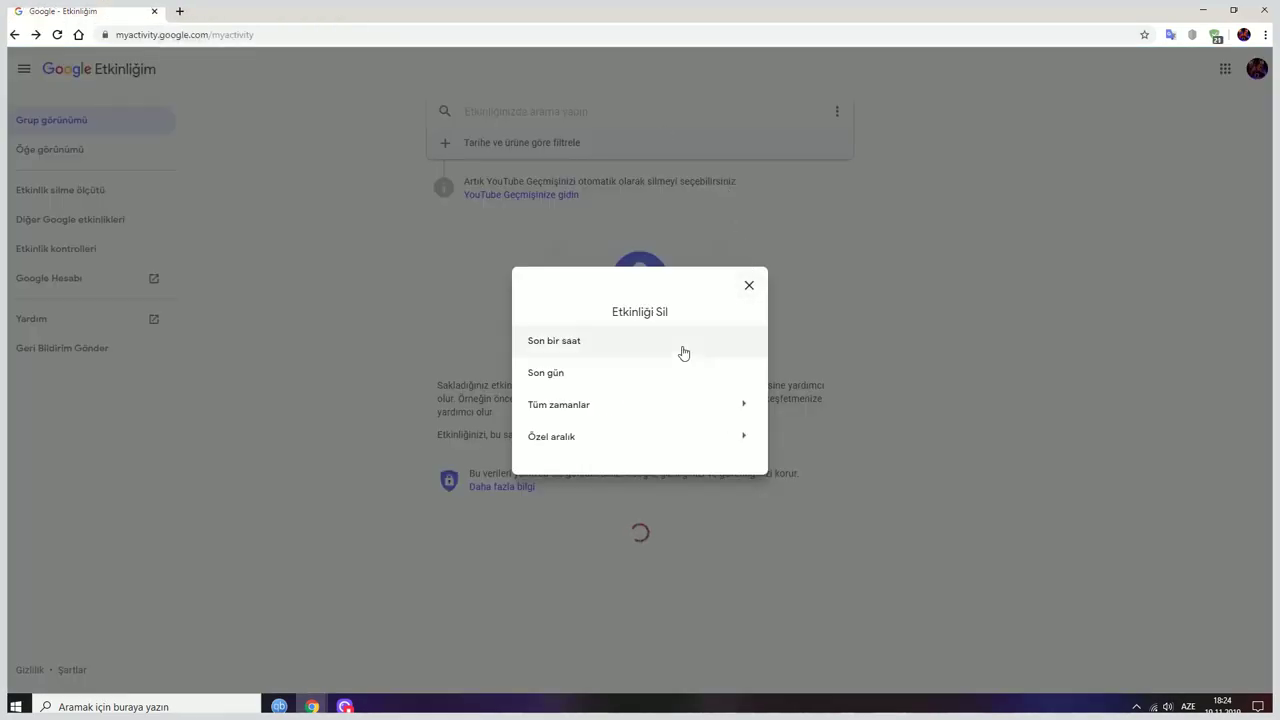
- Delete the Google activity recorded over the last day
{"action": "left_click", "coordinate": [613, 378]}
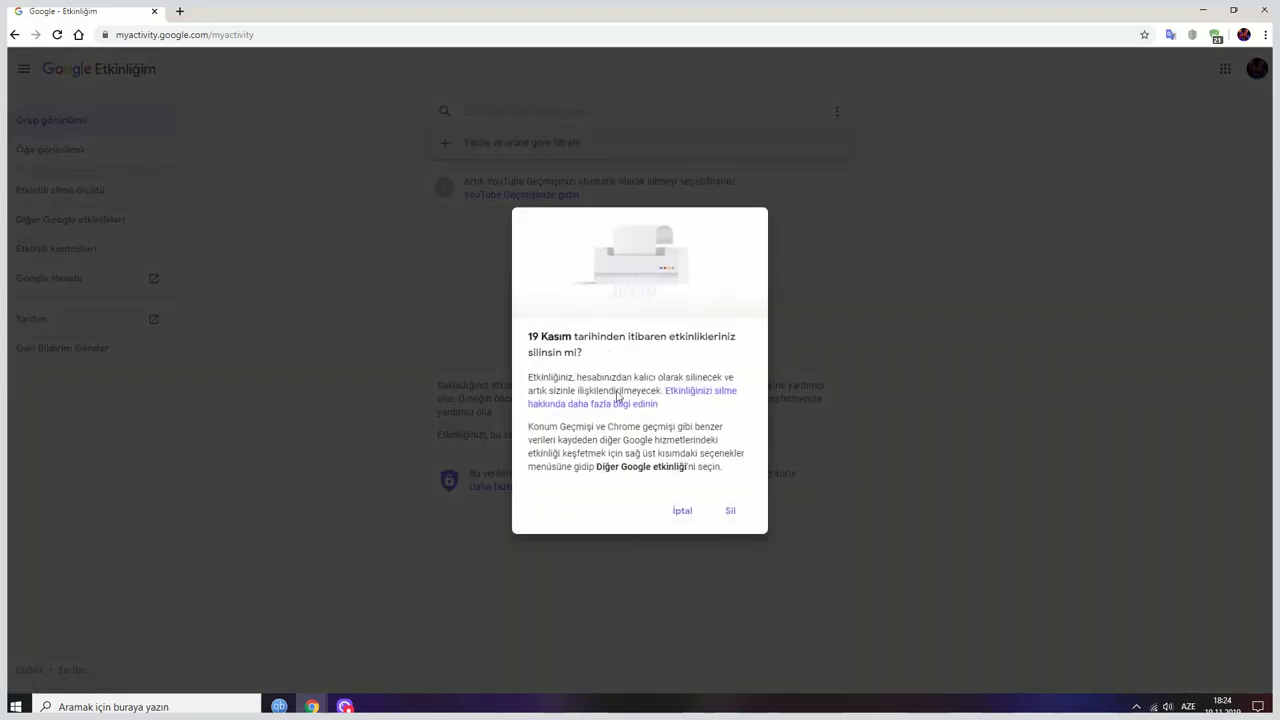
{"action": "left_click", "coordinate": [728, 512]}
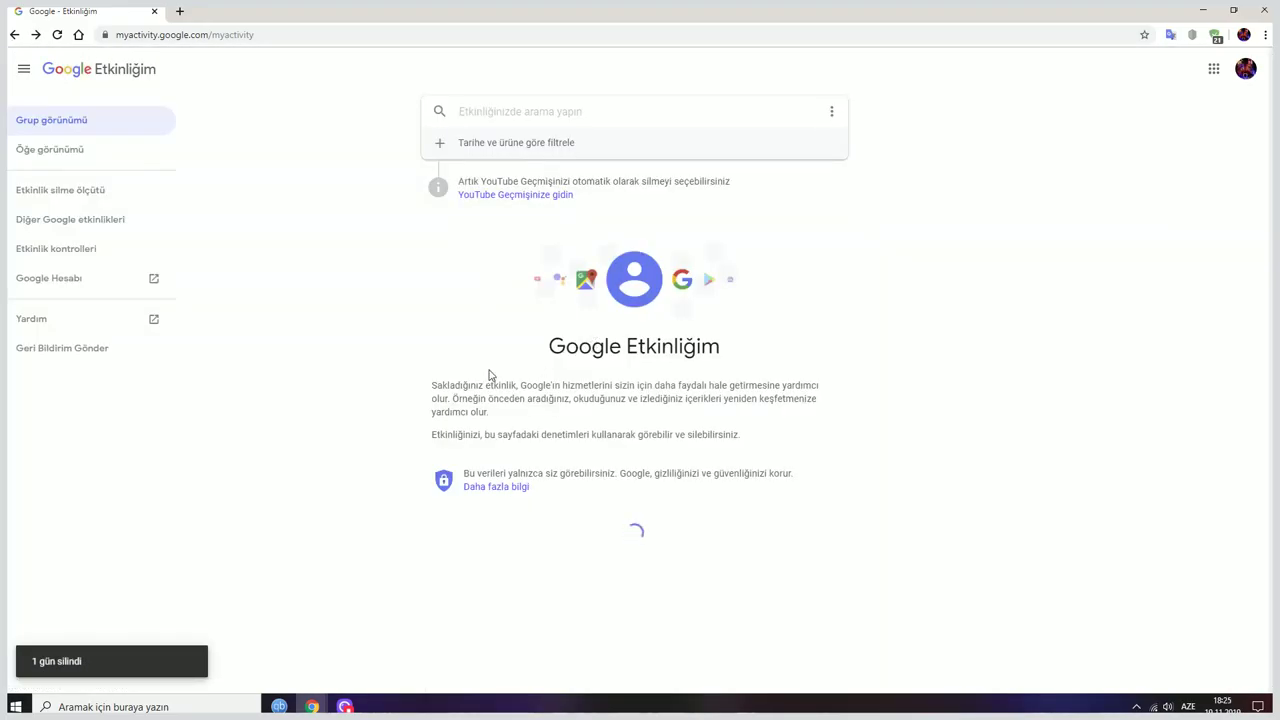
{"action": "left_click_drag", "start_coordinate": [44, 199], "coordinate": [126, 220]}
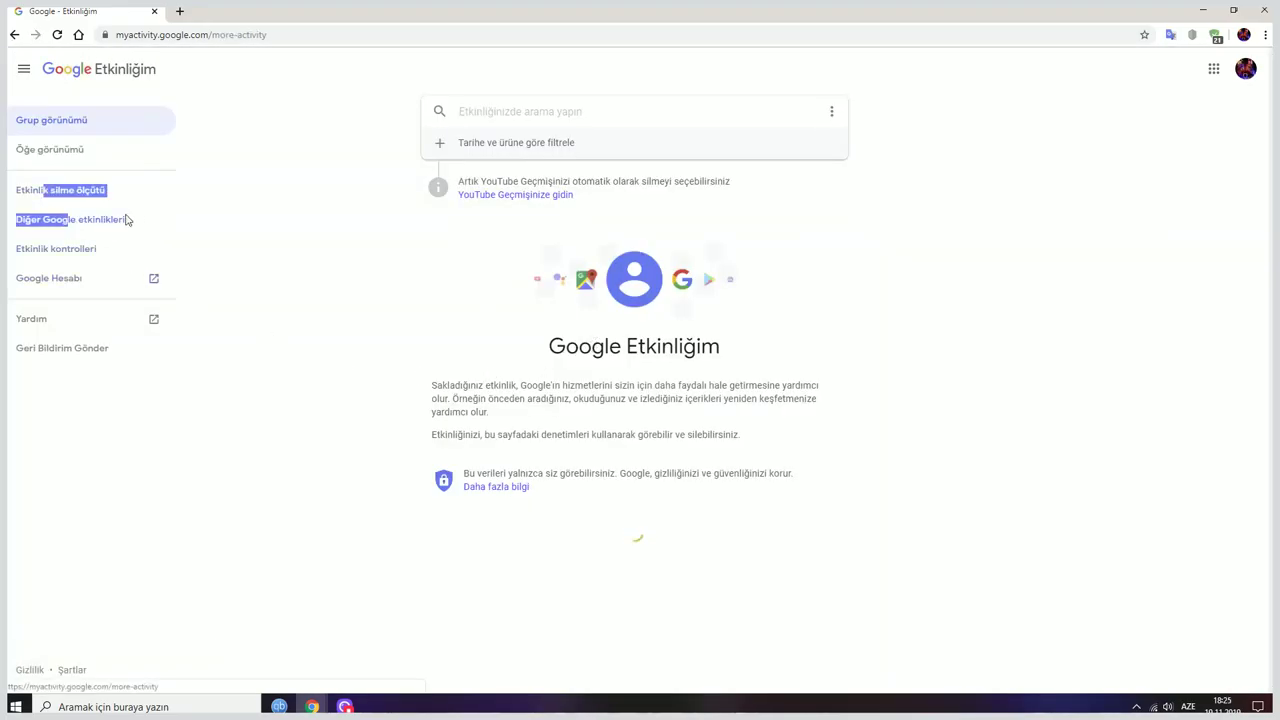
- Open the other Google activity page, try to manage Location History and close its tab
{"action": "left_click", "coordinate": [115, 221]}
{"action": "scroll", "coordinate": [451, 256], "scroll_direction": "down", "scroll_amount": 2}
{"action": "scroll", "coordinate": [490, 262], "scroll_direction": "down", "scroll_amount": 1}
{"action": "scroll", "coordinate": [518, 300], "scroll_direction": "up", "scroll_amount": 3}
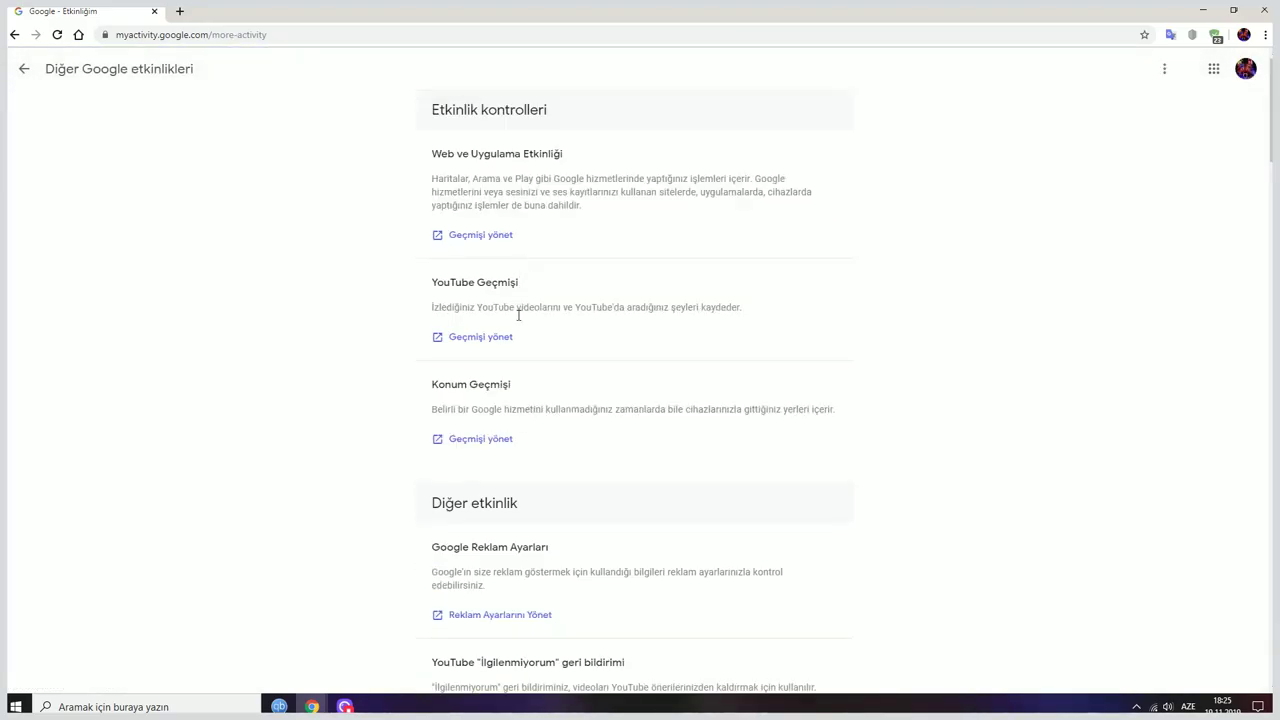
{"action": "left_click", "coordinate": [486, 437]}
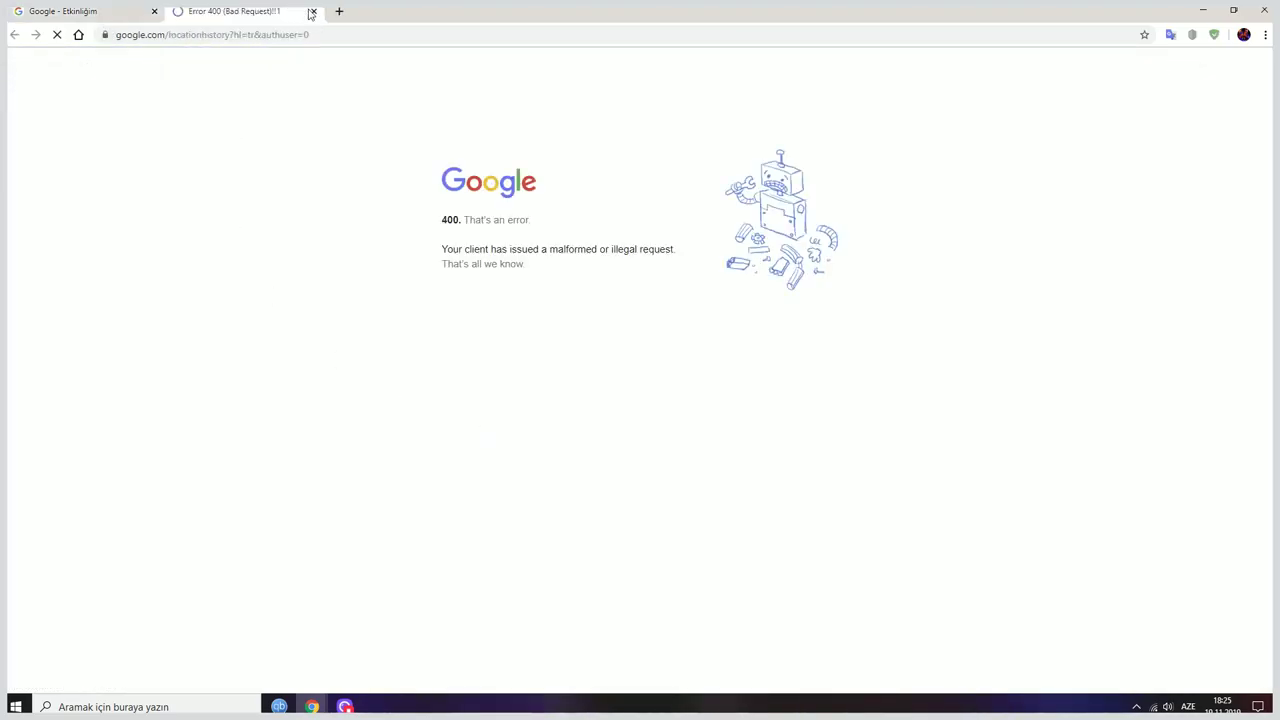
{"action": "key", "text": "ctrl+w"}
- Open YouTube History management and go to its activity control settings
{"action": "left_click", "coordinate": [481, 338]}
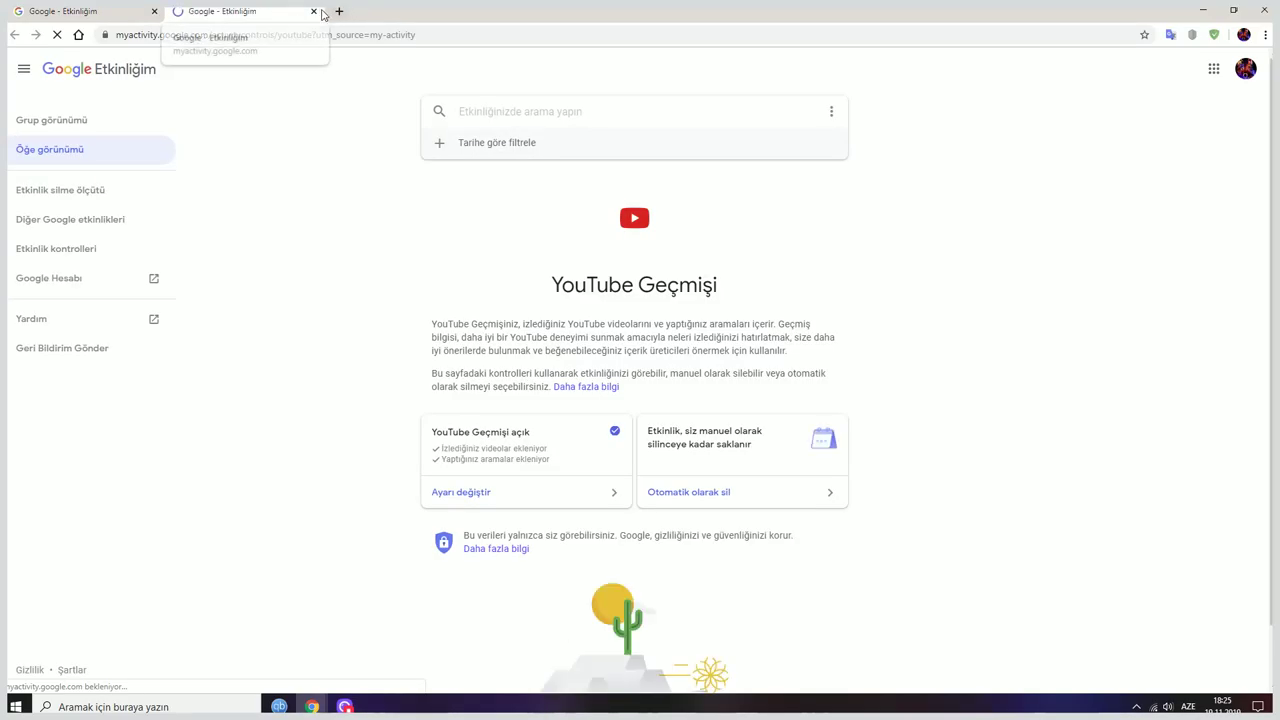
{"action": "scroll", "coordinate": [475, 247], "scroll_direction": "down", "scroll_amount": 1}
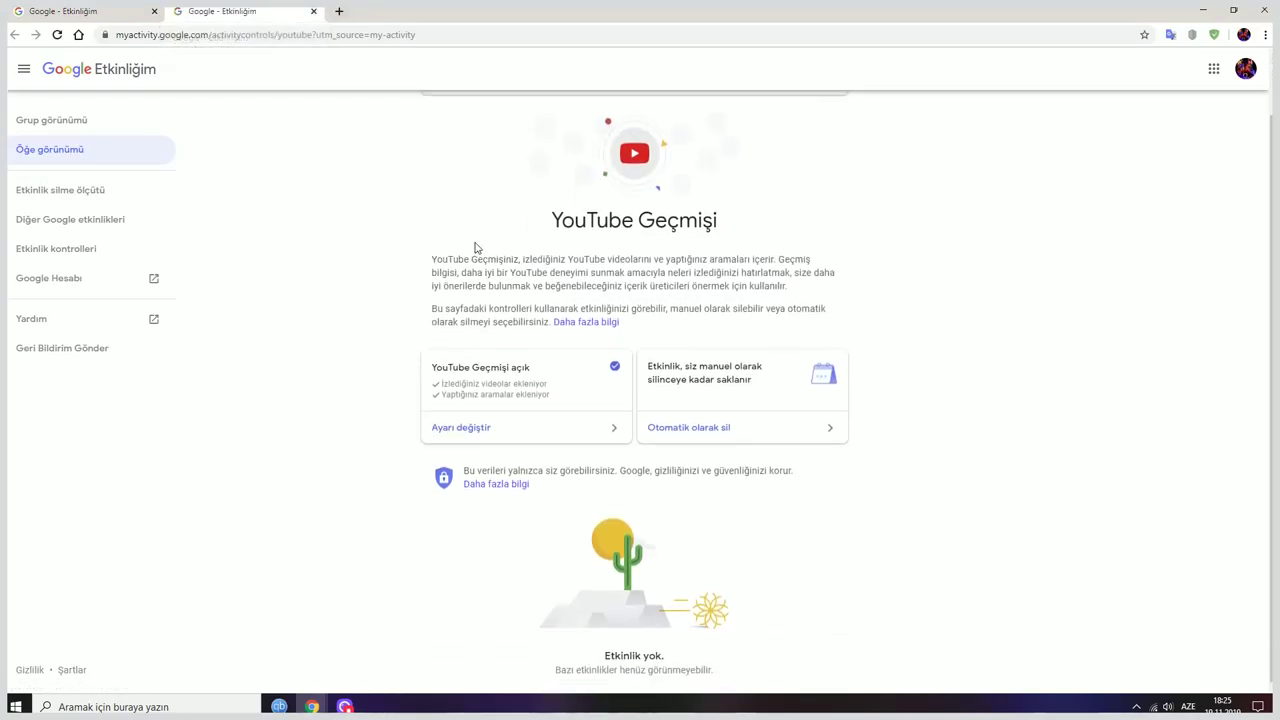
{"action": "left_click", "coordinate": [514, 437]}
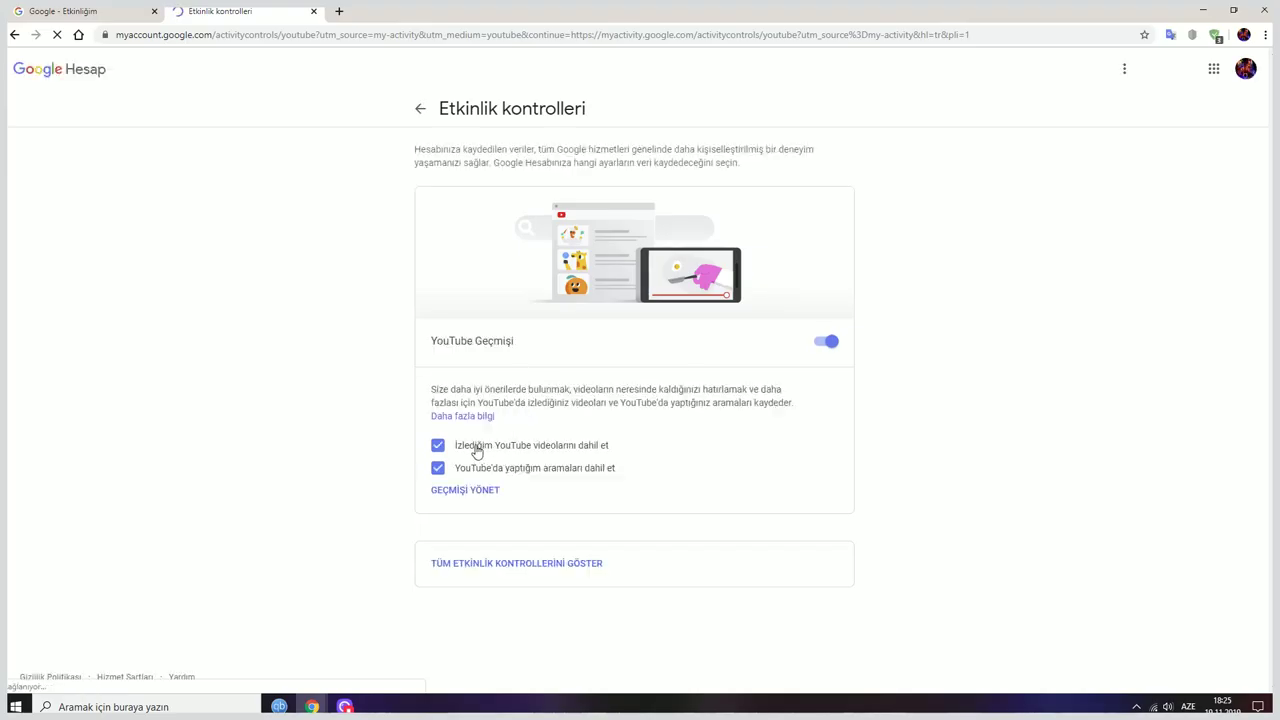
- Exclude both YouTube searches and watched videos from YouTube History, pausing each one
{"action": "left_click", "coordinate": [448, 450]}
{"action": "left_click", "coordinate": [452, 463]}
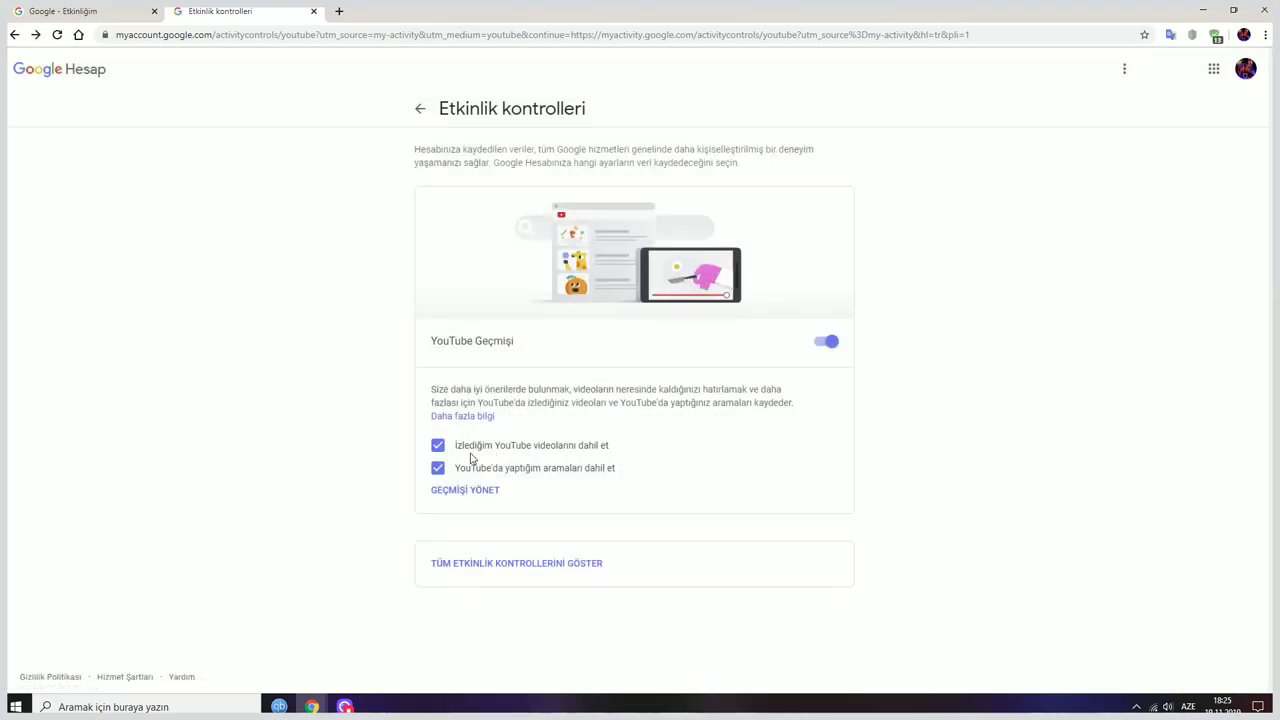
{"action": "left_click", "coordinate": [437, 467]}
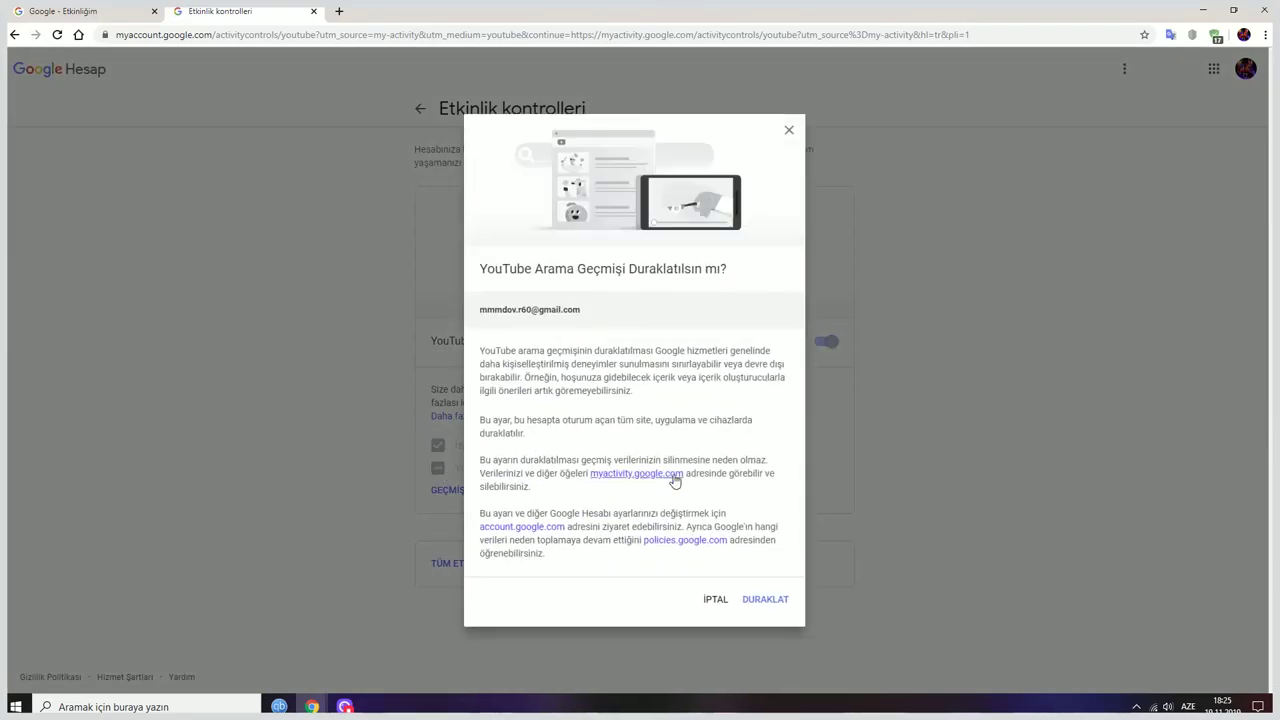
{"action": "left_click", "coordinate": [755, 604]}
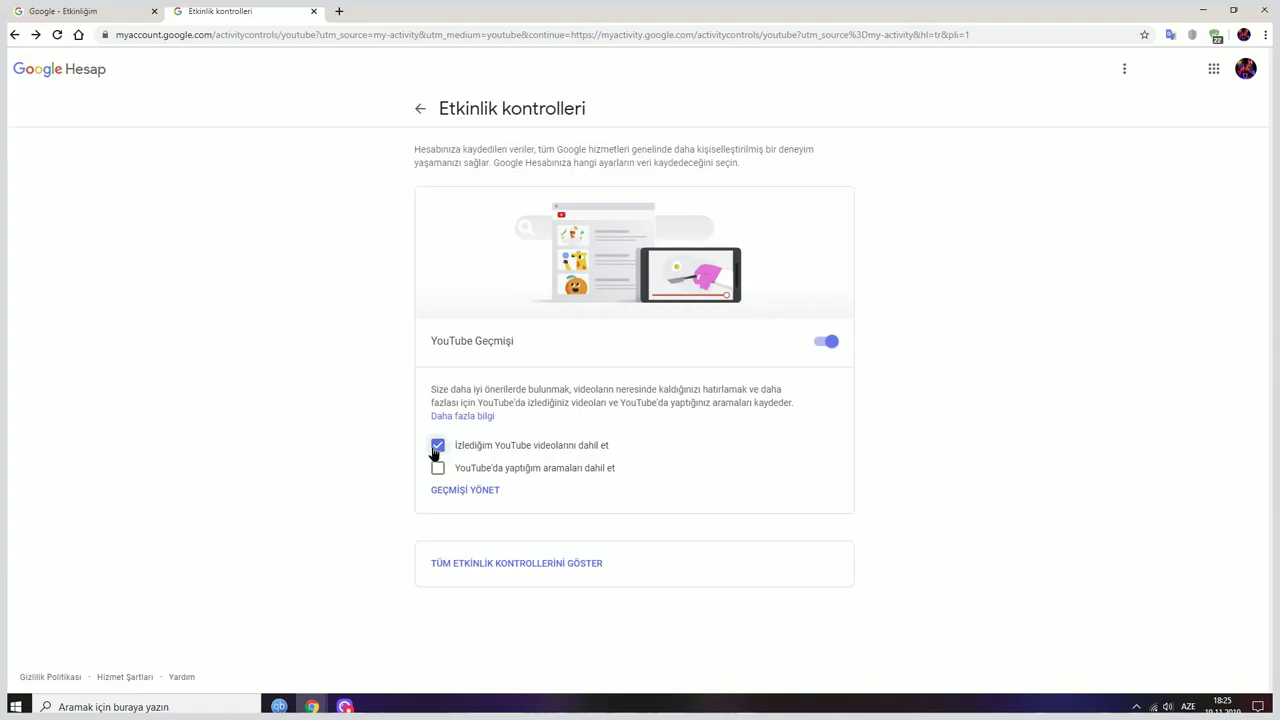
{"action": "left_click", "coordinate": [437, 445]}
{"action": "left_click", "coordinate": [765, 601]}
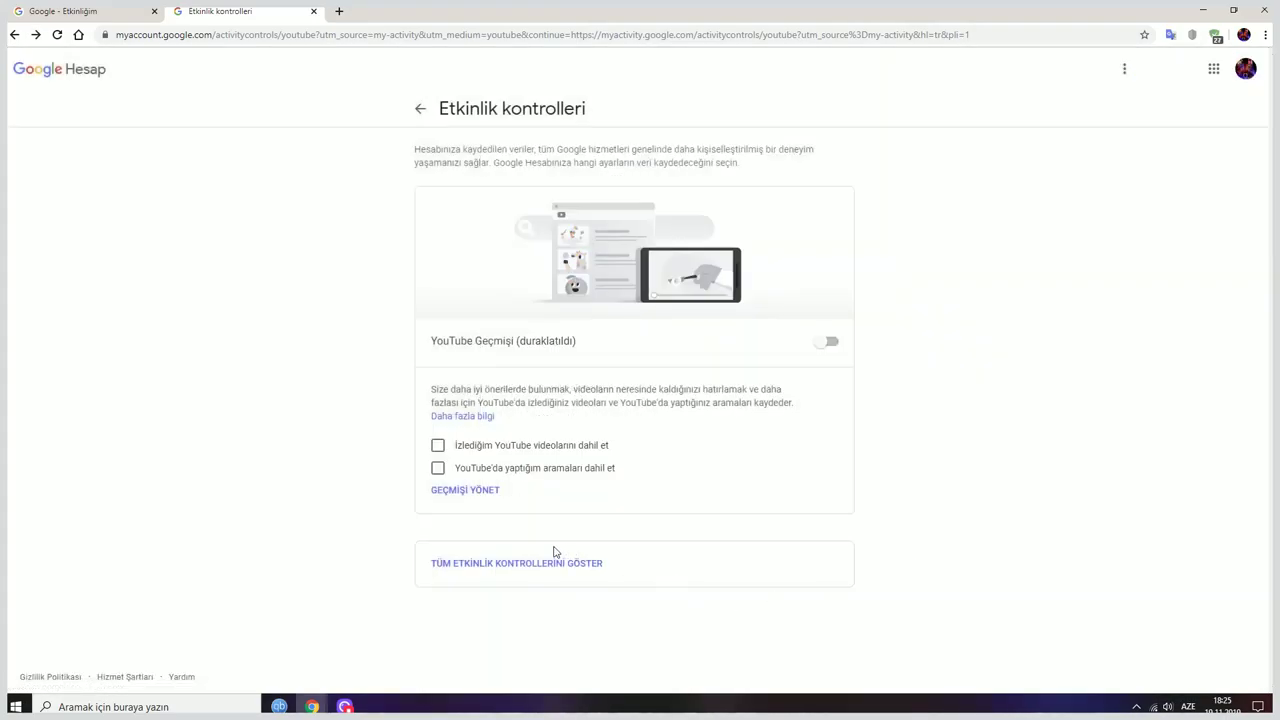
- Show all of the account's activity controls and look over the Web and App Activity, Location History and YouTube History sections
{"action": "left_click", "coordinate": [558, 566]}
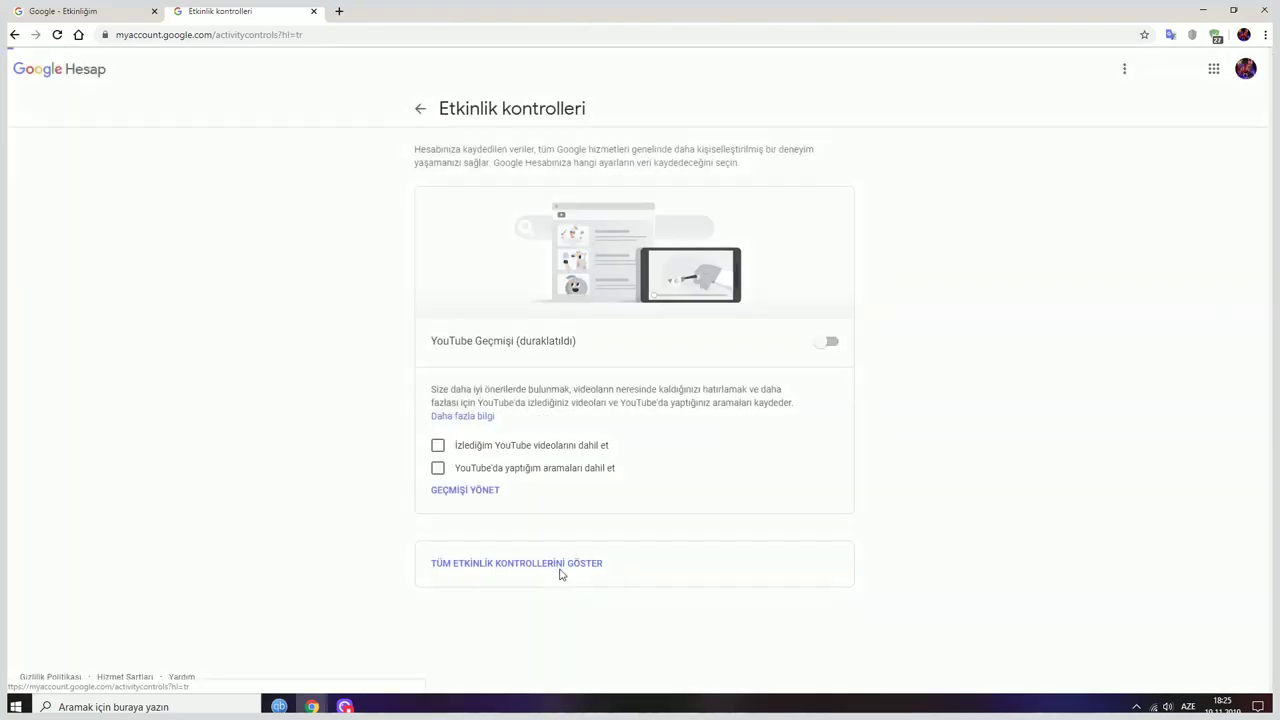
{"action": "scroll", "coordinate": [620, 480], "scroll_direction": "down", "scroll_amount": 3}
{"action": "scroll", "coordinate": [615, 455], "scroll_direction": "up", "scroll_amount": 2}
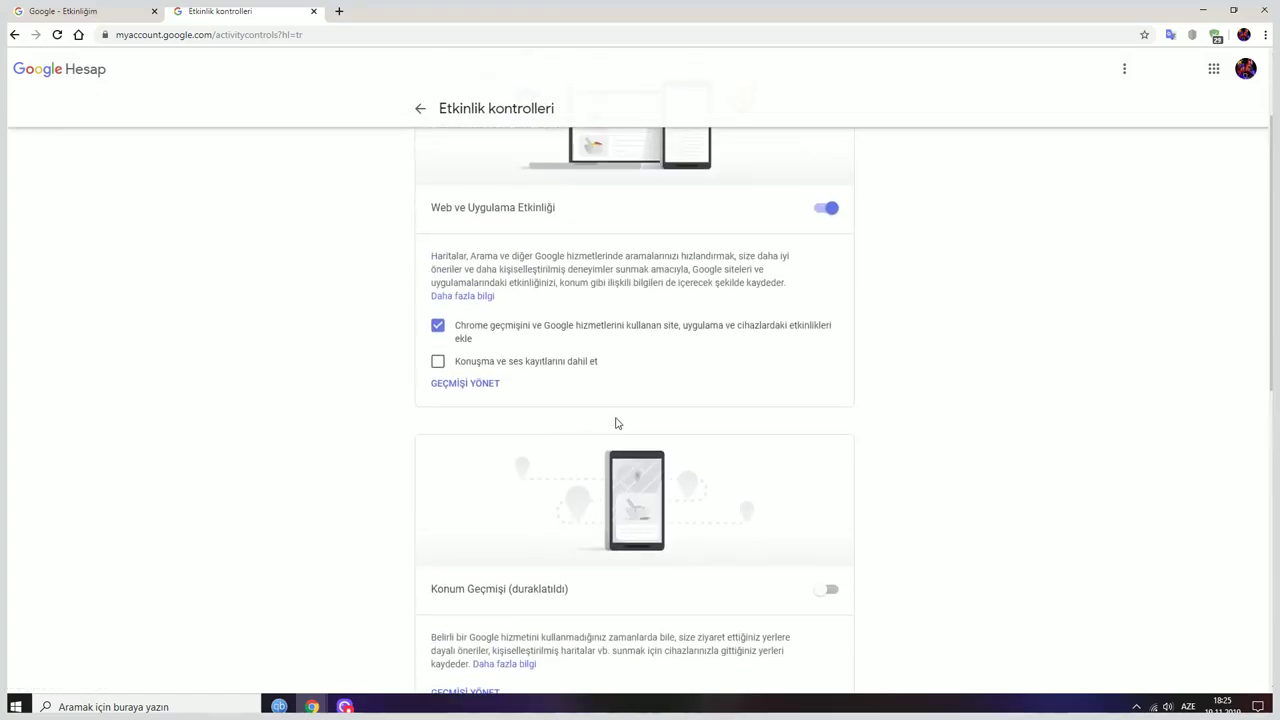
{"action": "scroll", "coordinate": [954, 354], "scroll_direction": "up", "scroll_amount": 2}
{"action": "scroll", "coordinate": [908, 369], "scroll_direction": "down", "scroll_amount": 5}
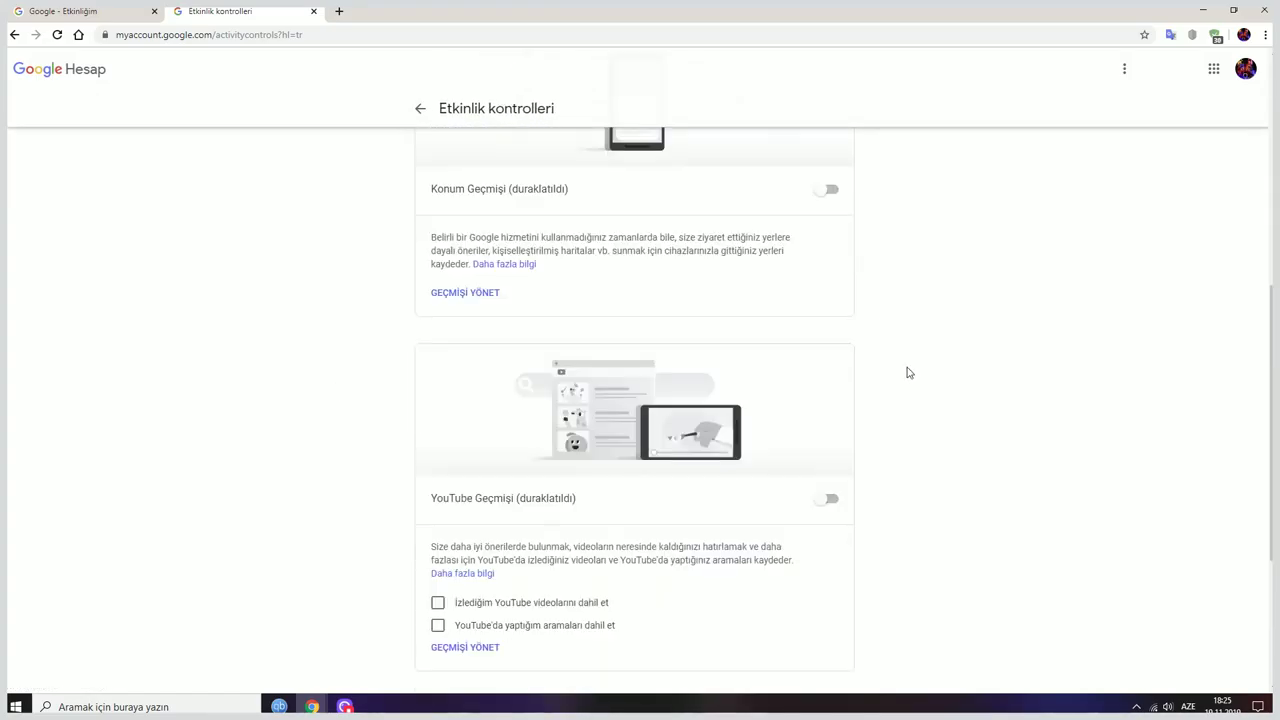
{"action": "scroll", "coordinate": [715, 503], "scroll_direction": "down", "scroll_amount": 3}
- Turn YouTube History back on in the activity controls
{"action": "left_click", "coordinate": [826, 215]}
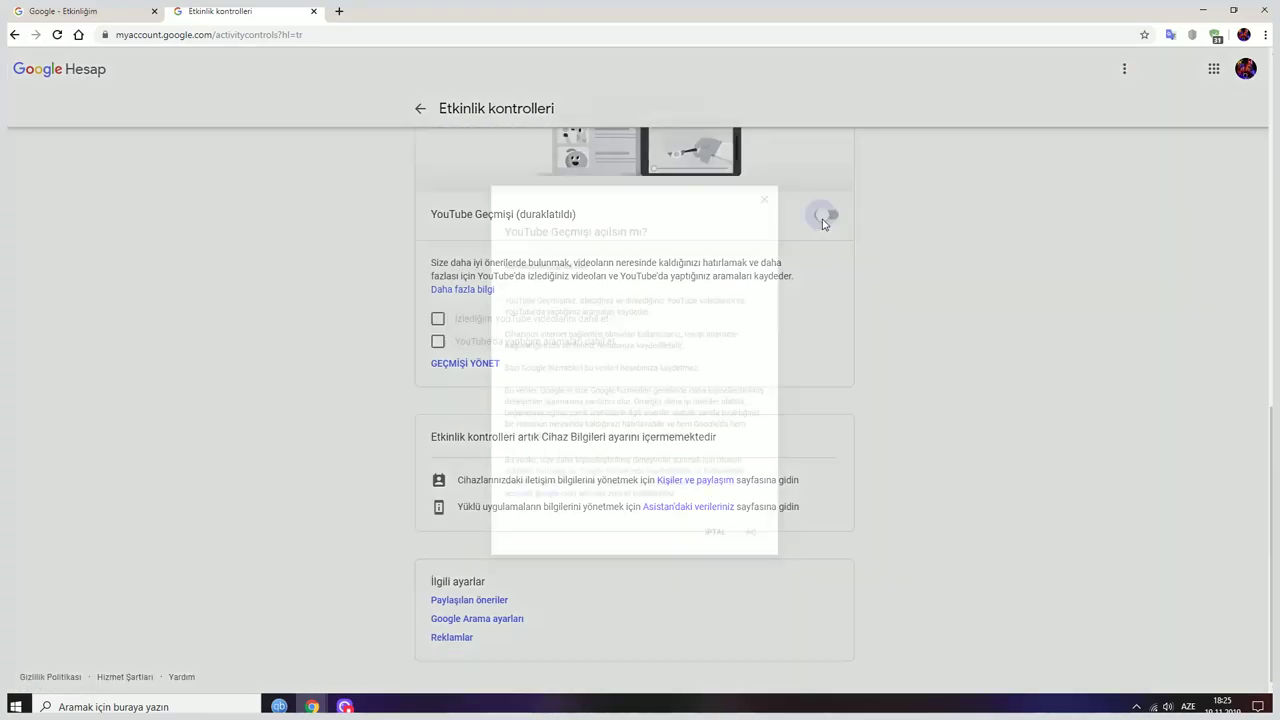
{"action": "left_click", "coordinate": [768, 603]}
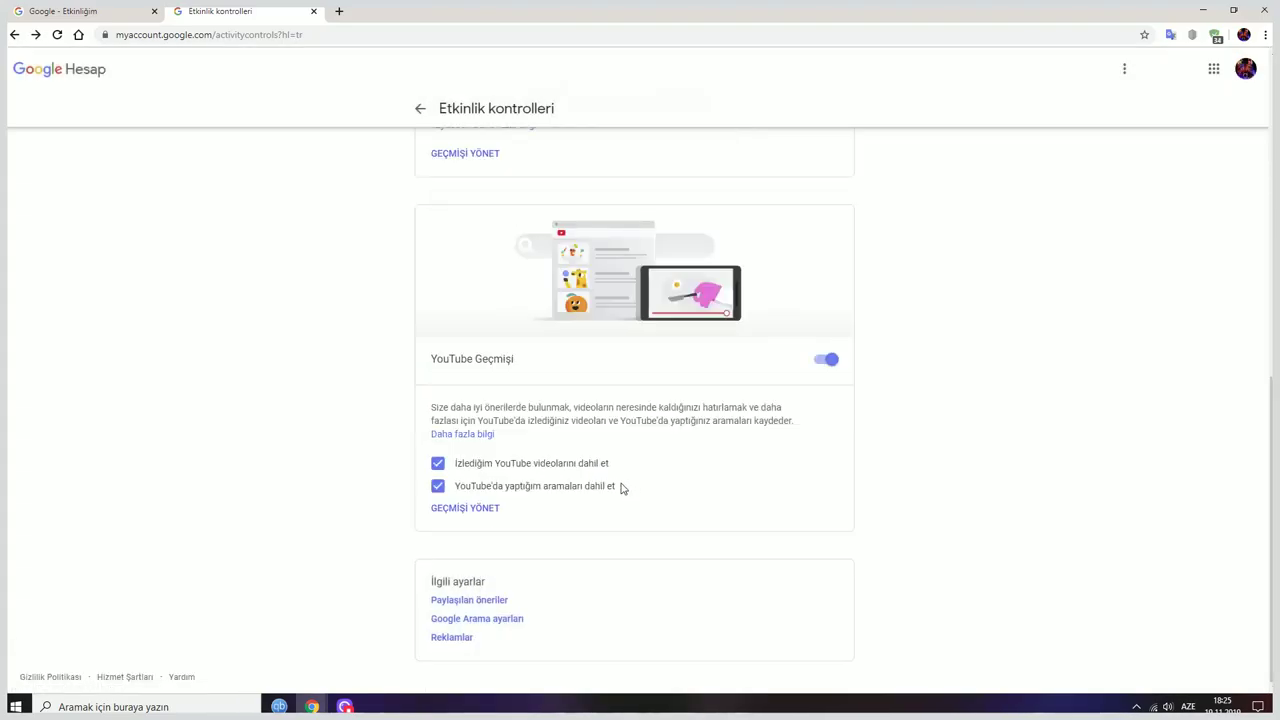
{"action": "scroll", "coordinate": [586, 509], "scroll_direction": "up", "scroll_amount": 7}
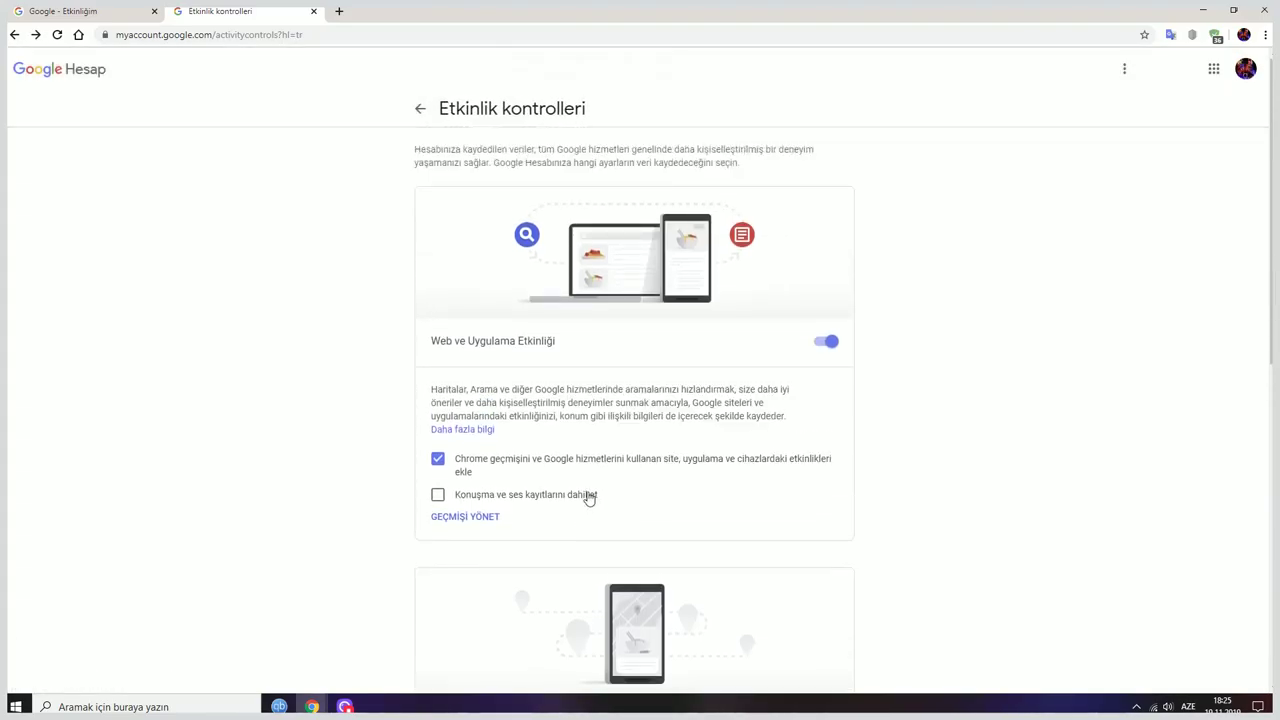
{"action": "scroll", "coordinate": [589, 499], "scroll_direction": "down", "scroll_amount": 7}
- Exclude watched videos and searches from YouTube History again among all activity controls, pausing each one
{"action": "left_click", "coordinate": [438, 464]}
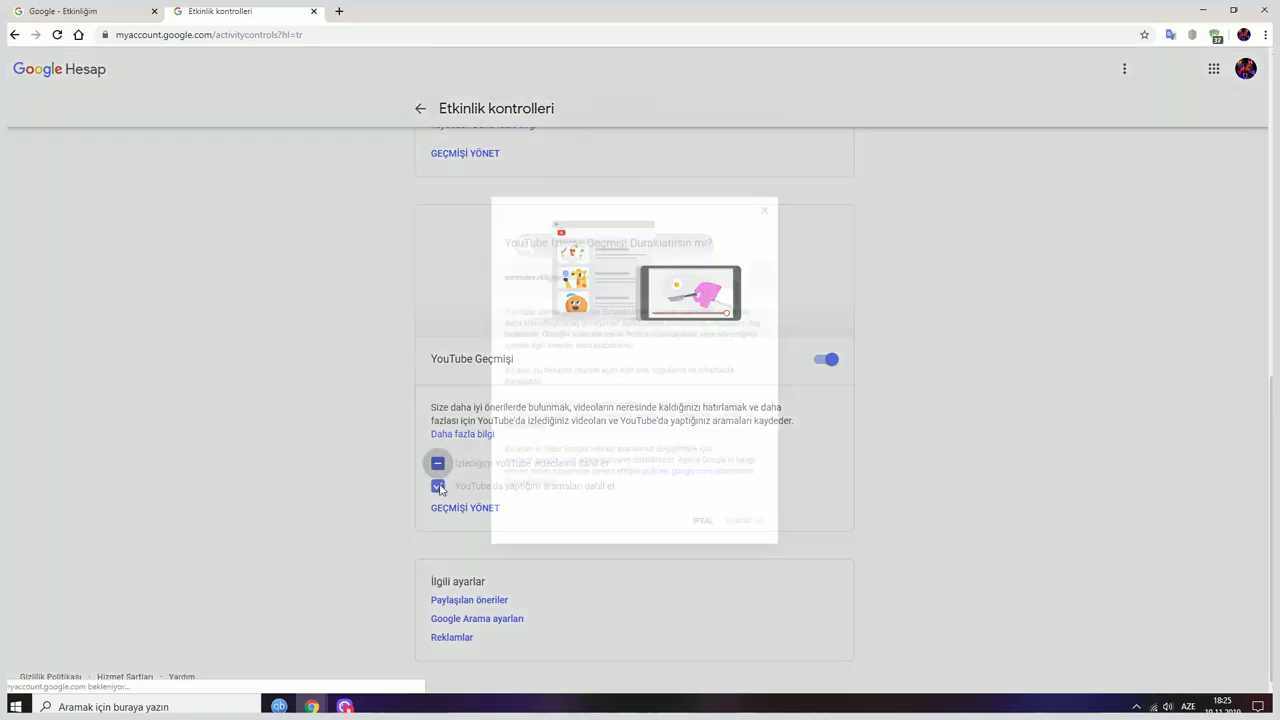
{"action": "left_click", "coordinate": [758, 598]}
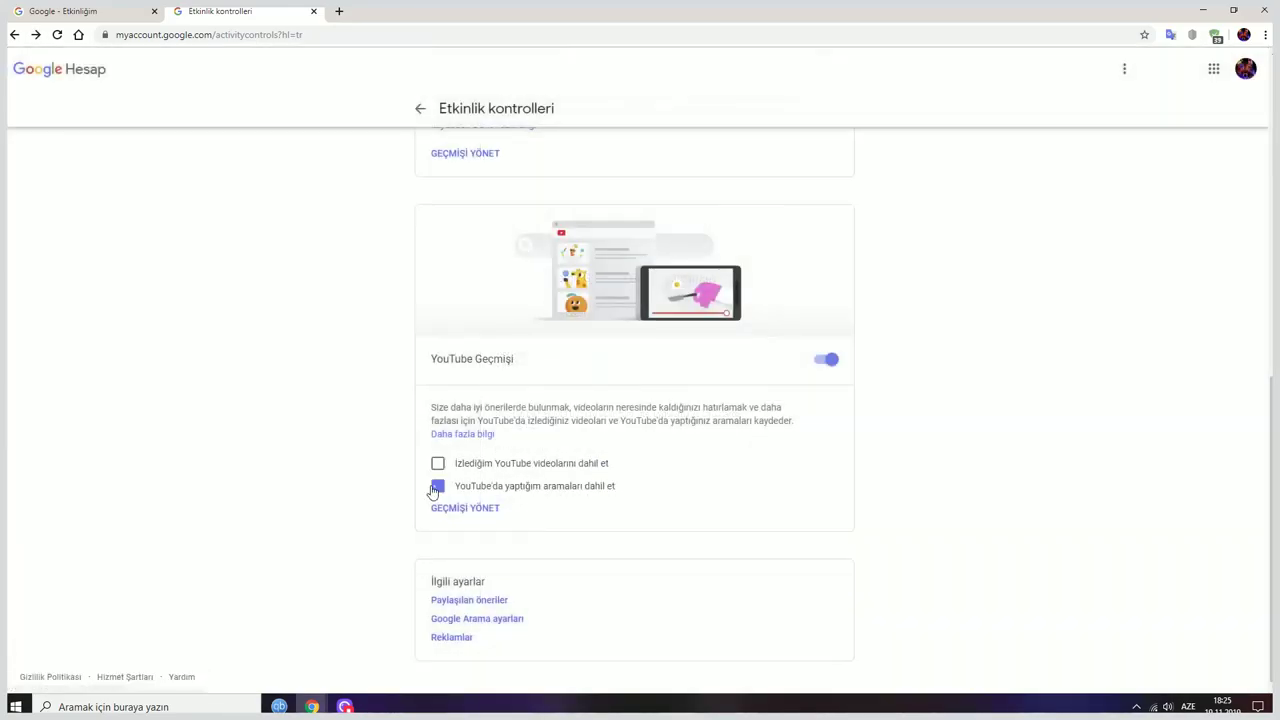
{"action": "left_click", "coordinate": [437, 486]}
{"action": "left_click", "coordinate": [777, 603]}
{"action": "scroll", "coordinate": [473, 216], "scroll_direction": "up", "scroll_amount": 7}
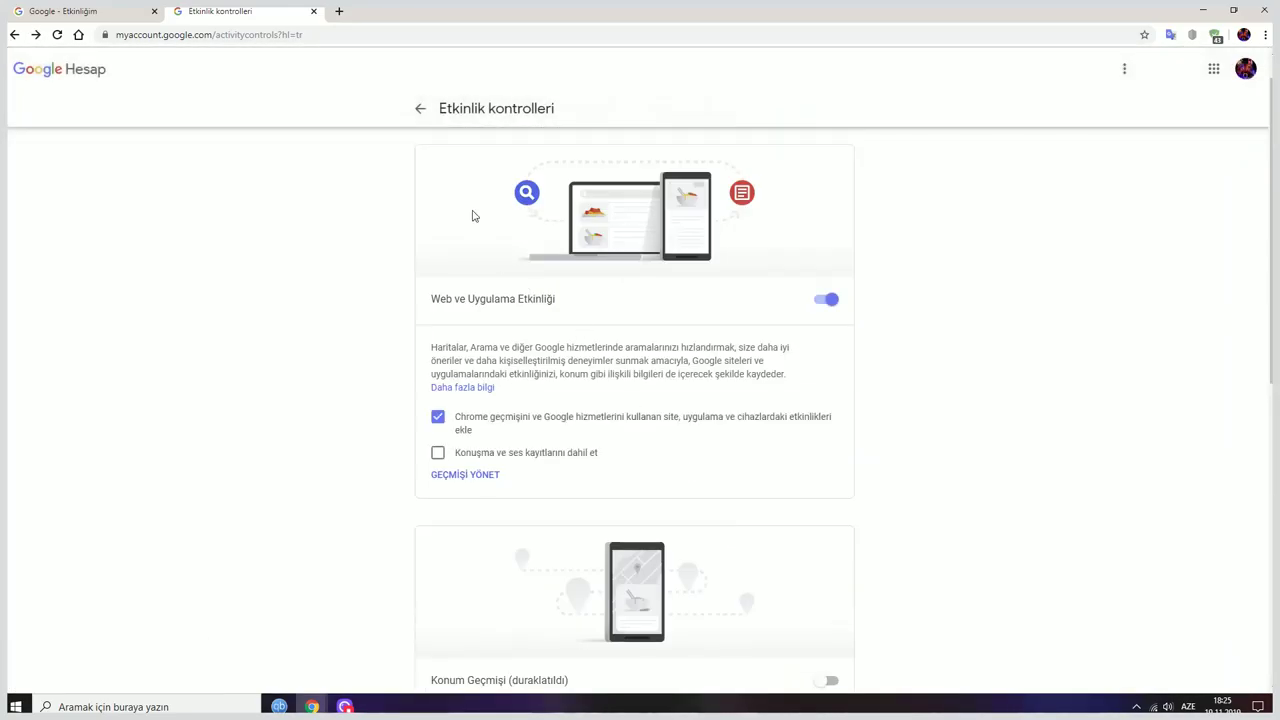
- Leave the activity controls, go to the account's Security page and open the Security Checkup
{"action": "left_click", "coordinate": [419, 108]}
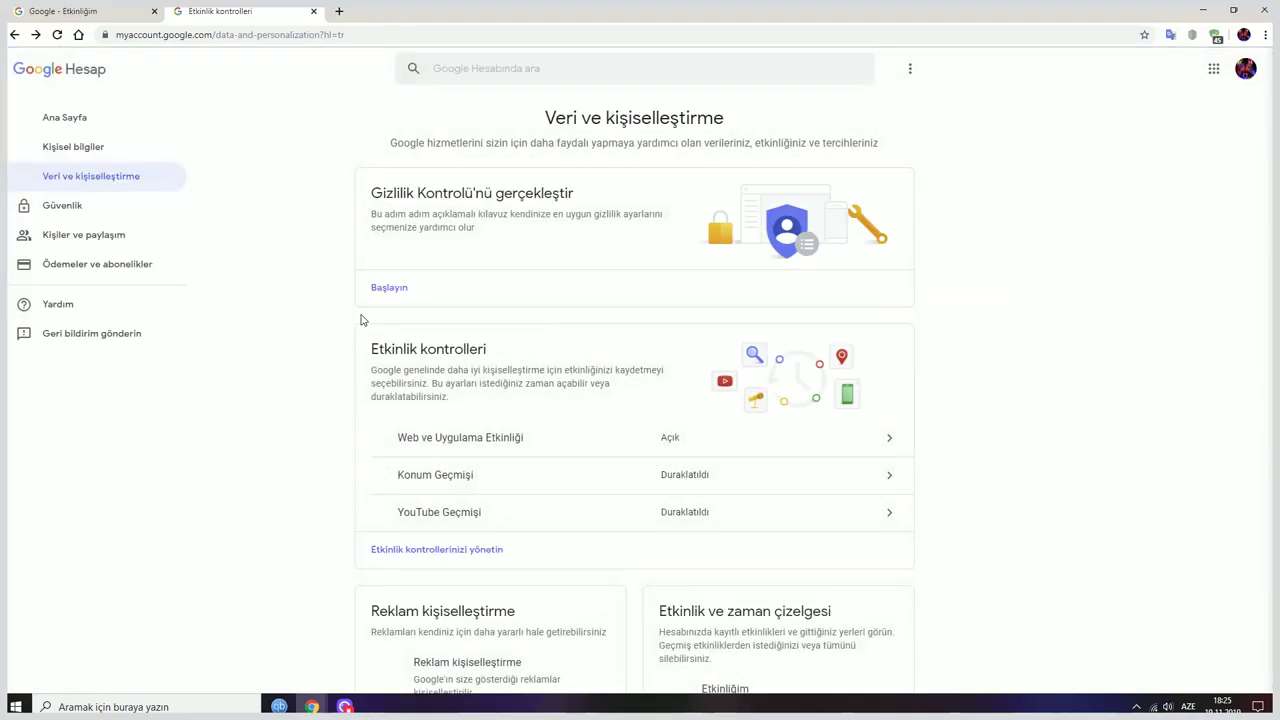
{"action": "left_click", "coordinate": [74, 206]}
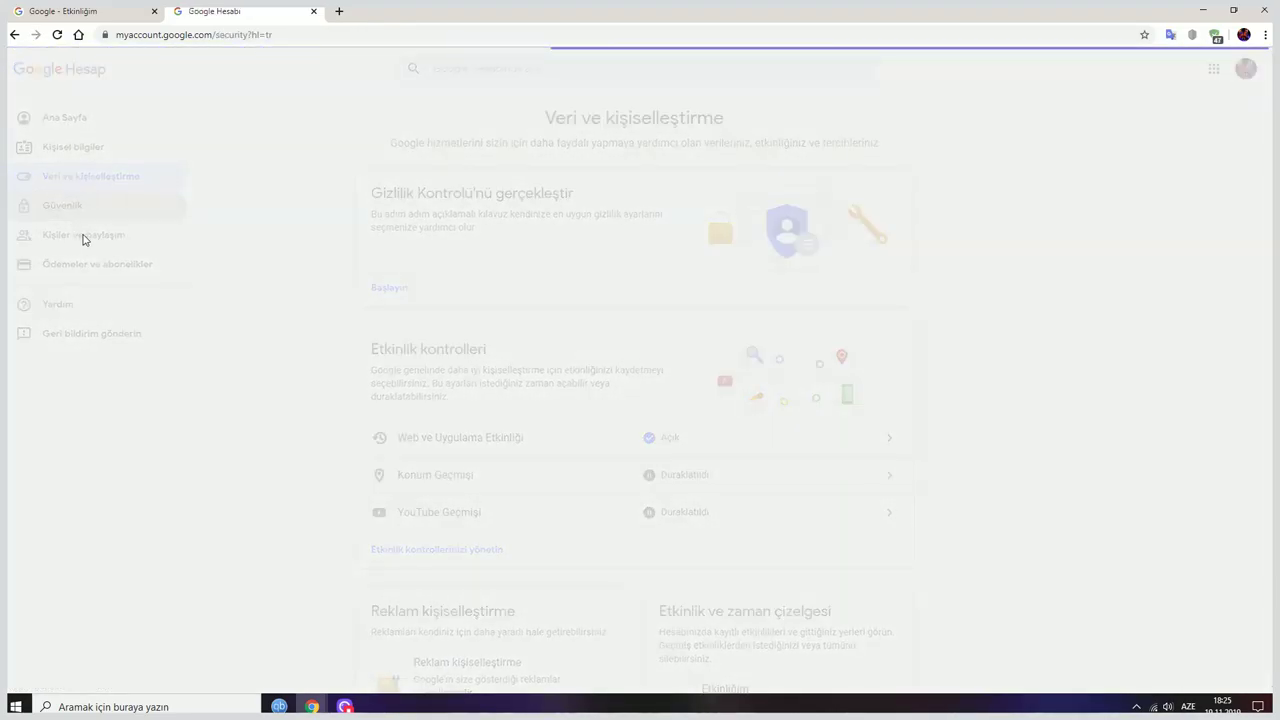
{"action": "scroll", "coordinate": [477, 289], "scroll_direction": "down", "scroll_amount": 1}
{"action": "scroll", "coordinate": [477, 289], "scroll_direction": "up", "scroll_amount": 1}
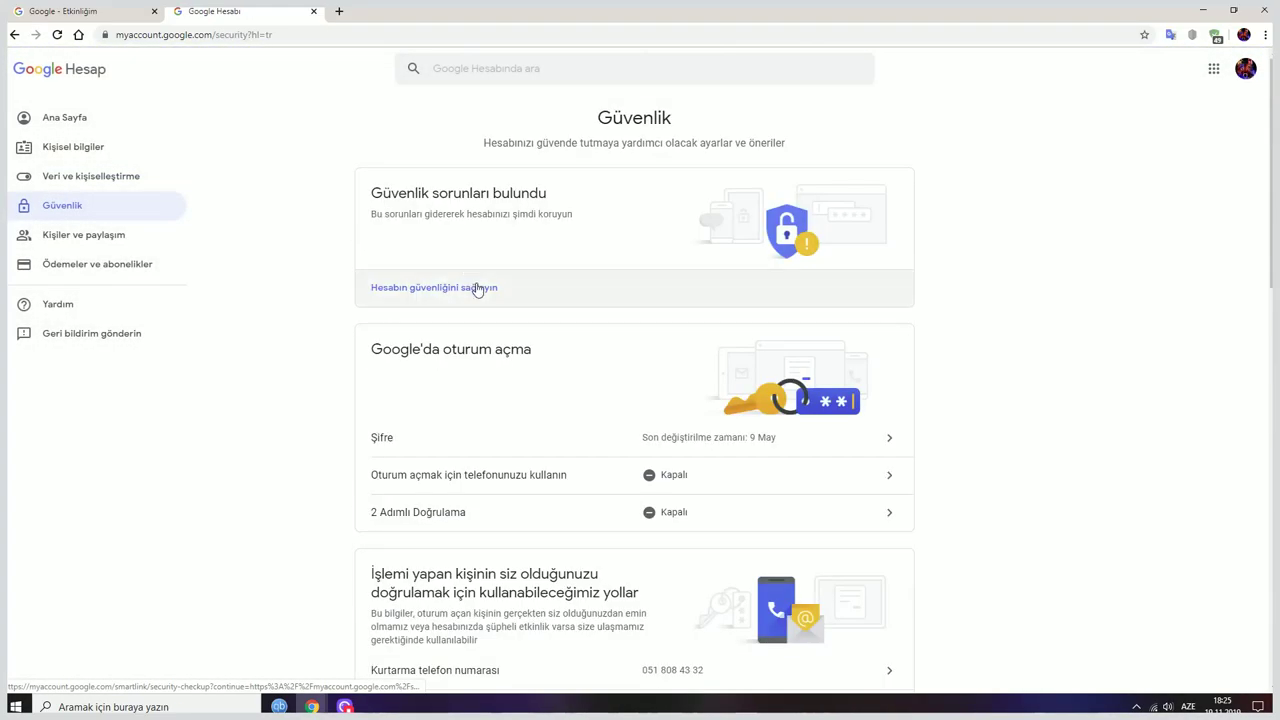
{"action": "left_click", "coordinate": [477, 289]}
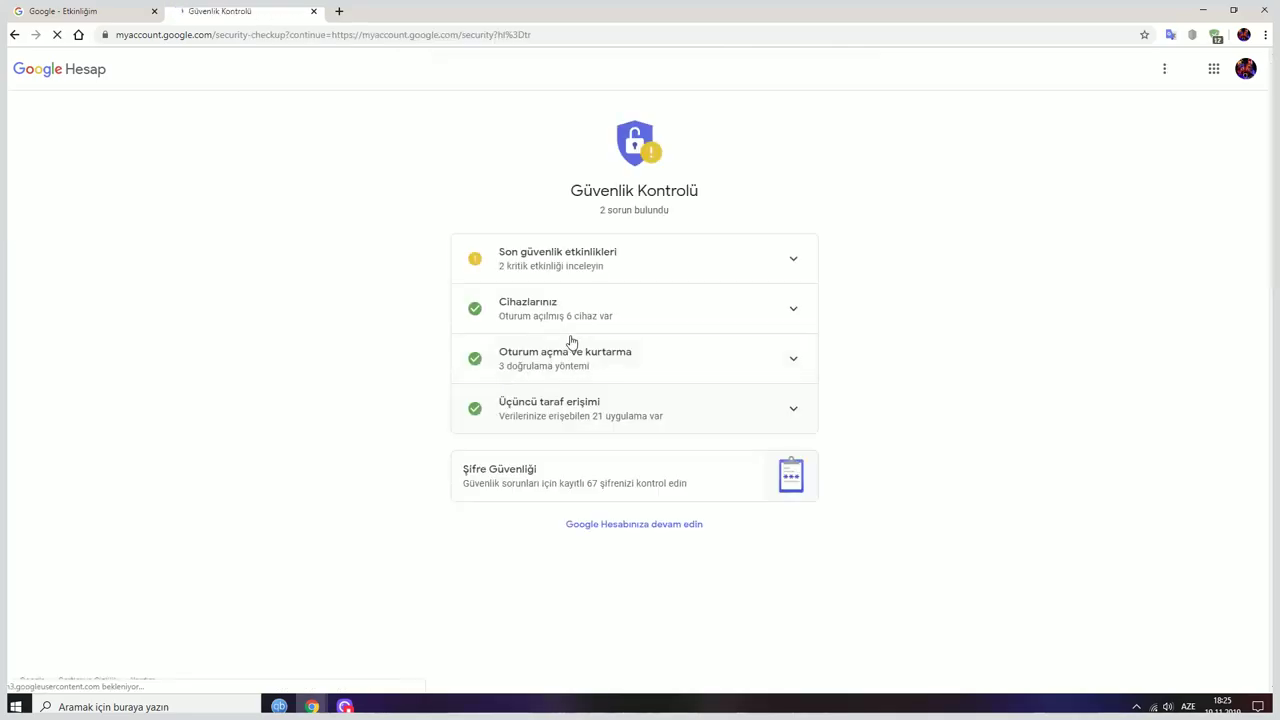
- Confirm the recent Windows and OnePlus 3T sign-ins as own activity in the Security Checkup
{"action": "left_click", "coordinate": [543, 264]}
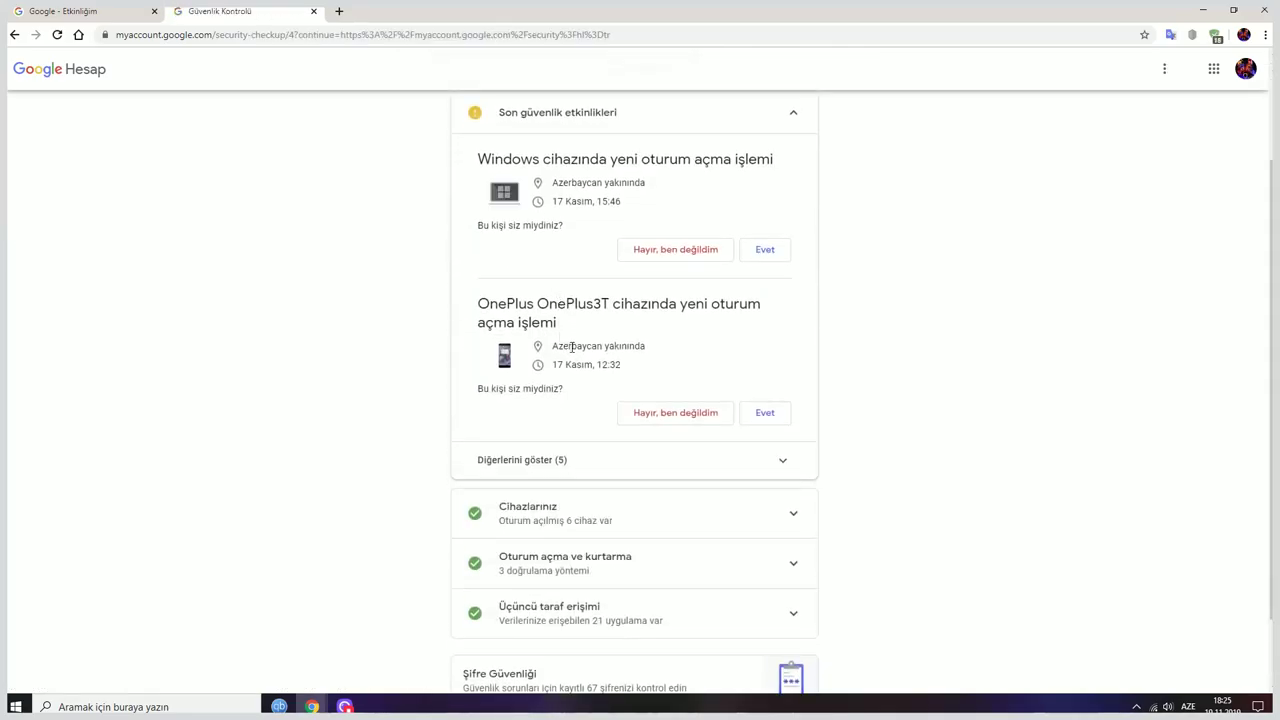
{"action": "left_click", "coordinate": [780, 252]}
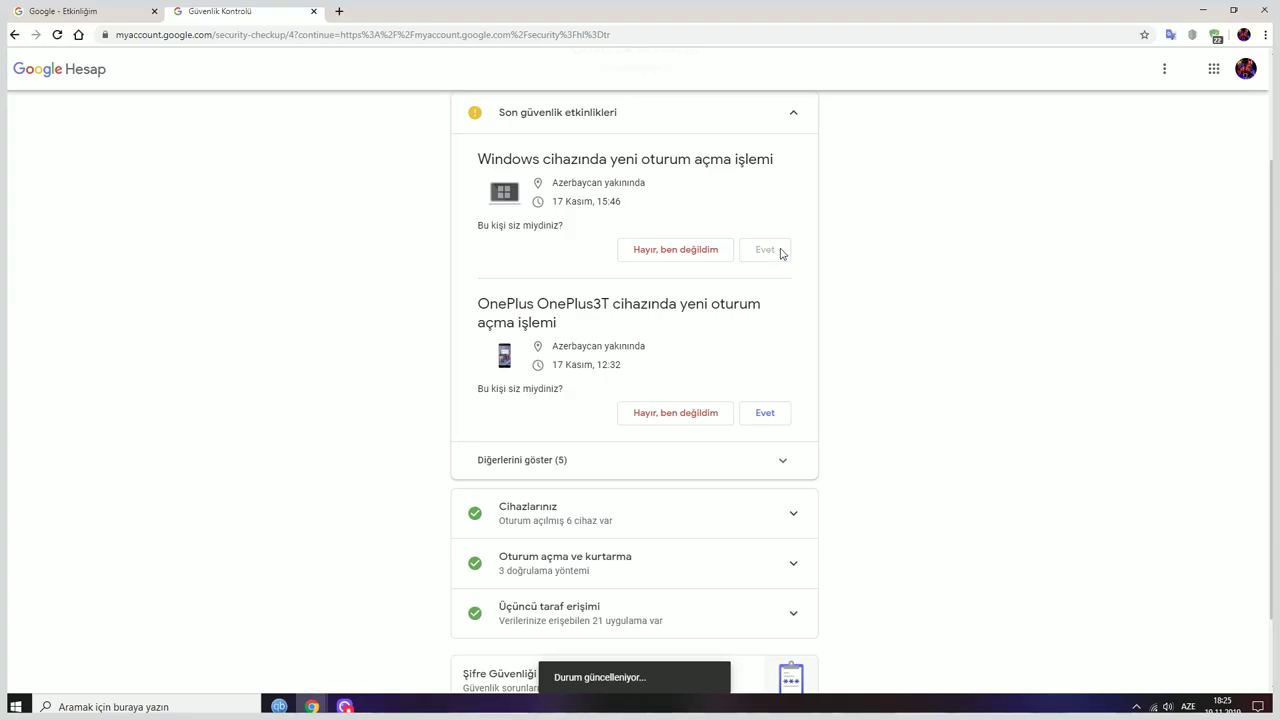
{"action": "left_click", "coordinate": [771, 329]}
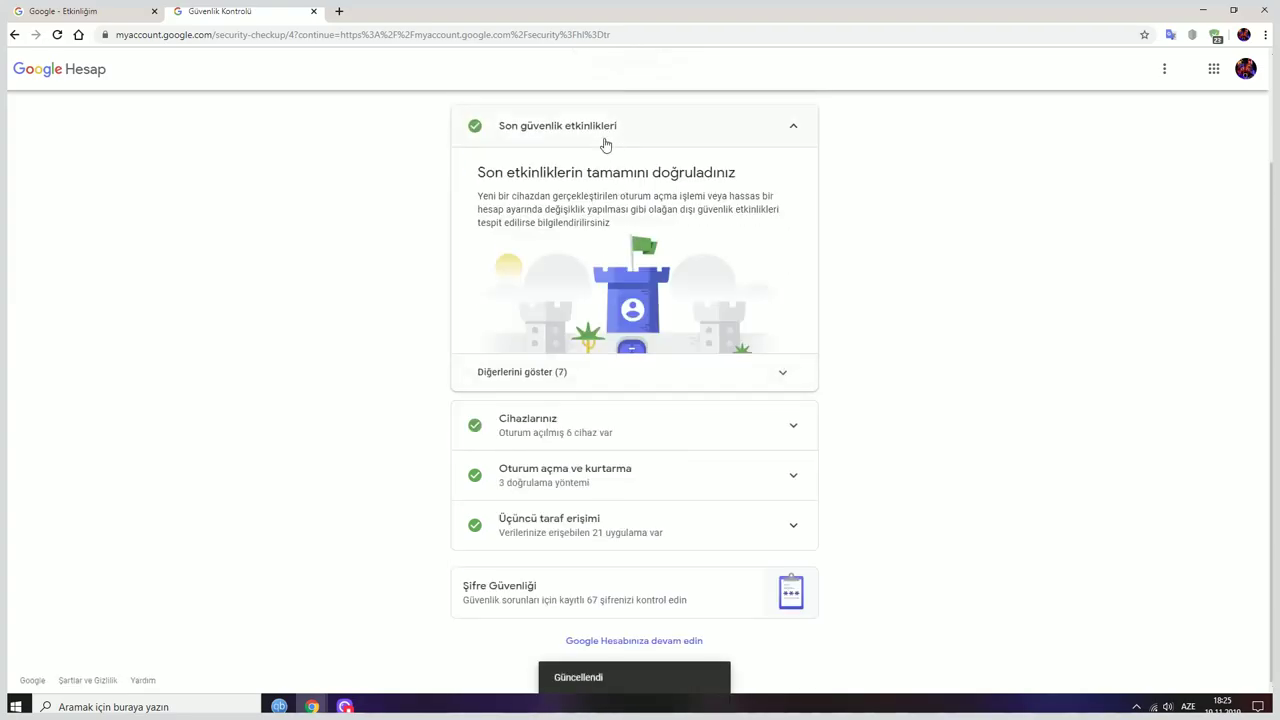
{"action": "left_click", "coordinate": [605, 145]}
- Leave the Security Checkup, close the other activity tab and look through the account's People and sharing, Home and Personal info pages
{"action": "left_click", "coordinate": [15, 35]}
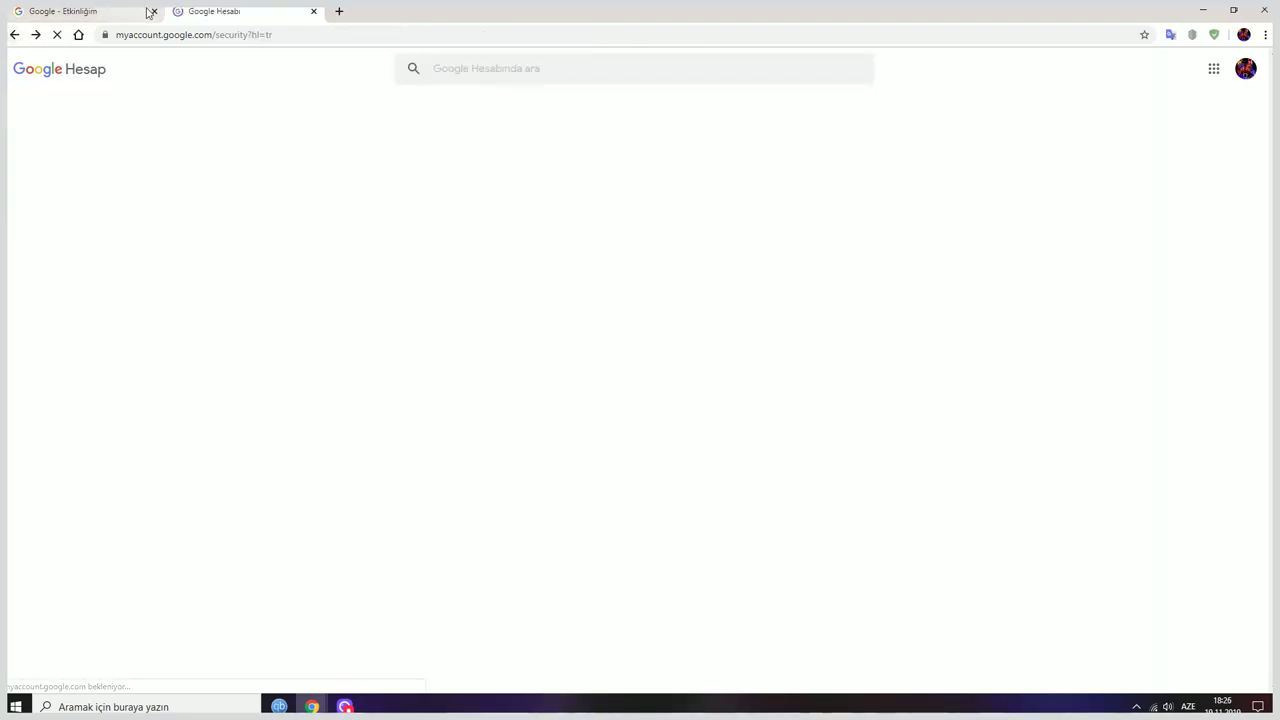
{"action": "left_click", "coordinate": [130, 238]}
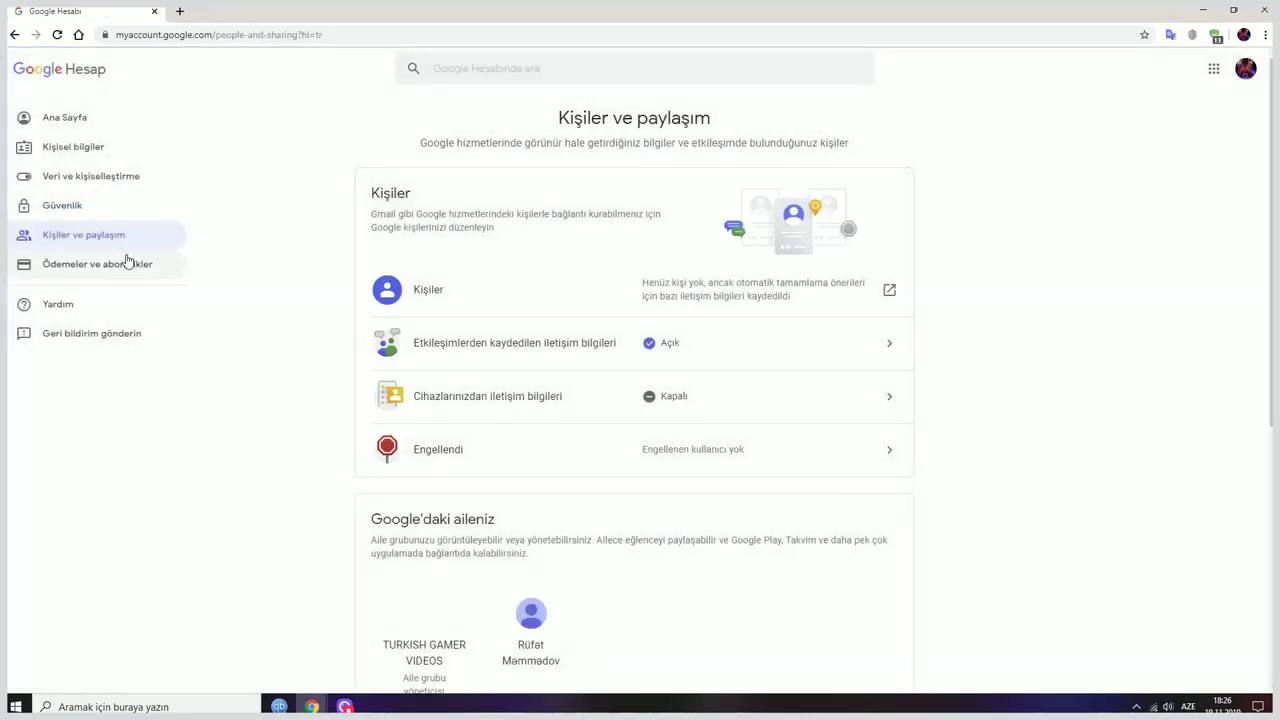
{"action": "left_click", "coordinate": [120, 127]}
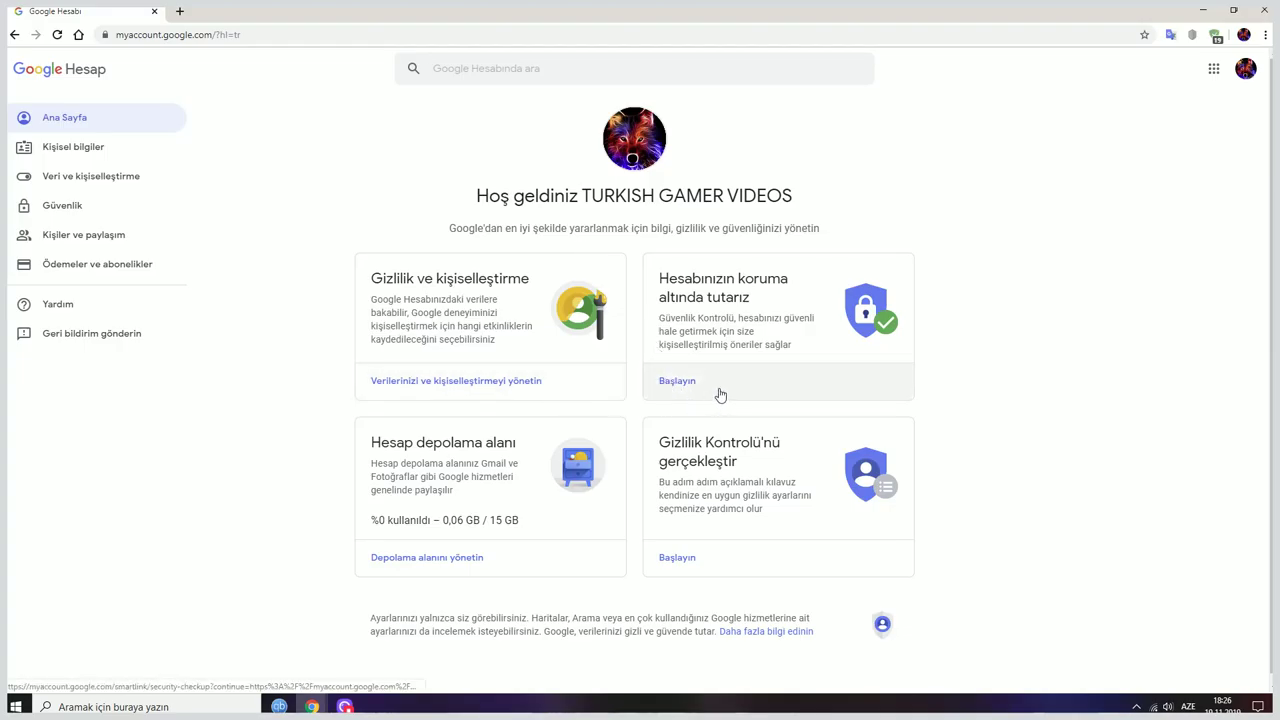
{"action": "left_click", "coordinate": [133, 156]}
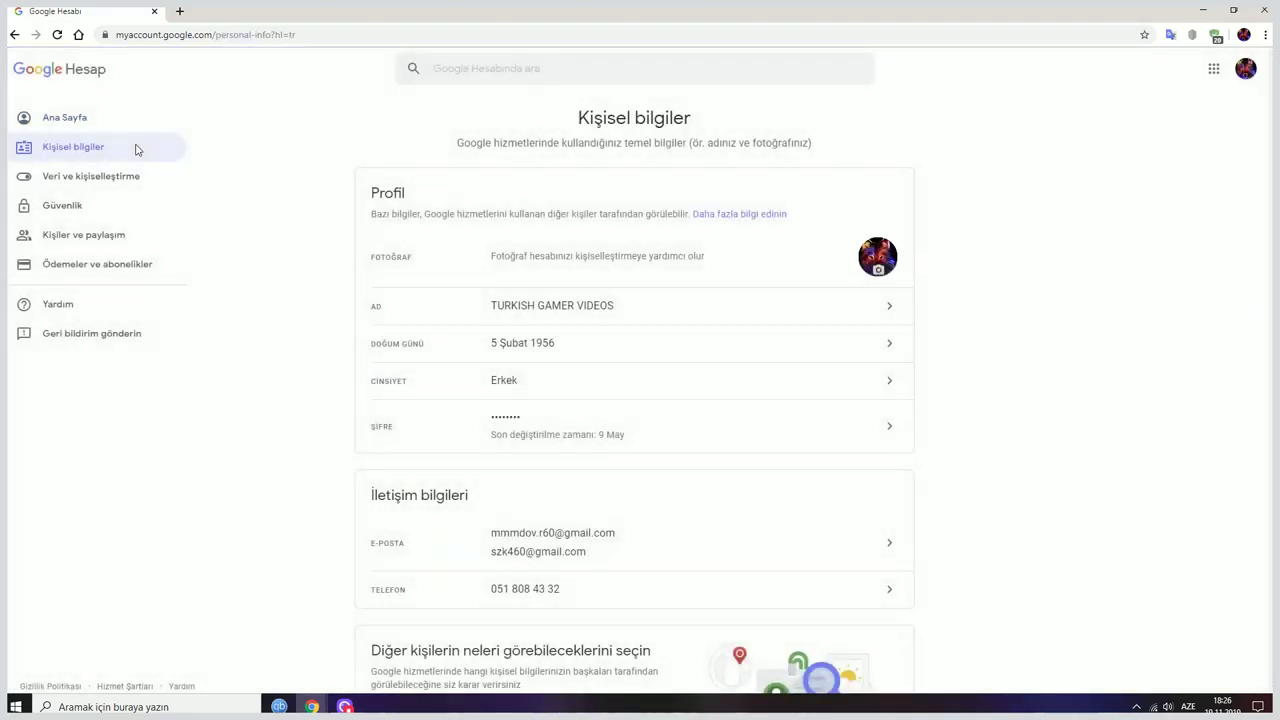
- Return to the YouTube History activity page and switch it to group view
{"action": "left_click", "coordinate": [13, 35]}
{"action": "left_click", "coordinate": [13, 35]}
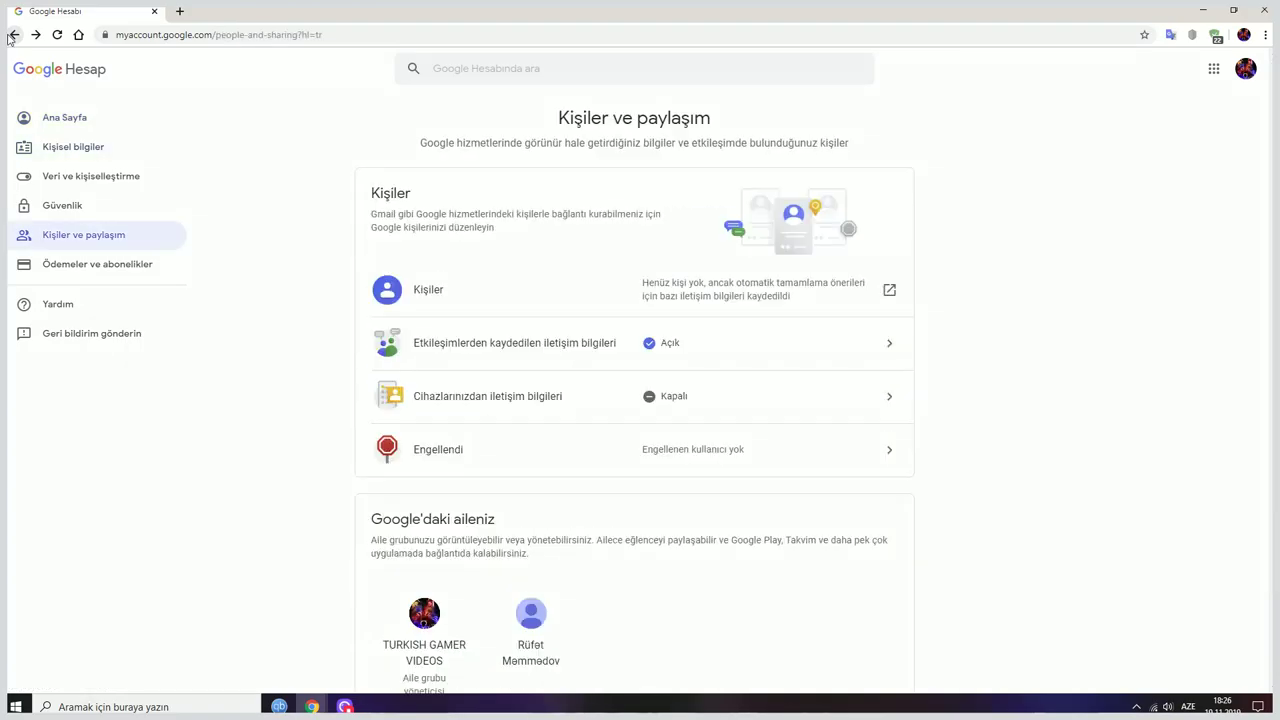
{"action": "left_click", "coordinate": [13, 35]}
{"action": "left_click", "coordinate": [13, 35]}
{"action": "left_click", "coordinate": [13, 35]}
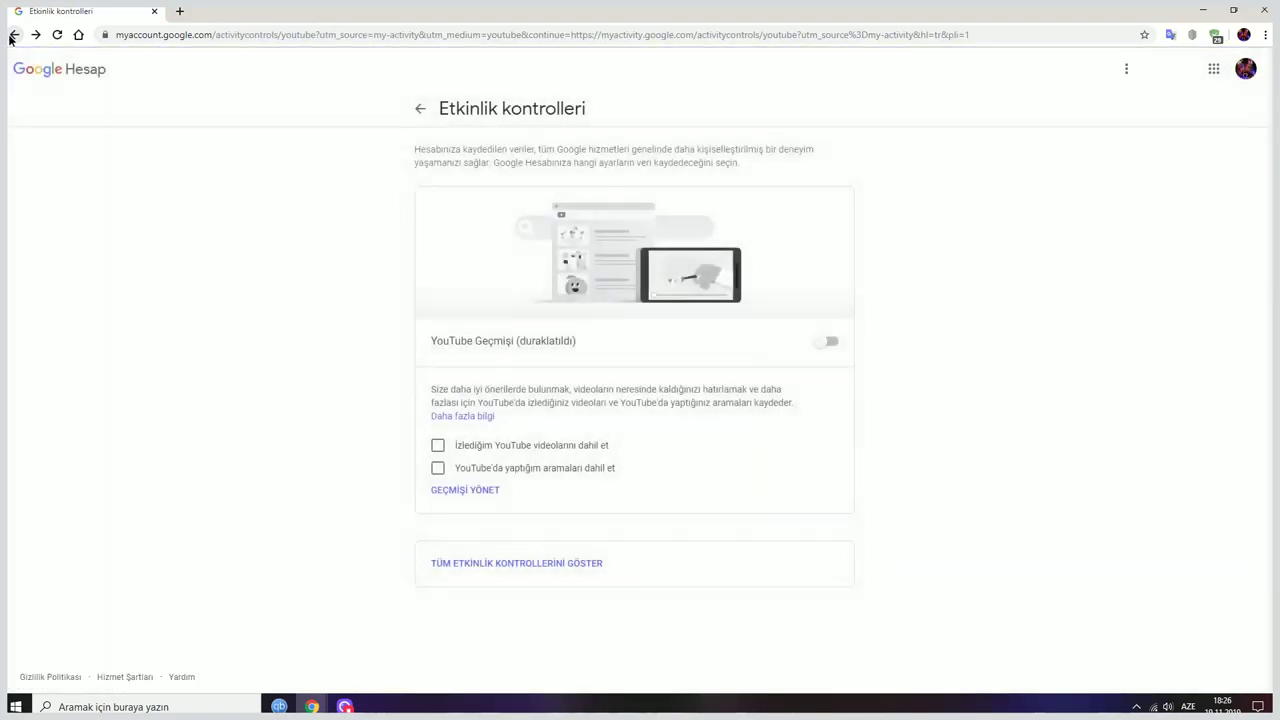
{"action": "left_click", "coordinate": [13, 35]}
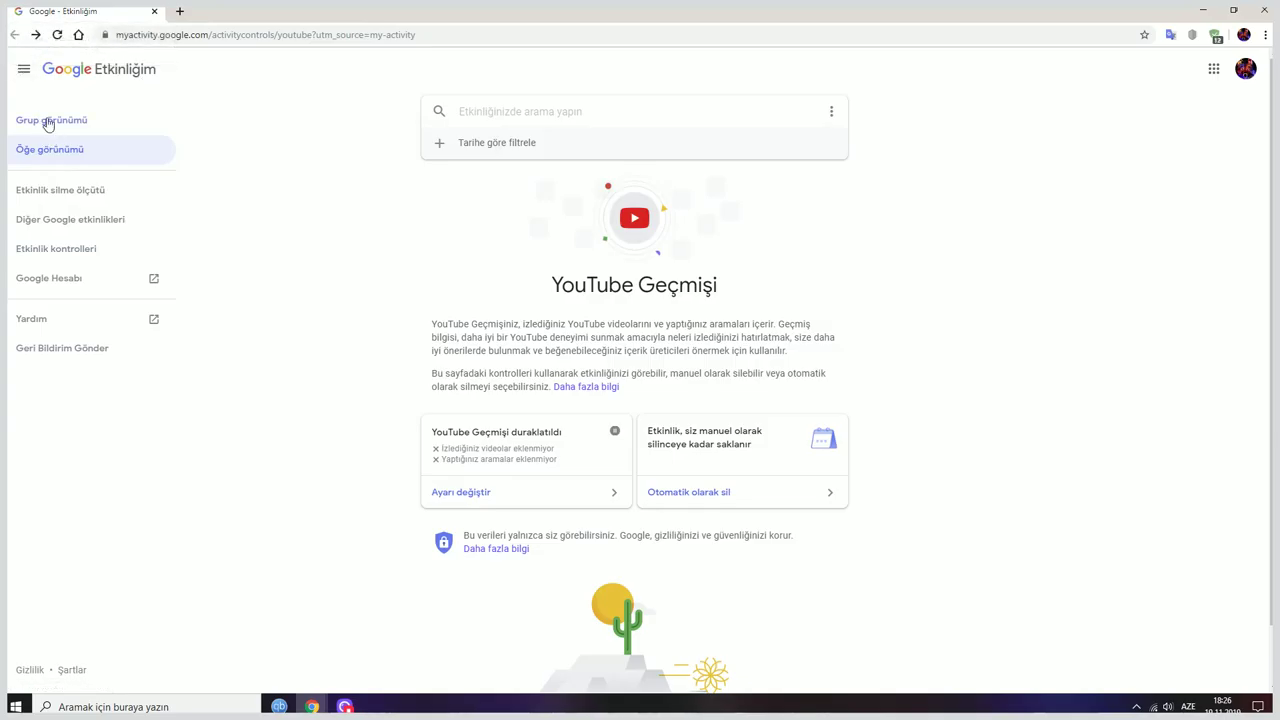
{"action": "left_click", "coordinate": [47, 121]}
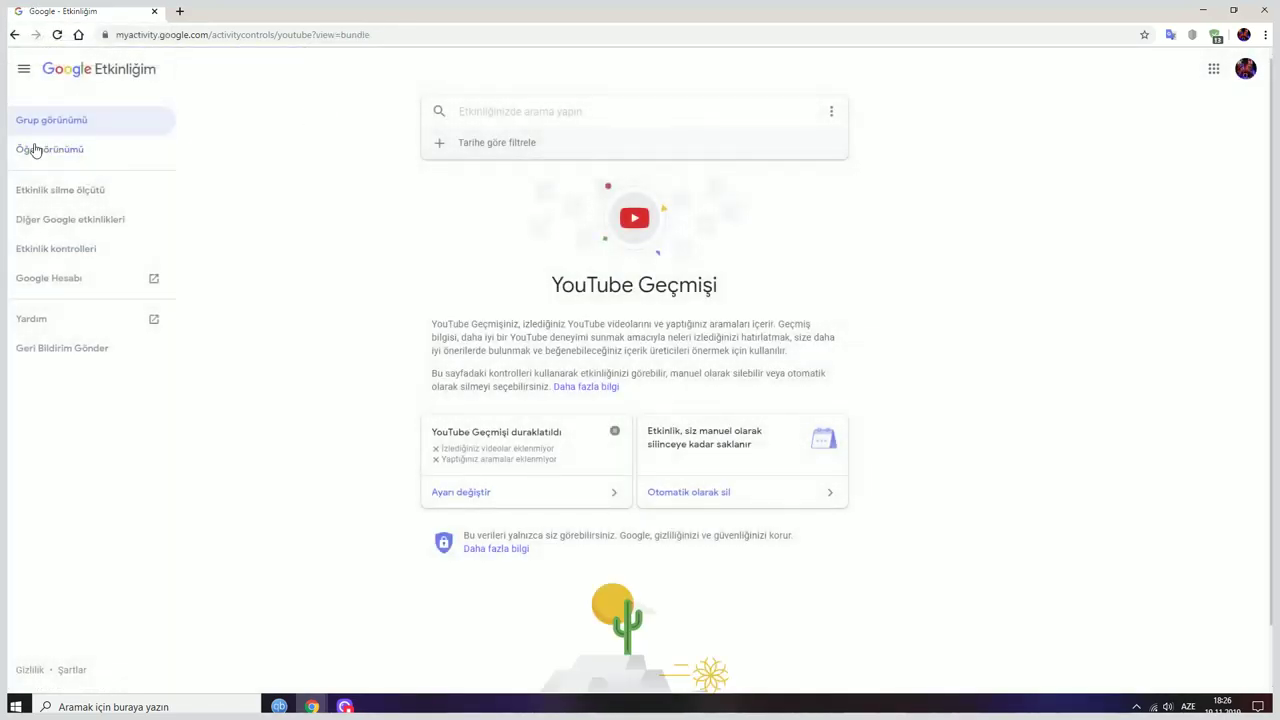
- Try the YouTube History auto-delete options of keeping activity for 3 months and for 18 months, then cancel
{"action": "left_click", "coordinate": [95, 191]}
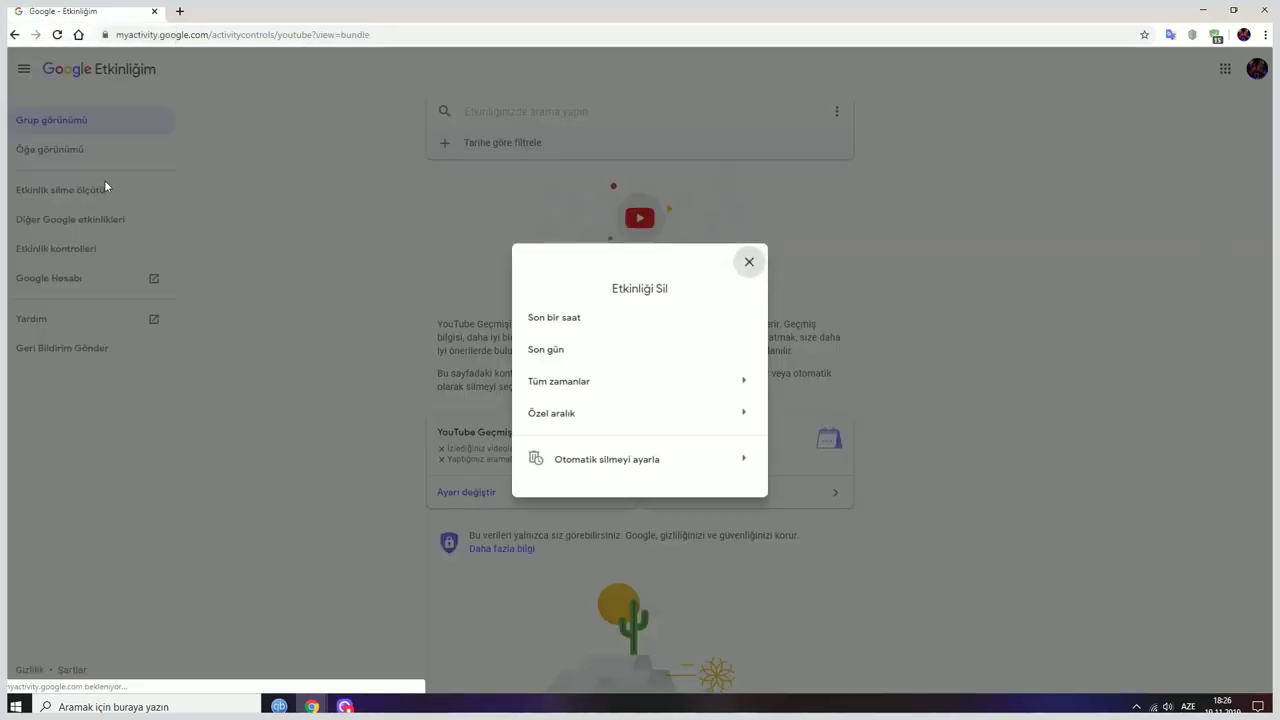
{"action": "left_click", "coordinate": [686, 462]}
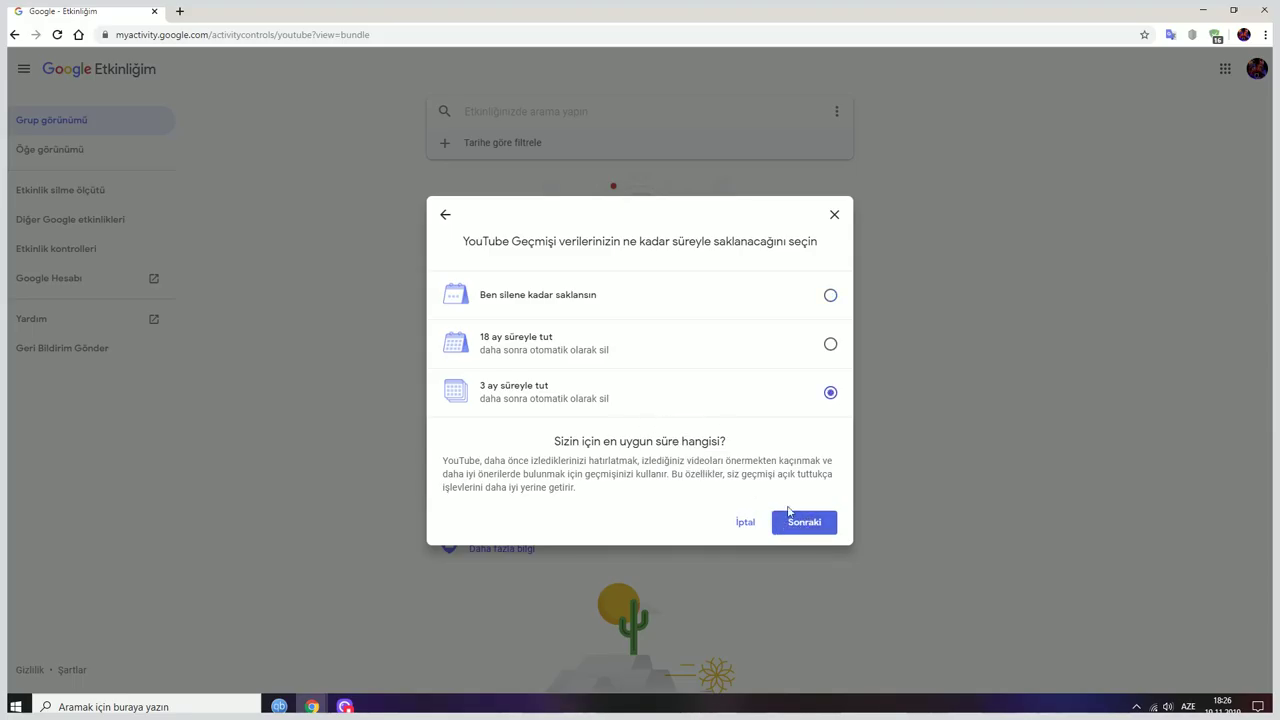
{"action": "left_click", "coordinate": [800, 530]}
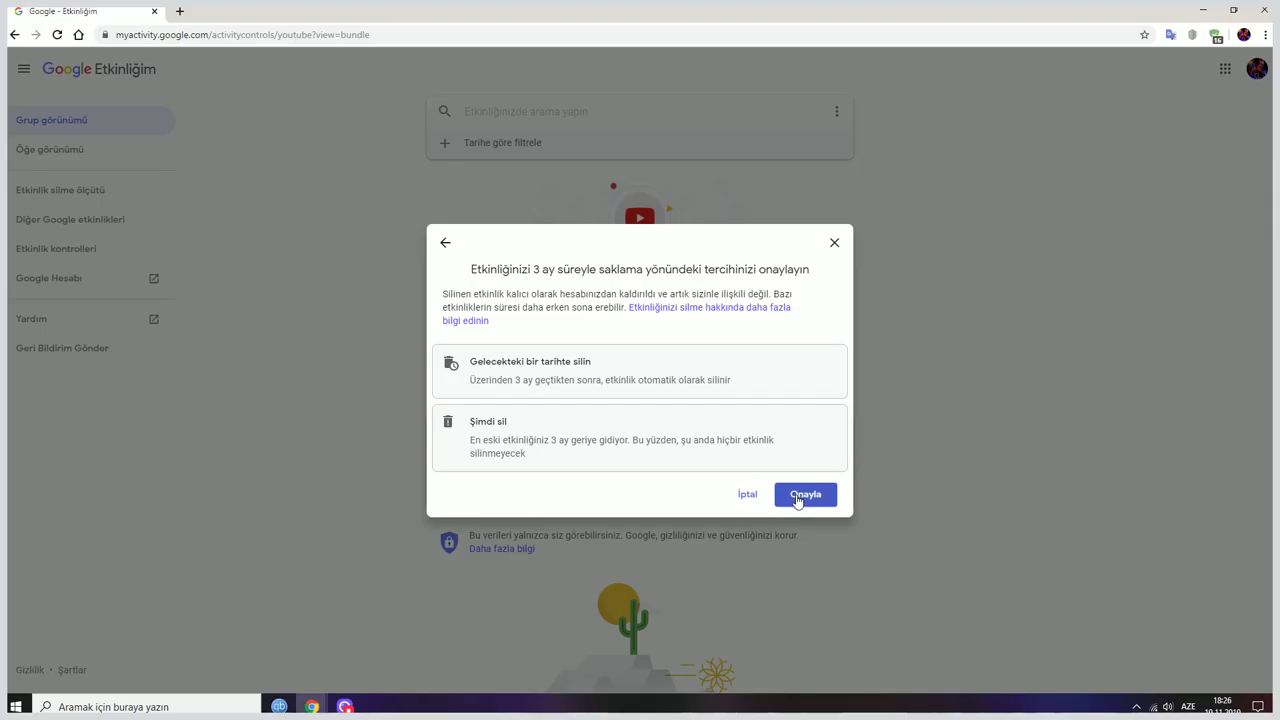
{"action": "left_click", "coordinate": [446, 244]}
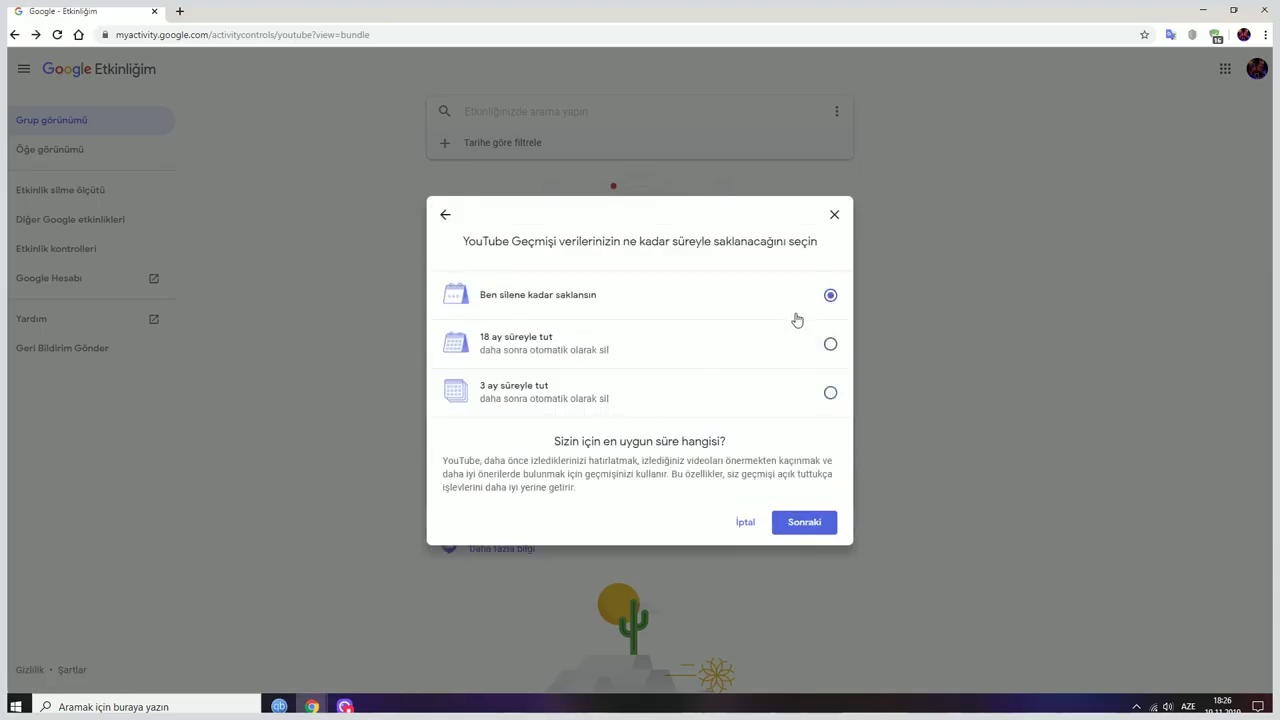
{"action": "left_click", "coordinate": [820, 524]}
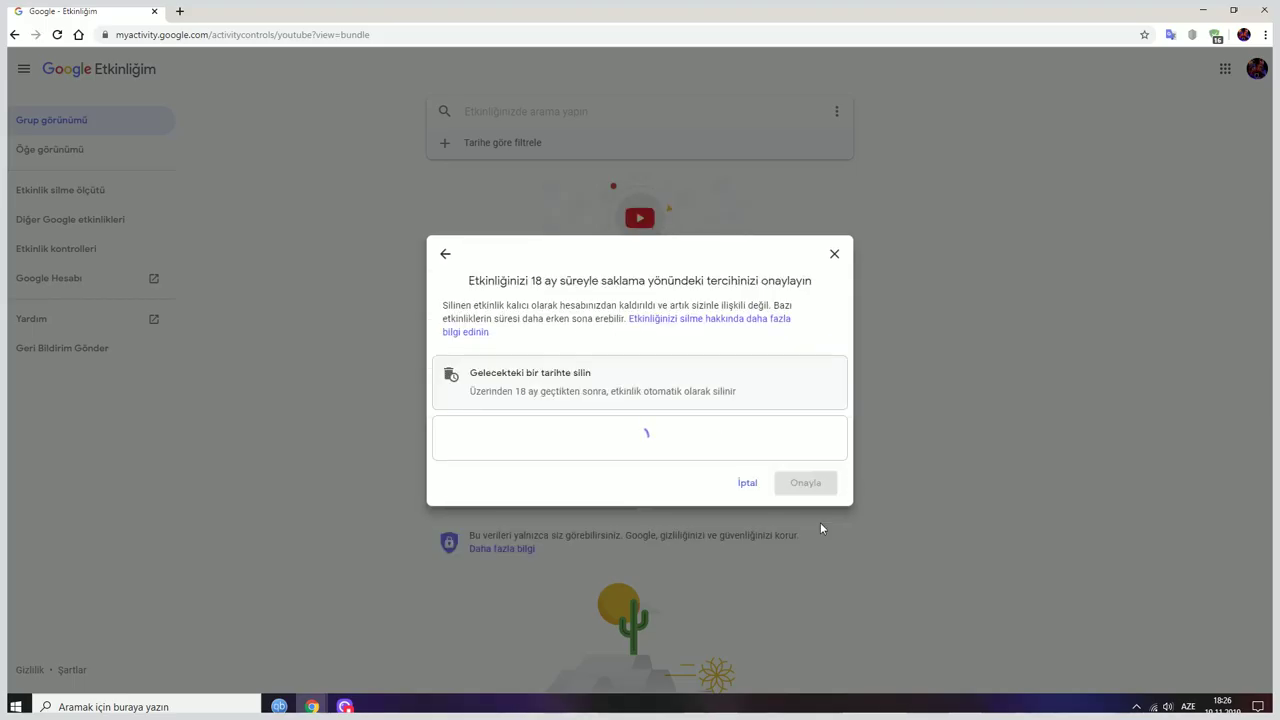
{"action": "left_click", "coordinate": [747, 496]}
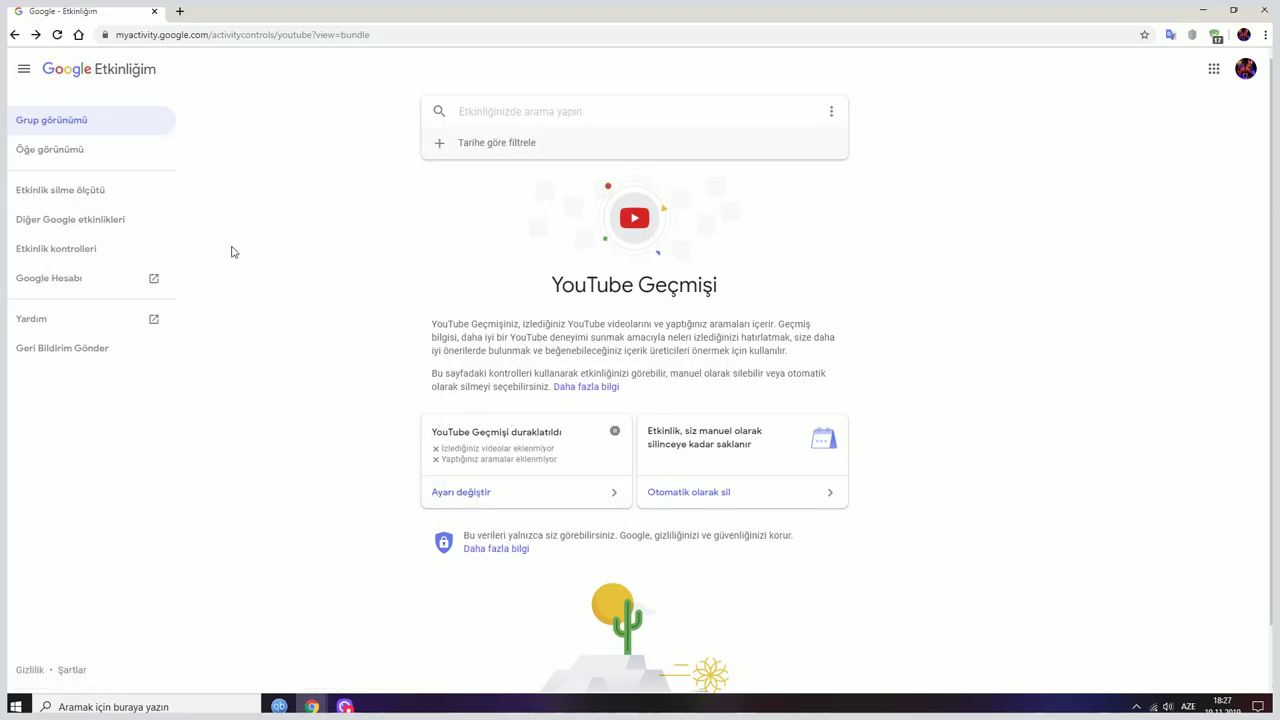
- Leave the YouTube History page and open the main Google activity page at myactivity.google.com
{"action": "left_click", "coordinate": [13, 34]}
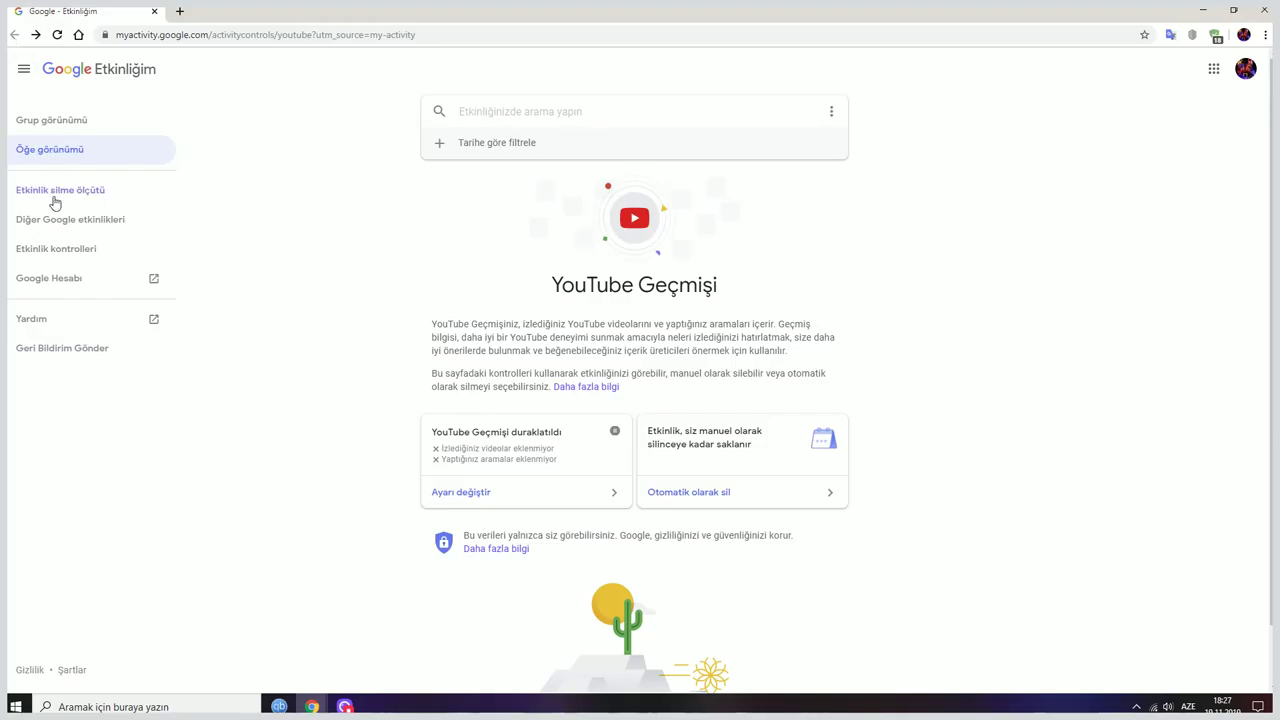
{"action": "left_click_drag", "start_coordinate": [416, 35], "coordinate": [216, 35]}
{"action": "key", "text": "BackSpace"}
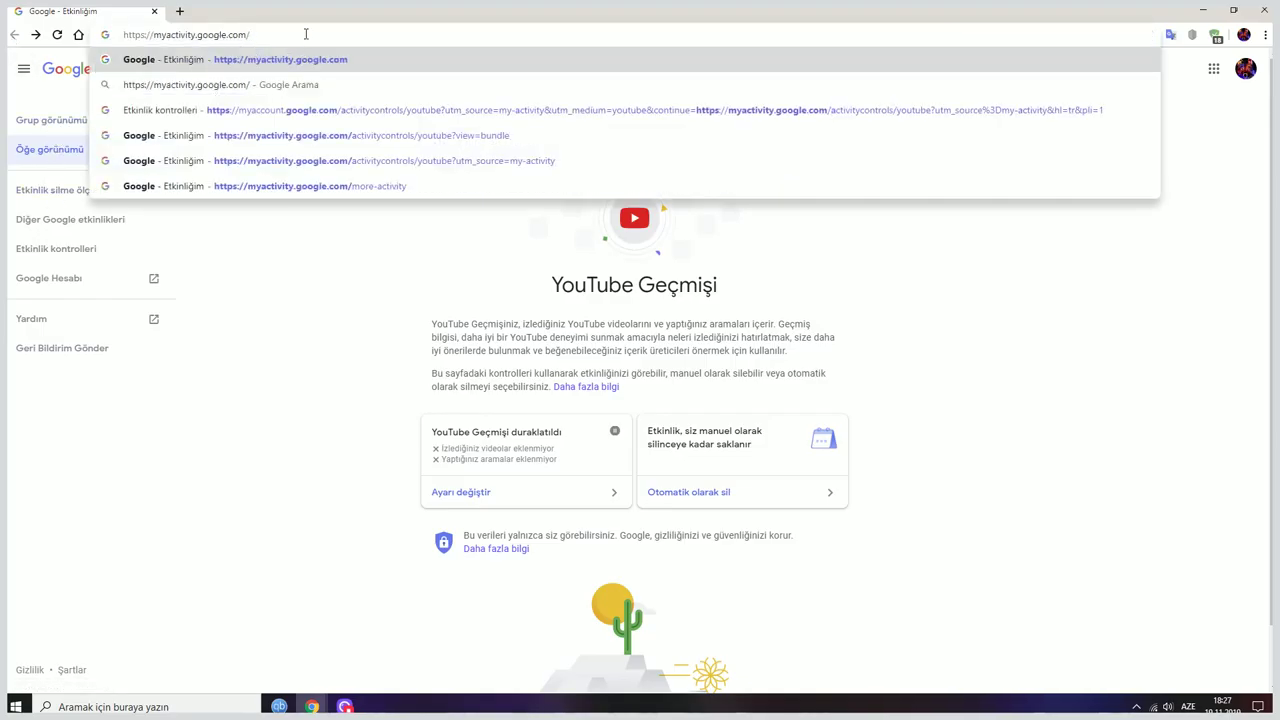
{"action": "left_click", "coordinate": [292, 60]}
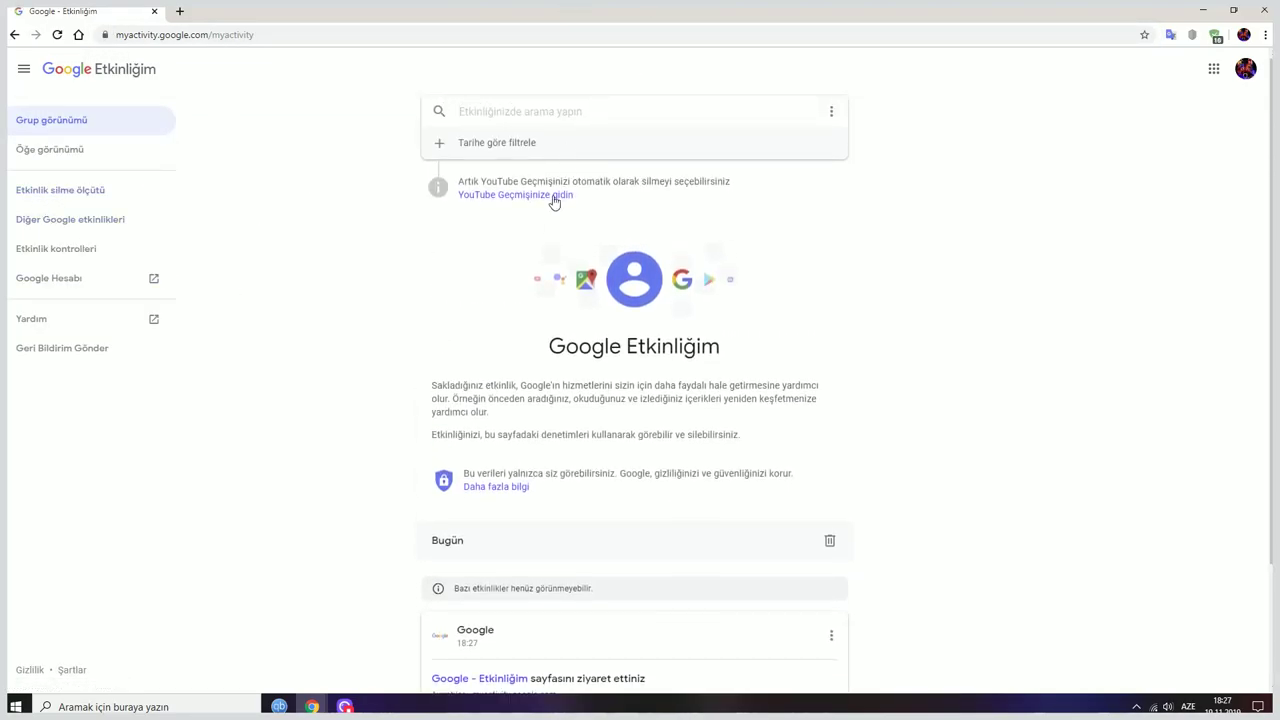
- Open the date filter for the Google activity and set its start date to 18 Kas 2019
{"action": "left_click", "coordinate": [543, 153]}
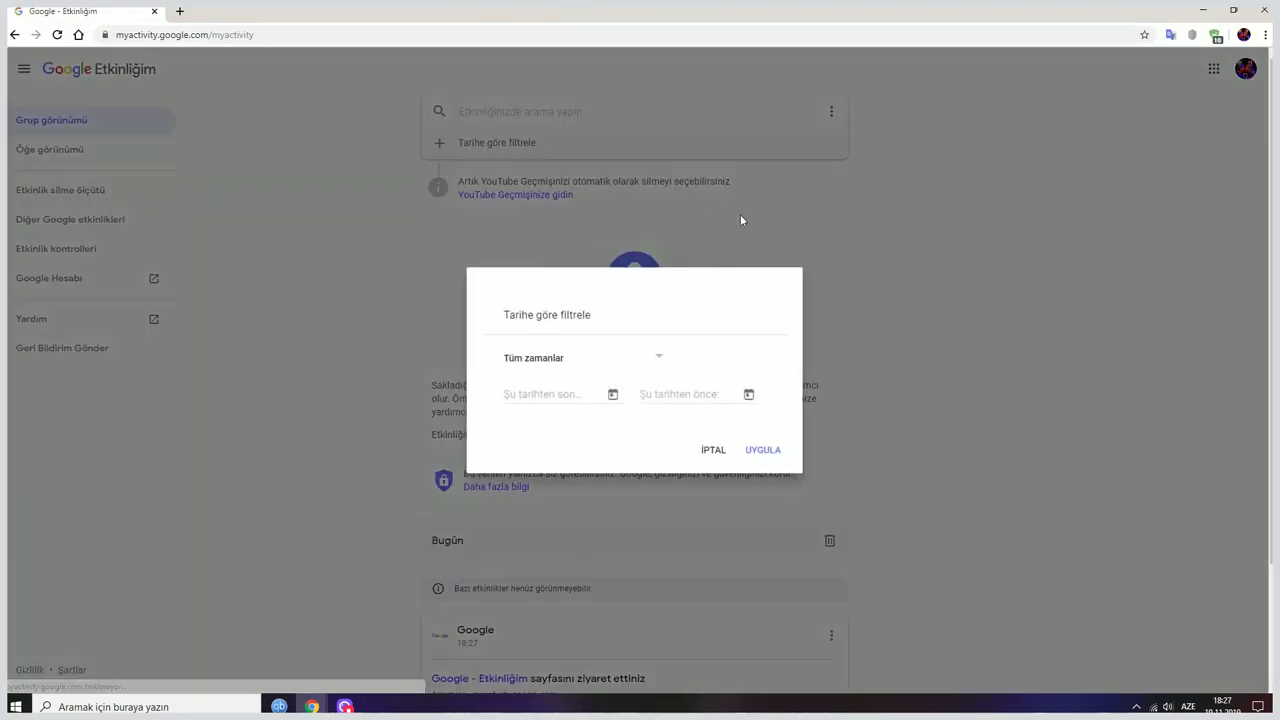
{"action": "left_click", "coordinate": [566, 393]}
{"action": "left_click", "coordinate": [547, 538]}
{"action": "left_click", "coordinate": [651, 394]}
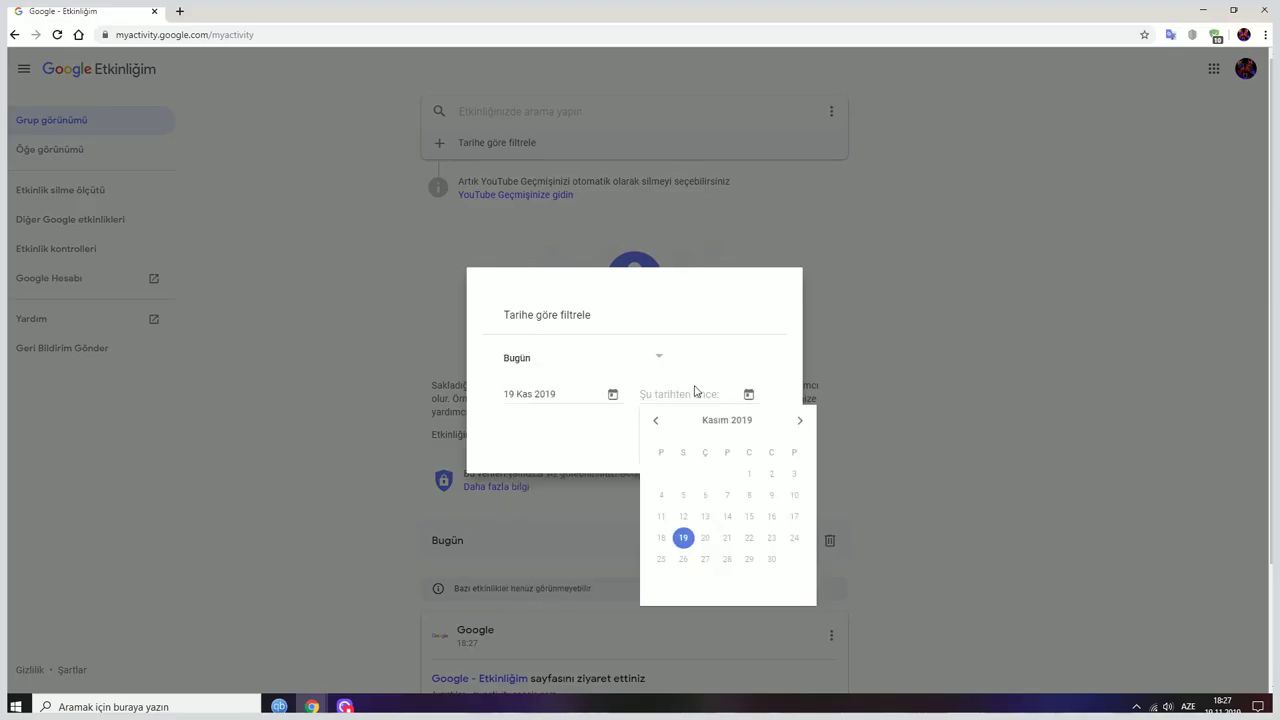
{"action": "left_click", "coordinate": [614, 392]}
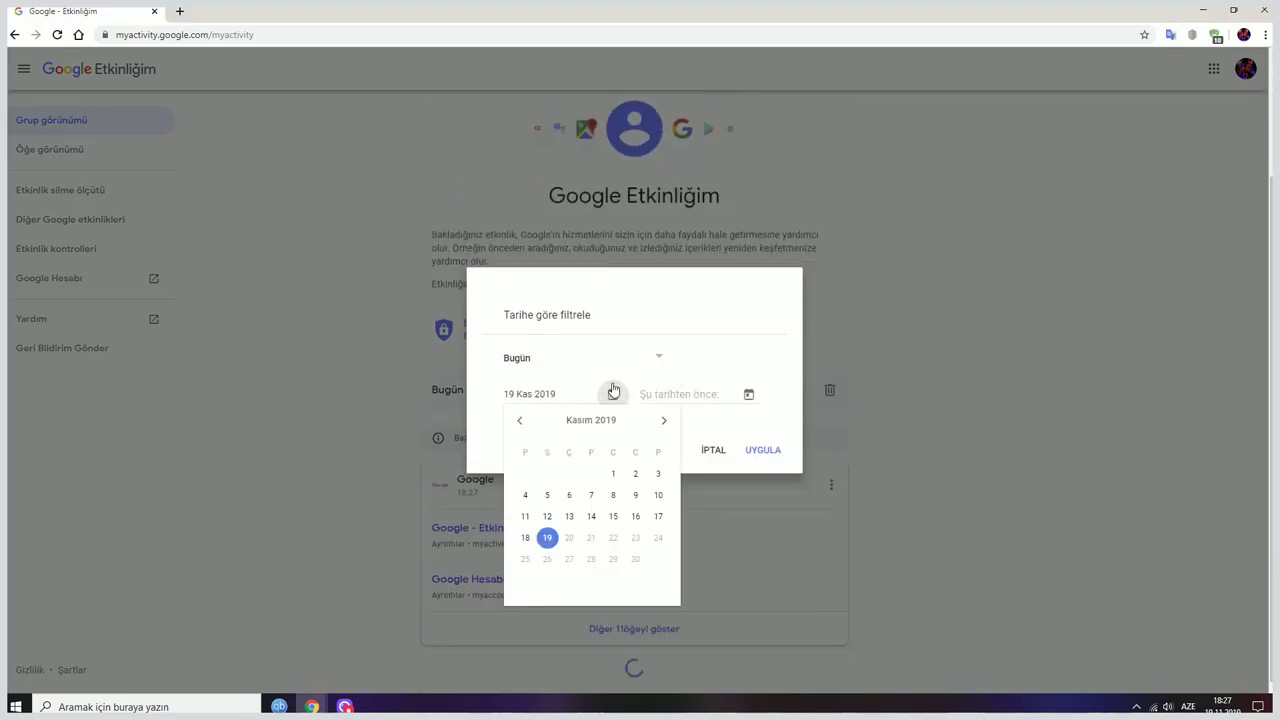
{"action": "left_click", "coordinate": [527, 537]}
- Set the date filter's end date to 19 Kas 2019 and apply the filter to the activity list
{"action": "left_click", "coordinate": [696, 396]}
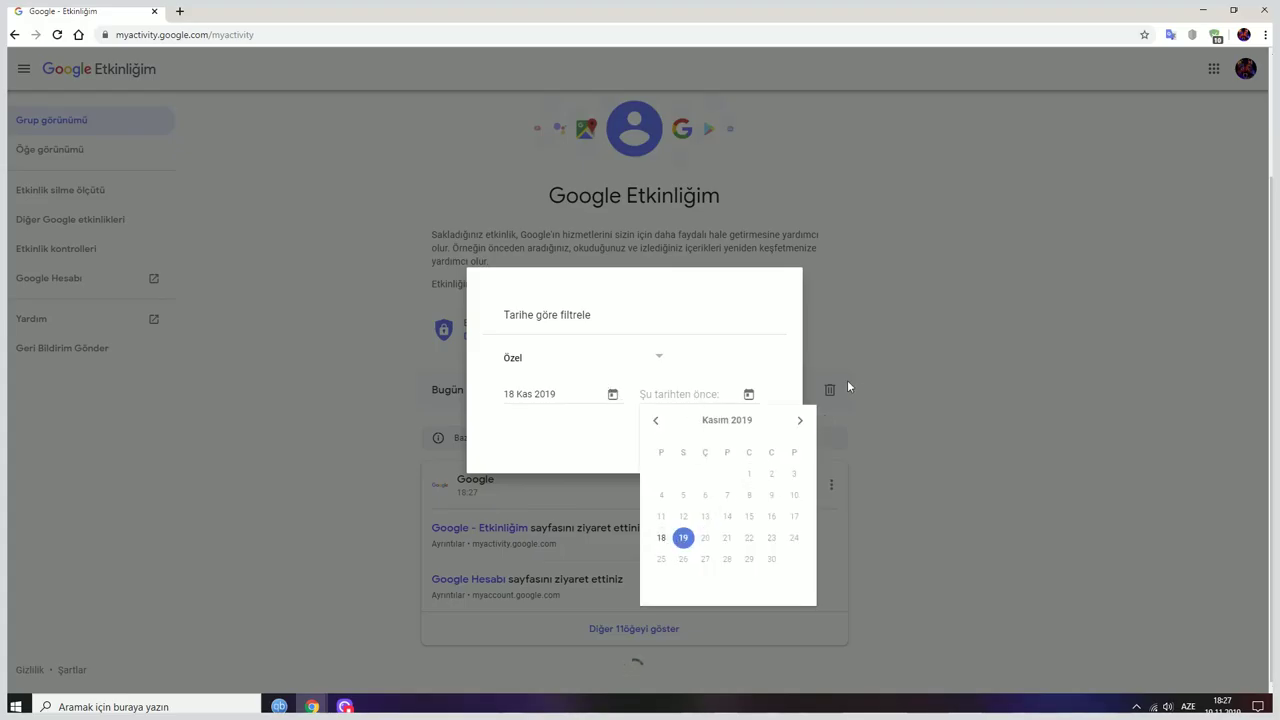
{"action": "left_click", "coordinate": [714, 361]}
{"action": "left_click", "coordinate": [662, 396]}
{"action": "left_click", "coordinate": [766, 493]}
{"action": "left_click", "coordinate": [734, 399]}
{"action": "left_click", "coordinate": [683, 537]}
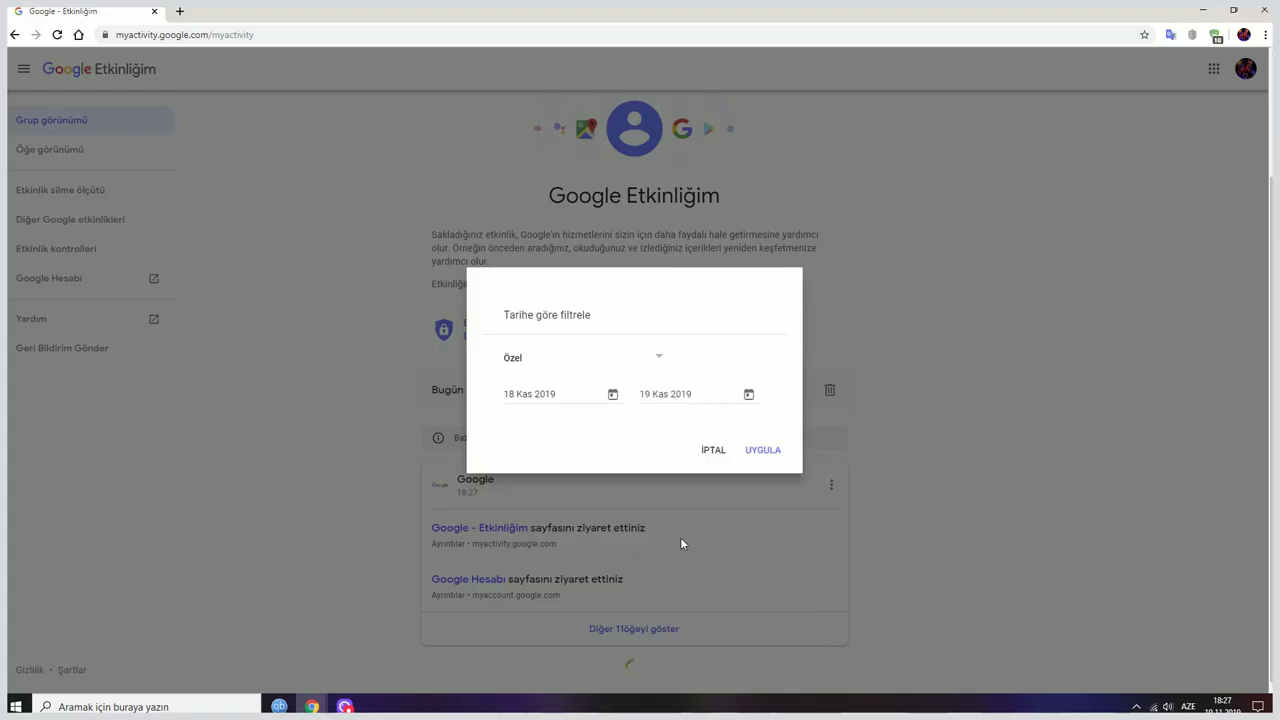
{"action": "left_click", "coordinate": [765, 451]}
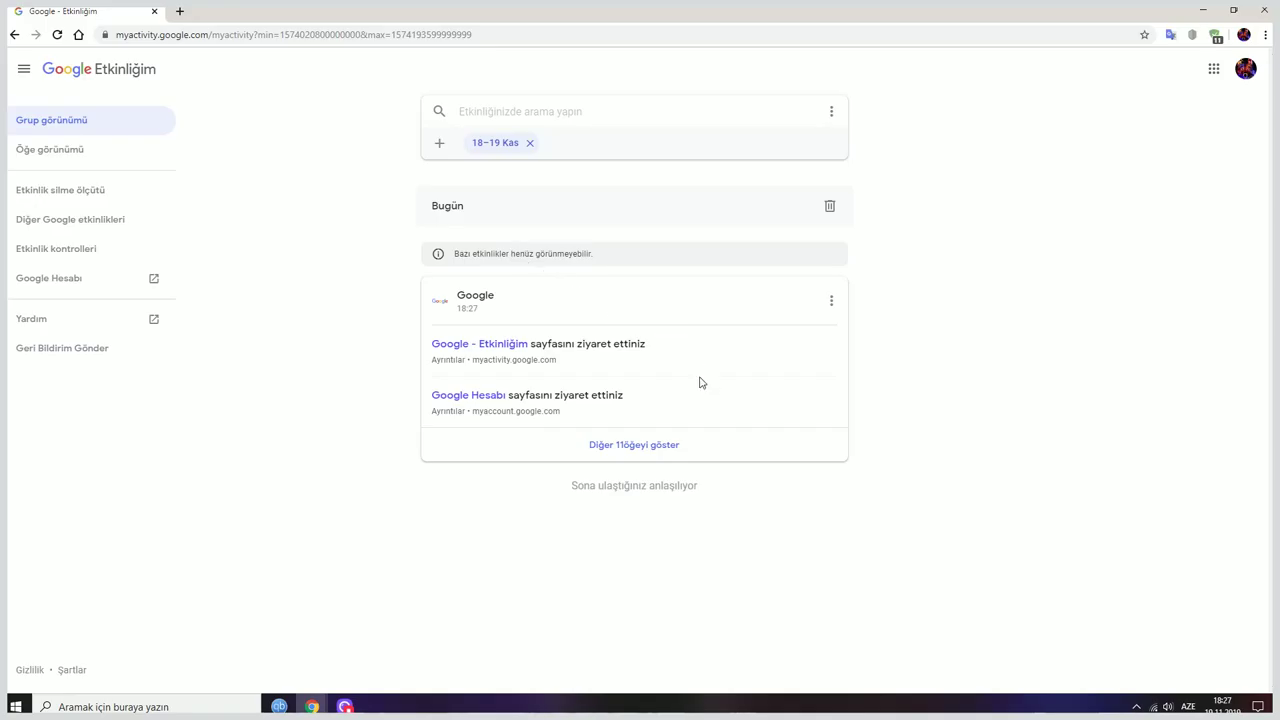
- Expand today's Google group to look through all its visited-page entries, then close the list
{"action": "left_click", "coordinate": [666, 446]}
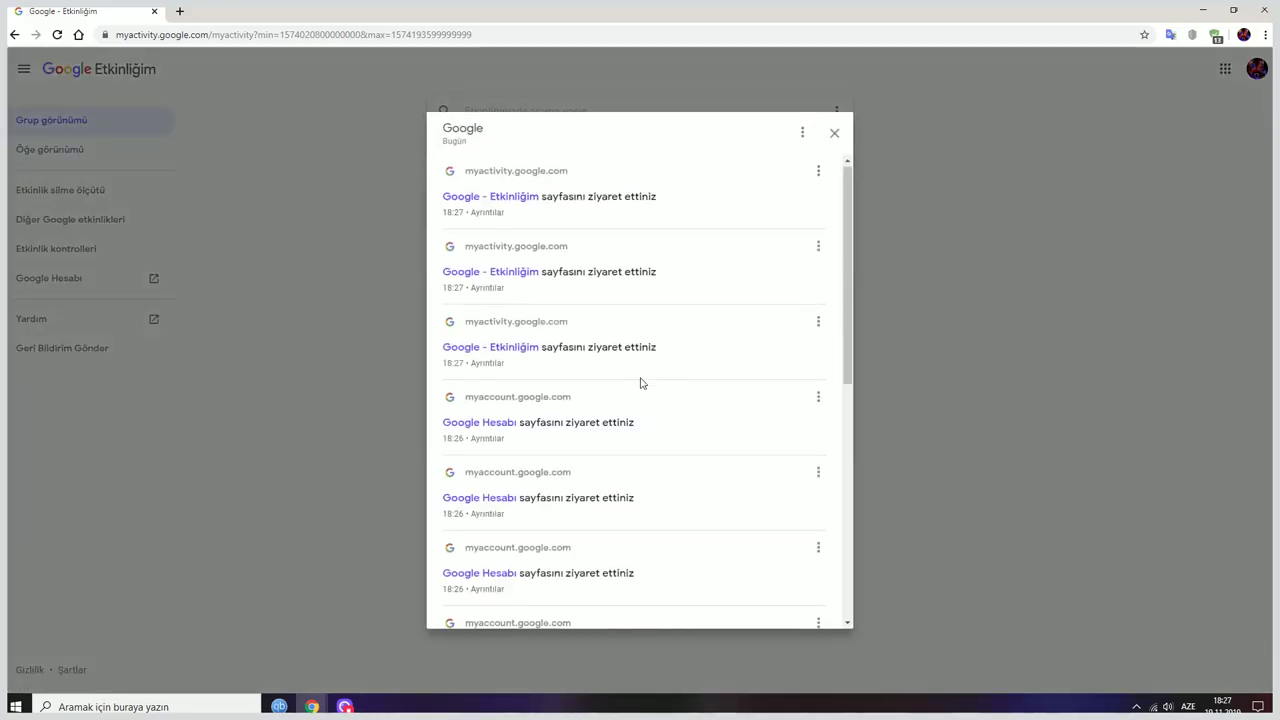
{"action": "scroll", "coordinate": [660, 390], "scroll_direction": "down", "scroll_amount": 5}
{"action": "scroll", "coordinate": [686, 391], "scroll_direction": "up", "scroll_amount": 2}
{"action": "scroll", "coordinate": [703, 386], "scroll_direction": "down", "scroll_amount": 2}
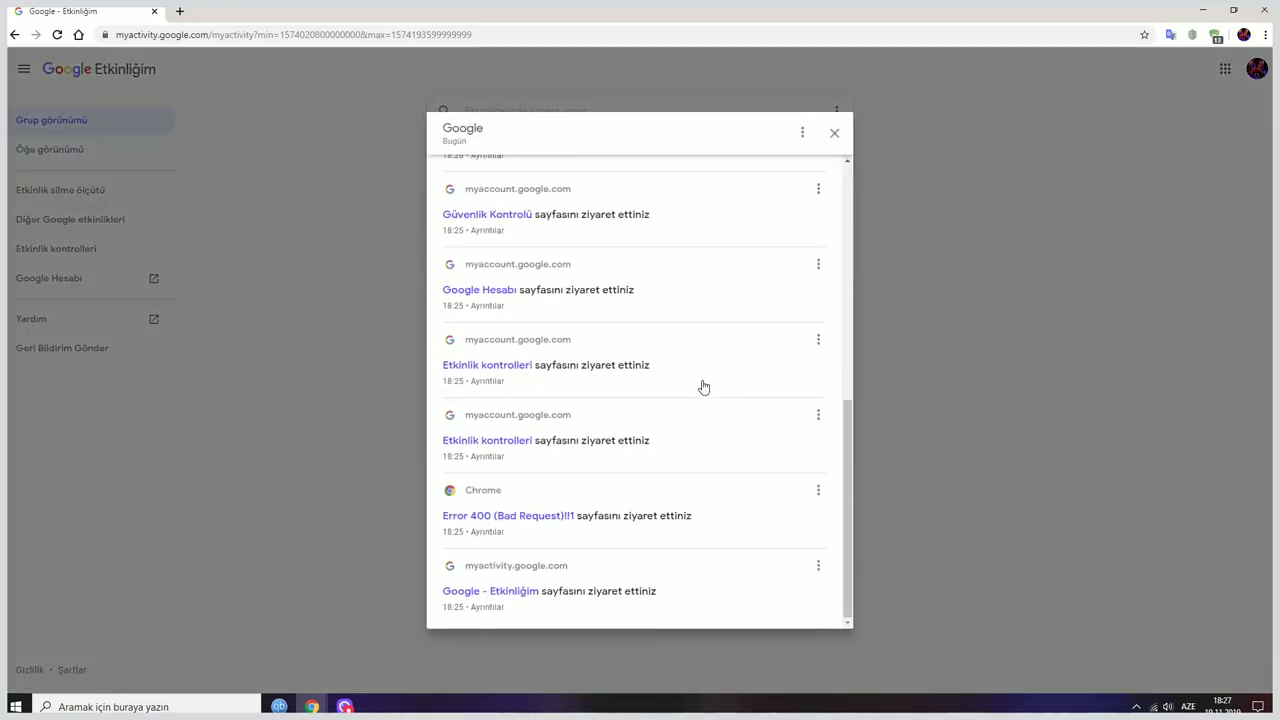
{"action": "left_click", "coordinate": [1114, 354]}
- Remove the 18–19 Kas date filter and apply the all-time range (Tüm zamanlar) to the activity instead
{"action": "left_click", "coordinate": [529, 143]}
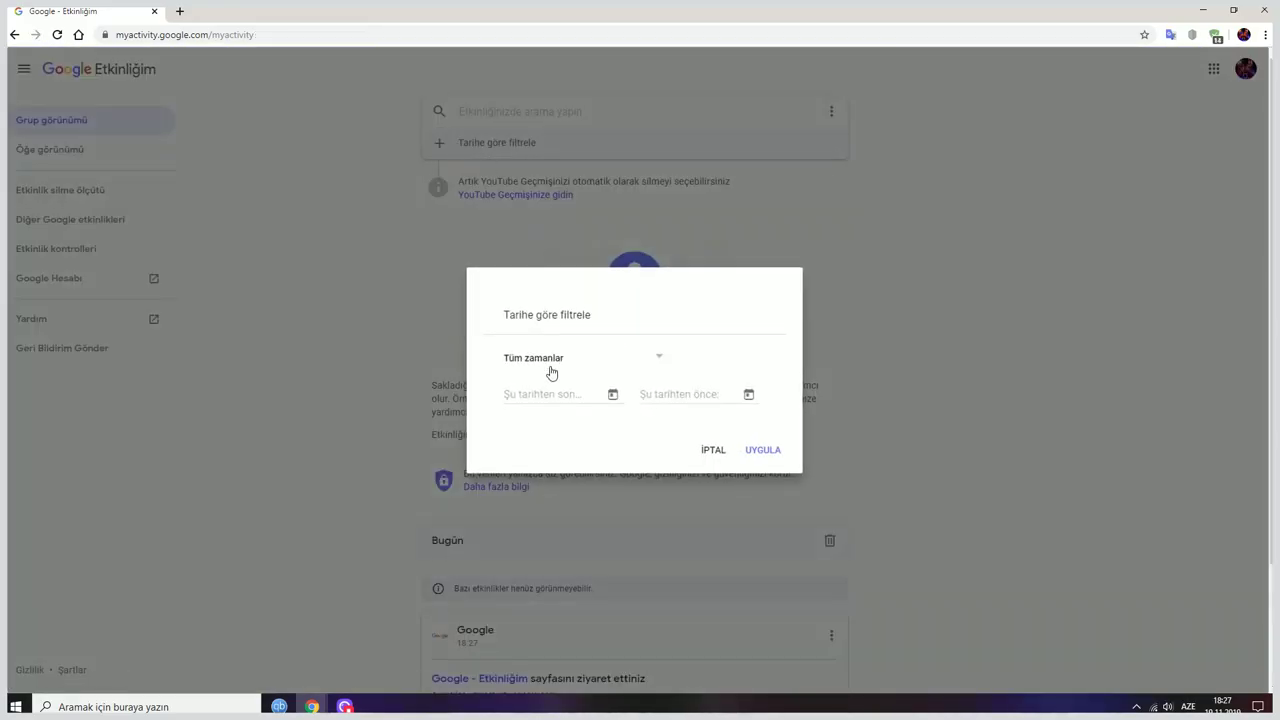
{"action": "left_click", "coordinate": [554, 396]}
{"action": "left_click", "coordinate": [563, 364]}
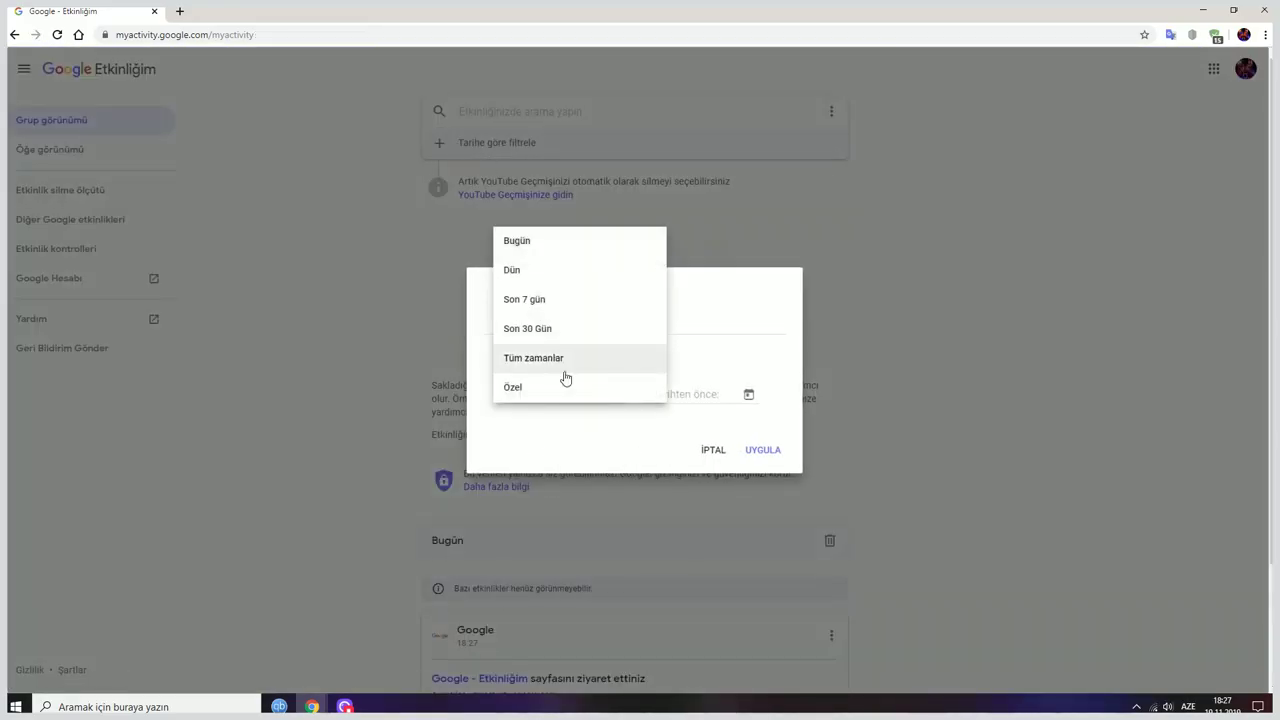
{"action": "left_click", "coordinate": [565, 371]}
{"action": "left_click", "coordinate": [783, 451]}
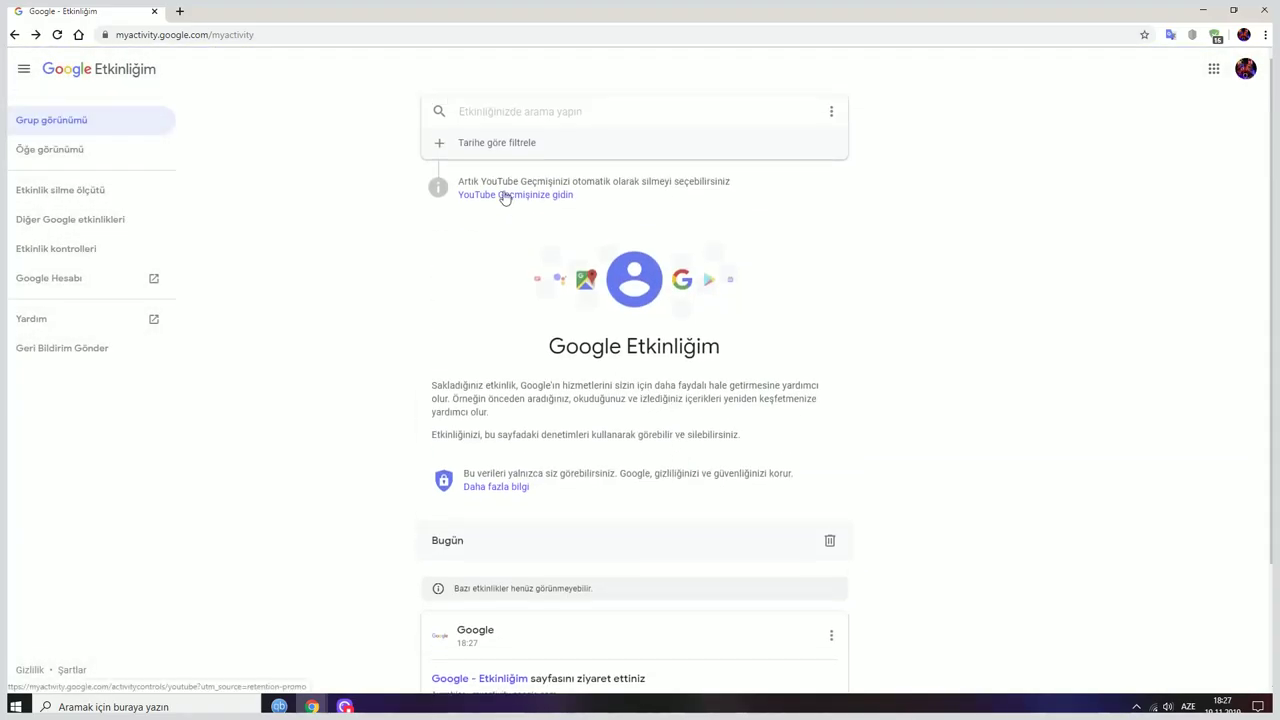
- Look over the YouTube History page linked from the auto-delete notice, then return to the main activity page
{"action": "left_click", "coordinate": [505, 196]}
{"action": "scroll", "coordinate": [716, 297], "scroll_direction": "down", "scroll_amount": 1}
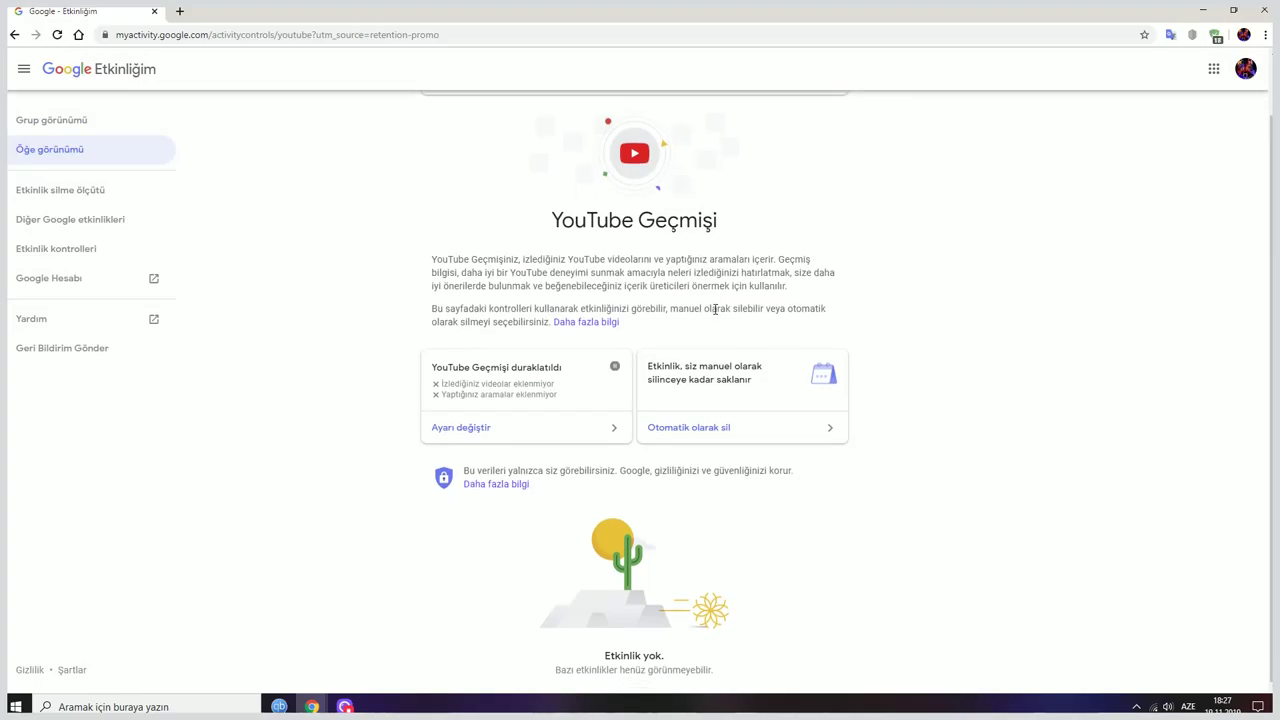
{"action": "scroll", "coordinate": [650, 250], "scroll_direction": "up", "scroll_amount": 1}
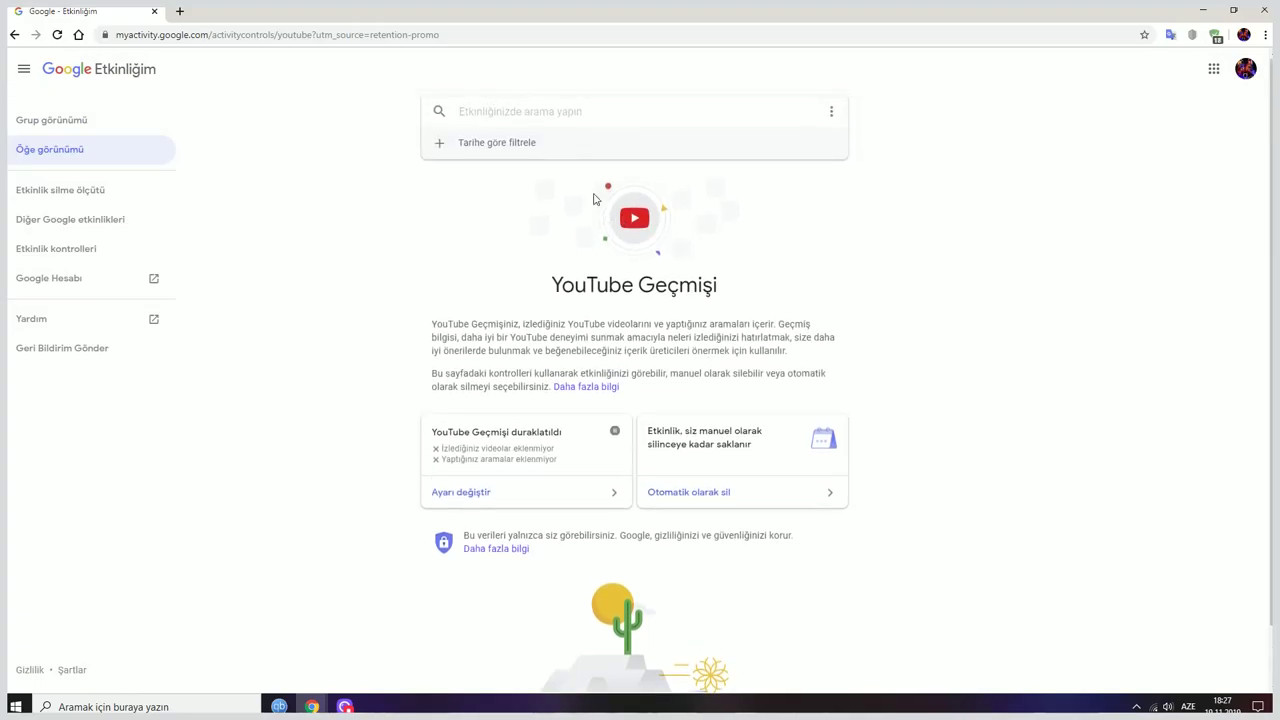
{"action": "left_click", "coordinate": [14, 34]}
{"action": "left_click", "coordinate": [13, 34]}
{"action": "left_click", "coordinate": [13, 34]}
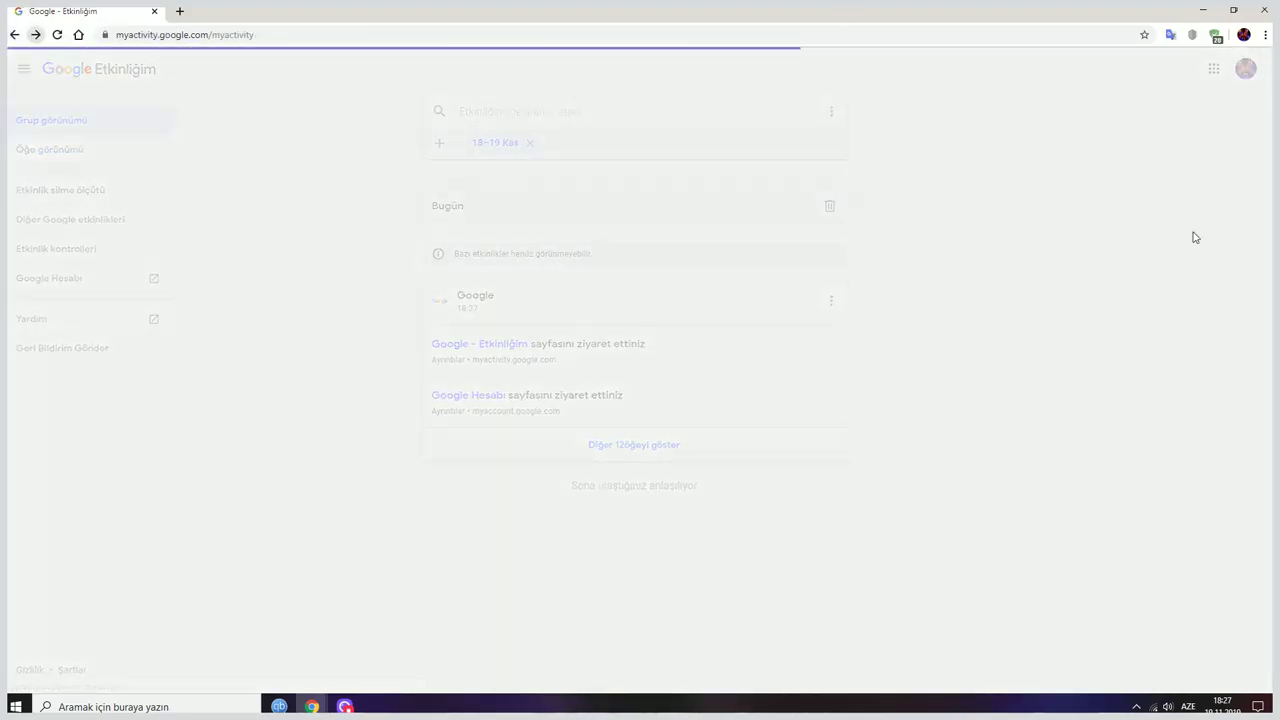
- Filter the Google activity by date to the last 7 days (Son 7 gün)
{"action": "left_click", "coordinate": [520, 142]}
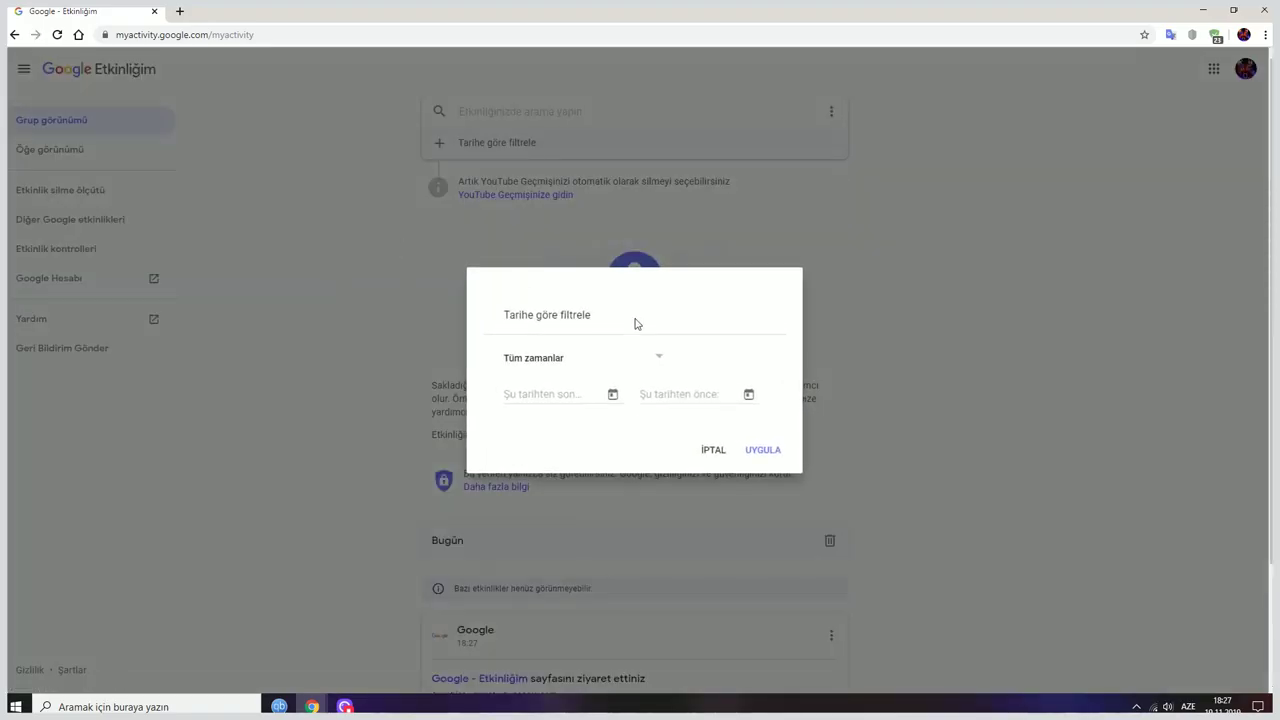
{"action": "left_click", "coordinate": [780, 454]}
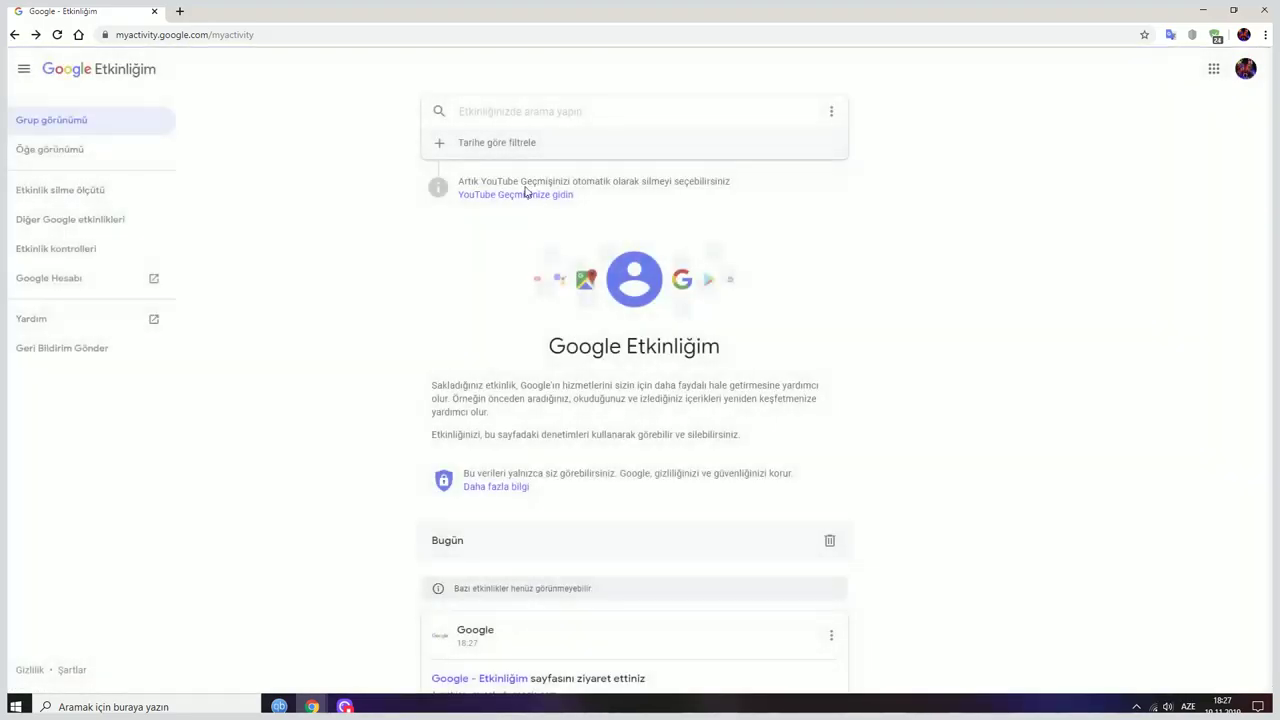
{"action": "left_click", "coordinate": [525, 156]}
{"action": "left_click", "coordinate": [560, 355]}
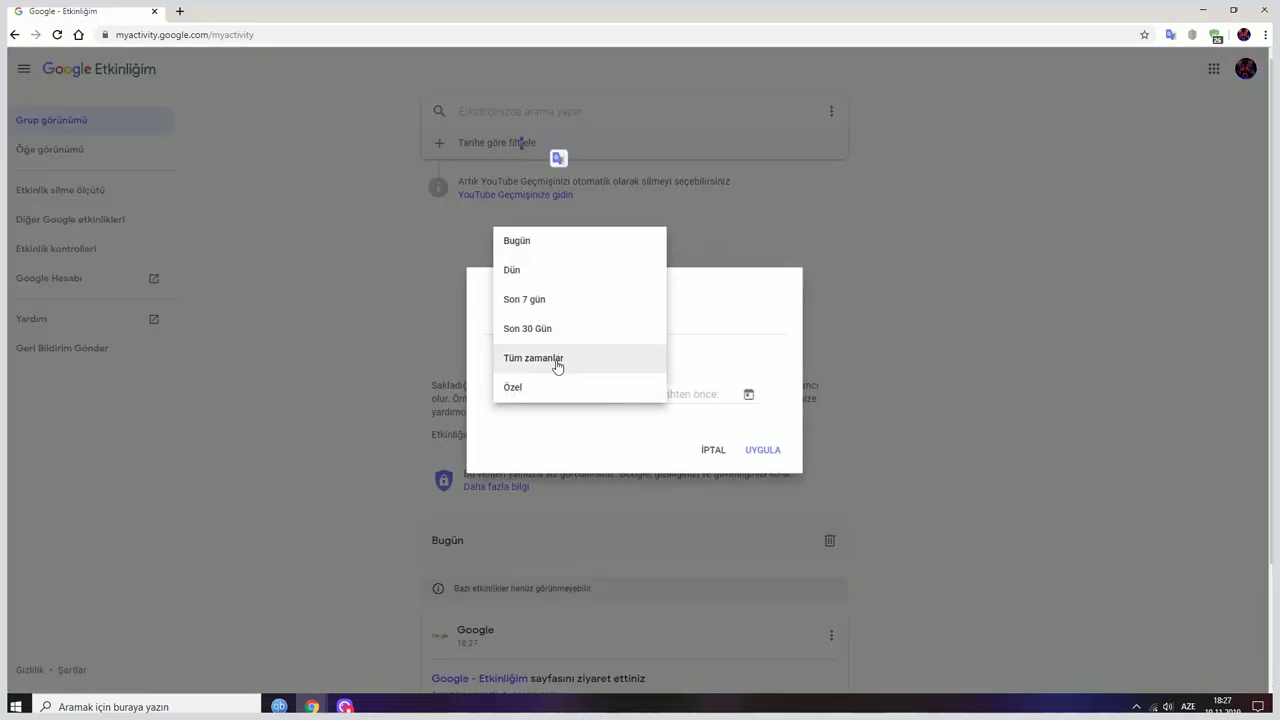
{"action": "left_click", "coordinate": [553, 300]}
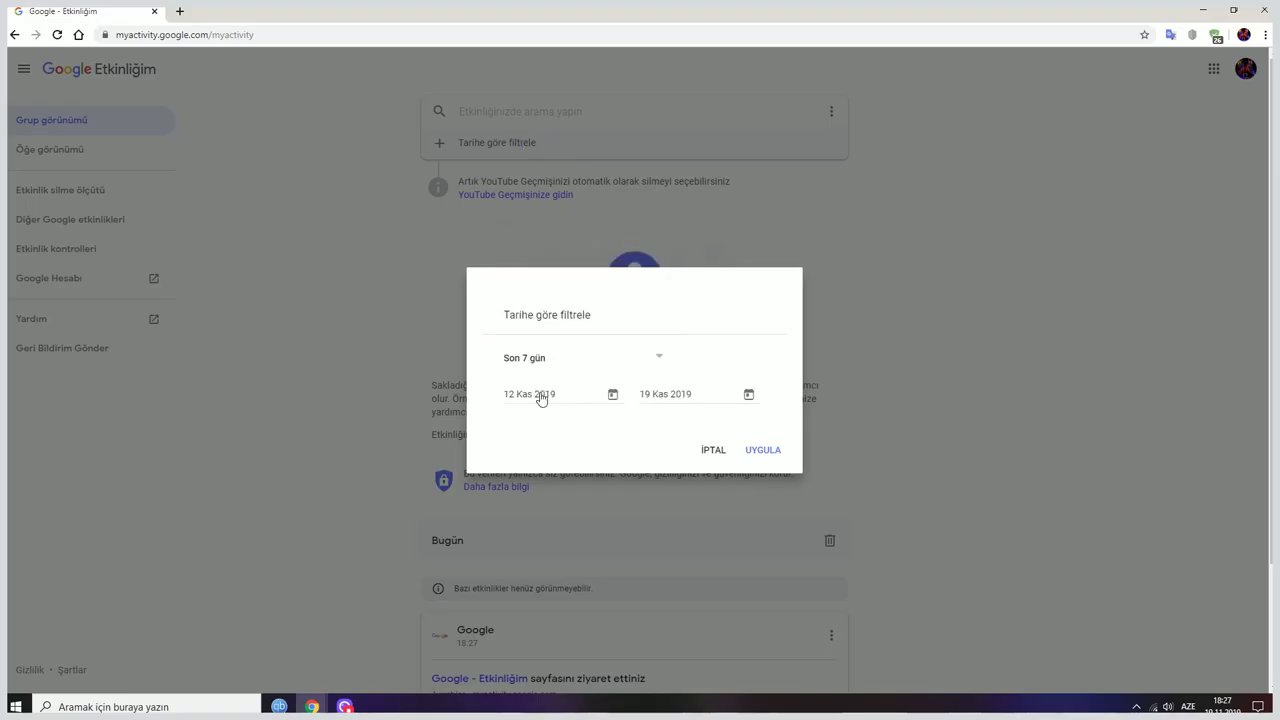
{"action": "left_click", "coordinate": [775, 450]}
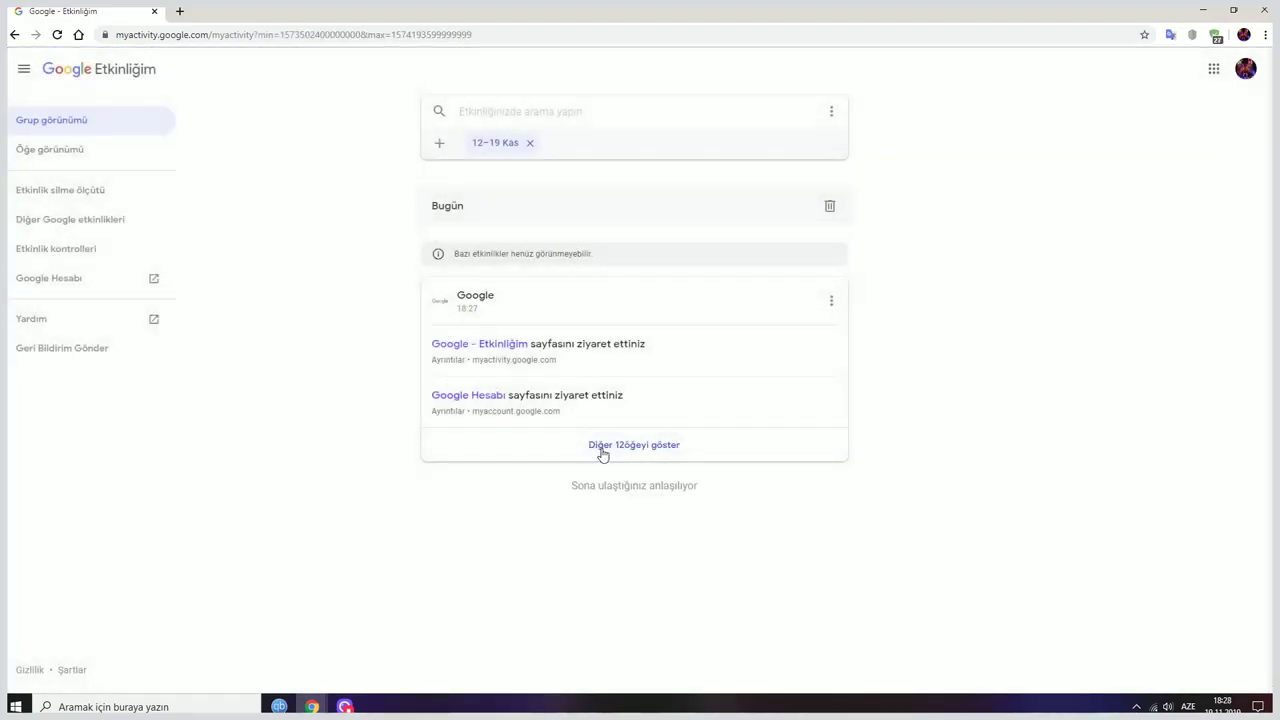
- Expand today's Google group in the filtered activity and delete all of its entries
{"action": "left_click", "coordinate": [640, 446]}
{"action": "scroll", "coordinate": [650, 400], "scroll_direction": "down", "scroll_amount": 5}
{"action": "scroll", "coordinate": [706, 340], "scroll_direction": "up", "scroll_amount": 5}
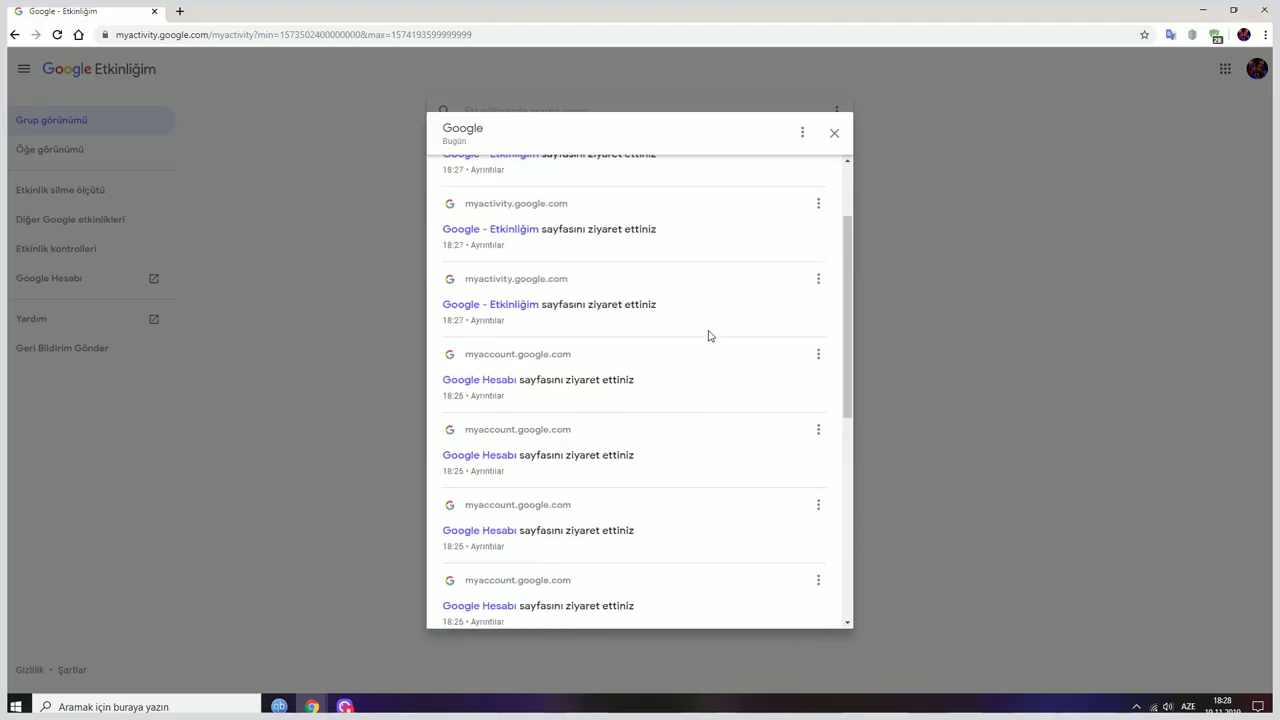
{"action": "left_click", "coordinate": [802, 132]}
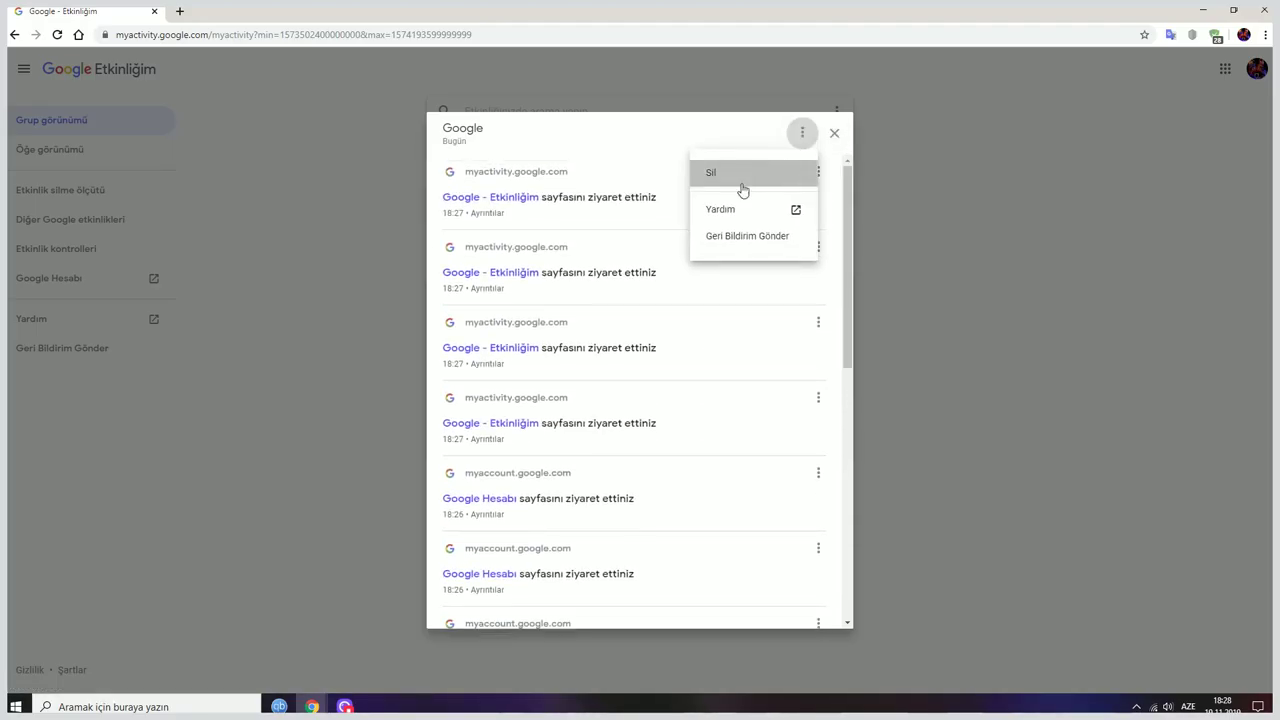
{"action": "left_click", "coordinate": [745, 184]}
{"action": "left_click", "coordinate": [728, 512]}
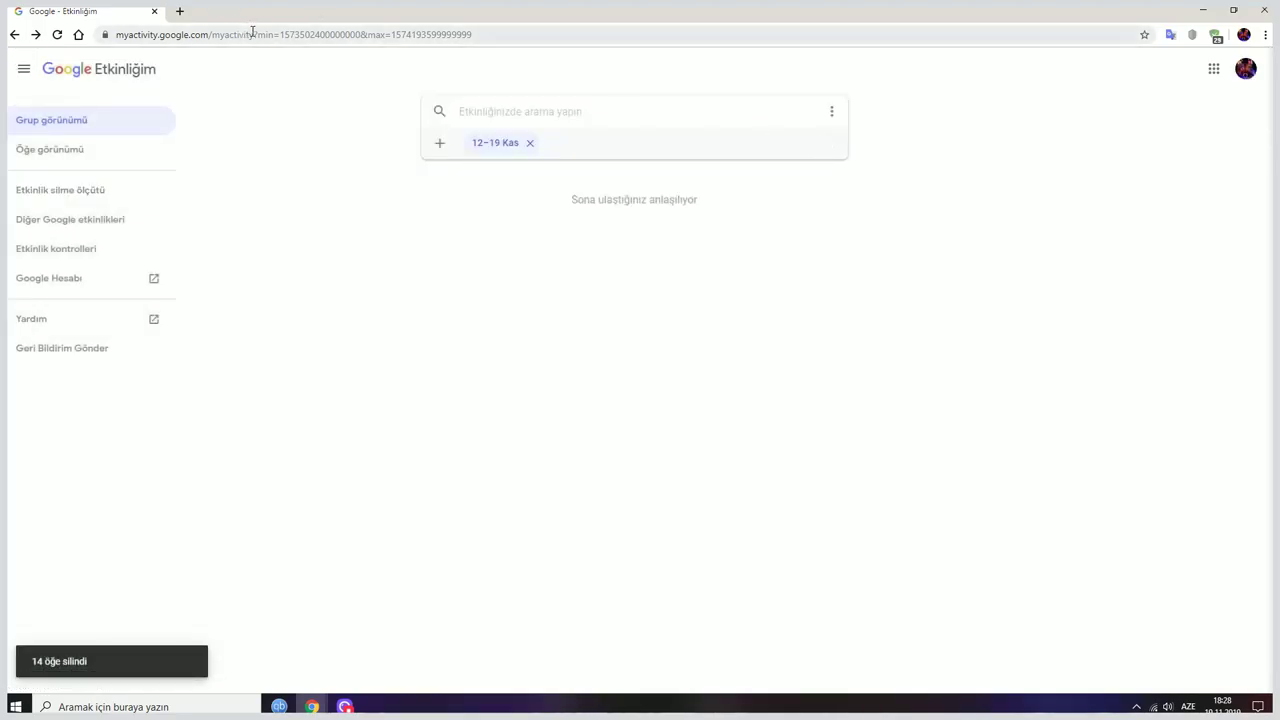
- Open the Chrome history page, close the activity tab and look through the listed browsing history
{"action": "key", "text": "ctrl+h"}
{"action": "left_click", "coordinate": [154, 11]}
{"action": "scroll", "coordinate": [546, 320], "scroll_direction": "down", "scroll_amount": 10}
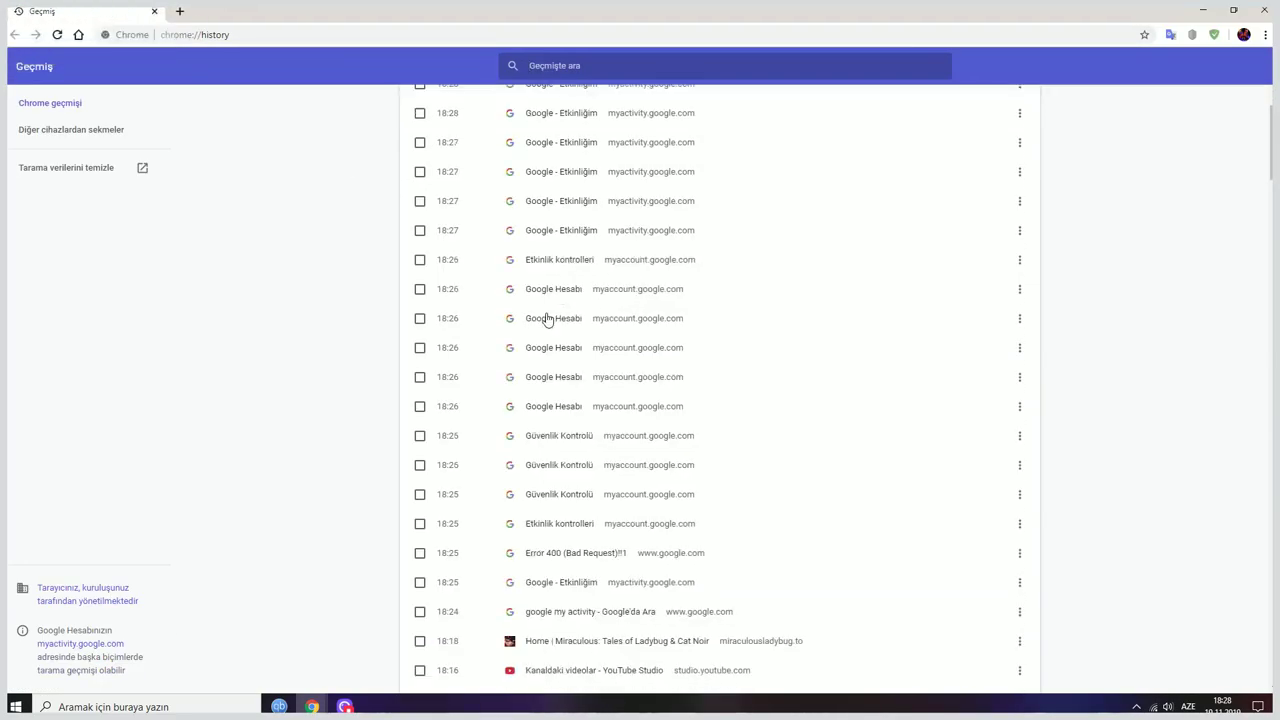
{"action": "scroll", "coordinate": [640, 330], "scroll_direction": "down", "scroll_amount": 20}
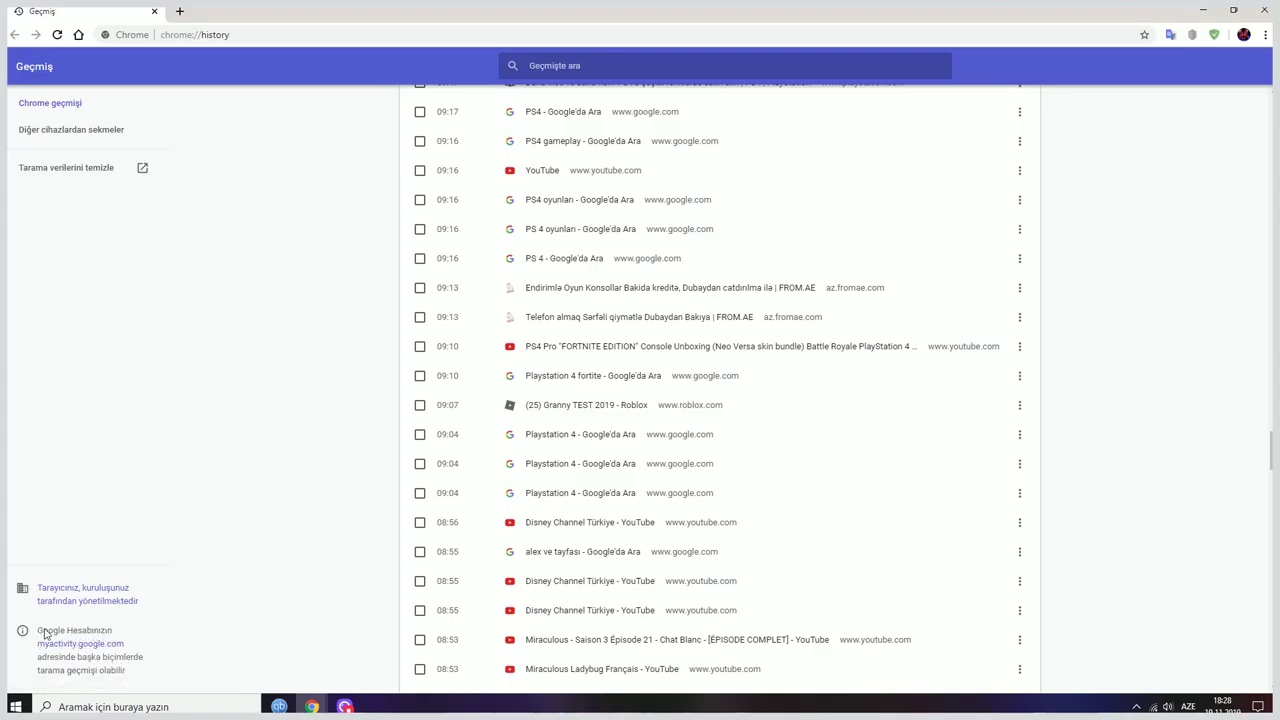
{"action": "scroll", "coordinate": [727, 472], "scroll_direction": "up", "scroll_amount": 15}
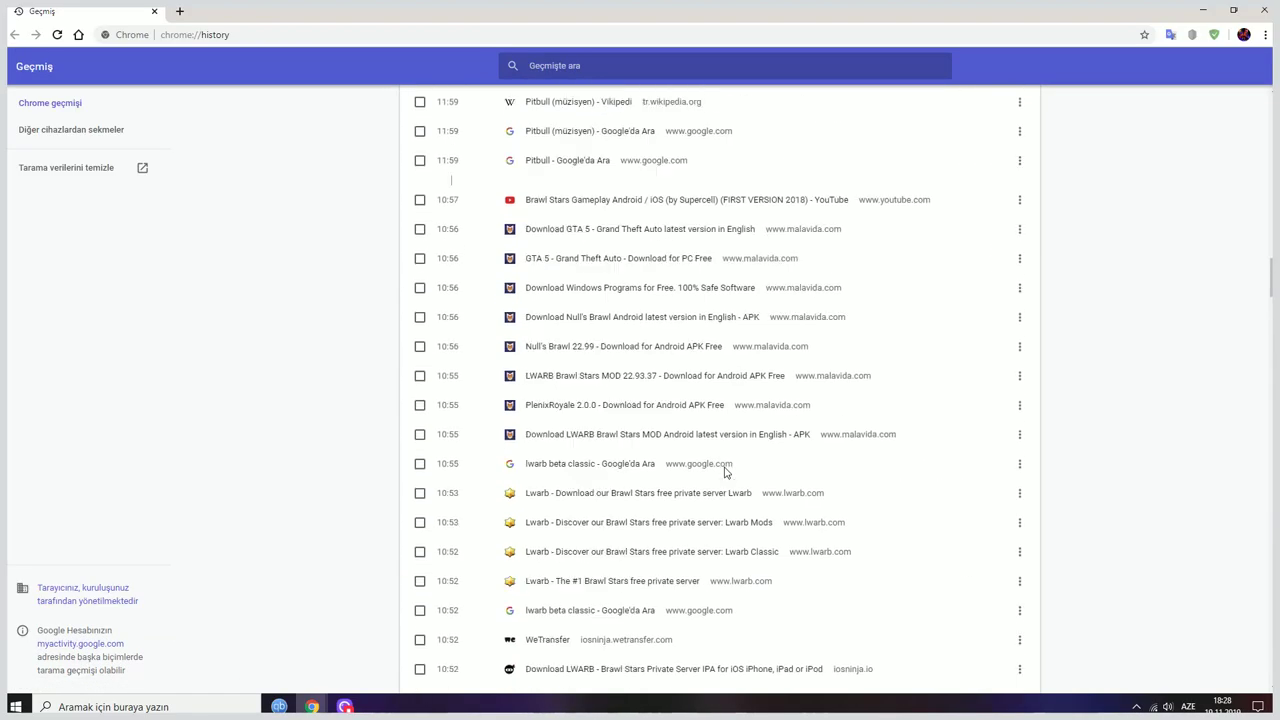
{"action": "scroll", "coordinate": [727, 472], "scroll_direction": "up", "scroll_amount": 20}
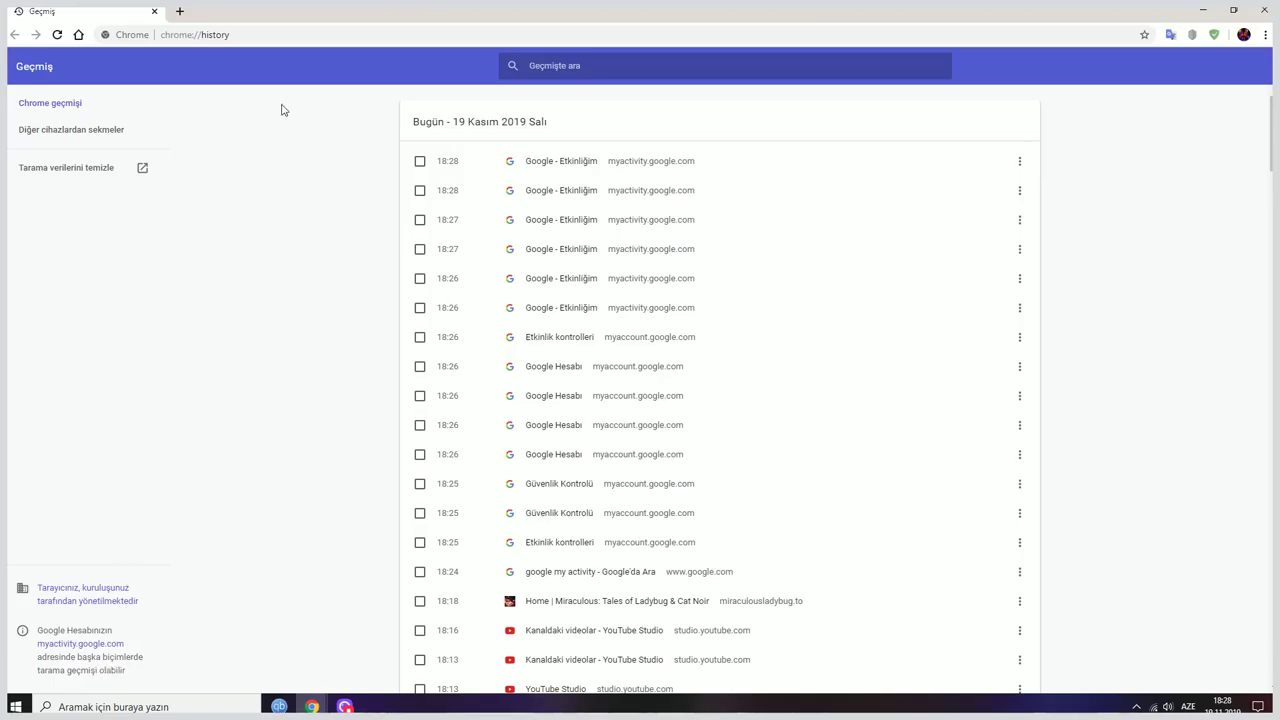
- Close all remaining browser tabs and switch to the Logitech screen recorder window
{"action": "left_click", "coordinate": [179, 11]}
{"action": "left_click", "coordinate": [140, 11]}
{"action": "left_click", "coordinate": [154, 11]}
{"action": "left_click", "coordinate": [155, 12]}
{"action": "left_click", "coordinate": [152, 9]}
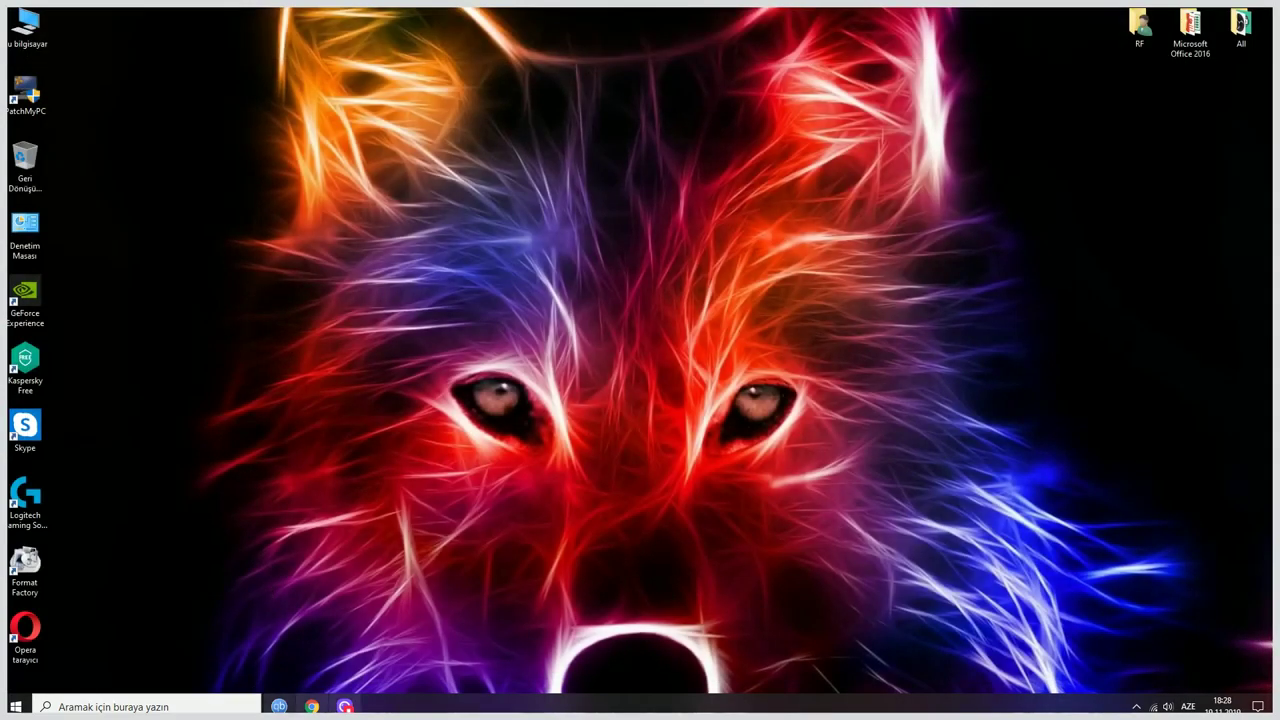
{"action": "left_click", "coordinate": [345, 706]}
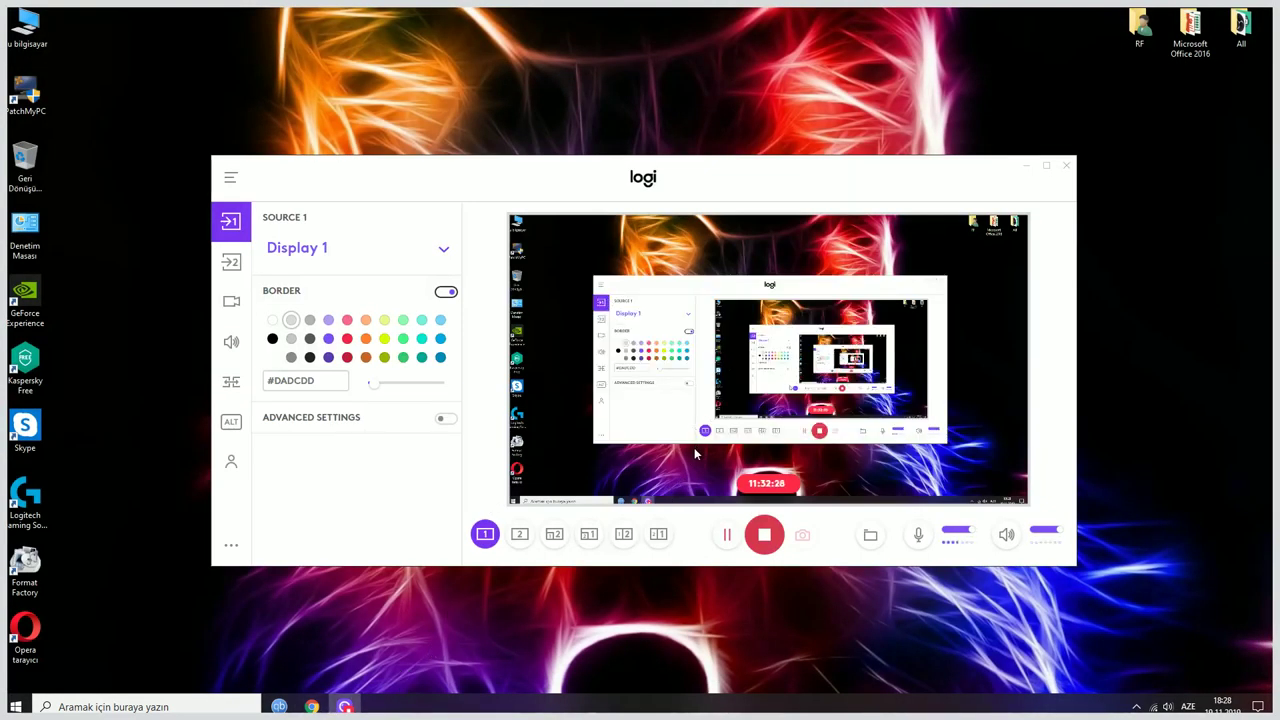